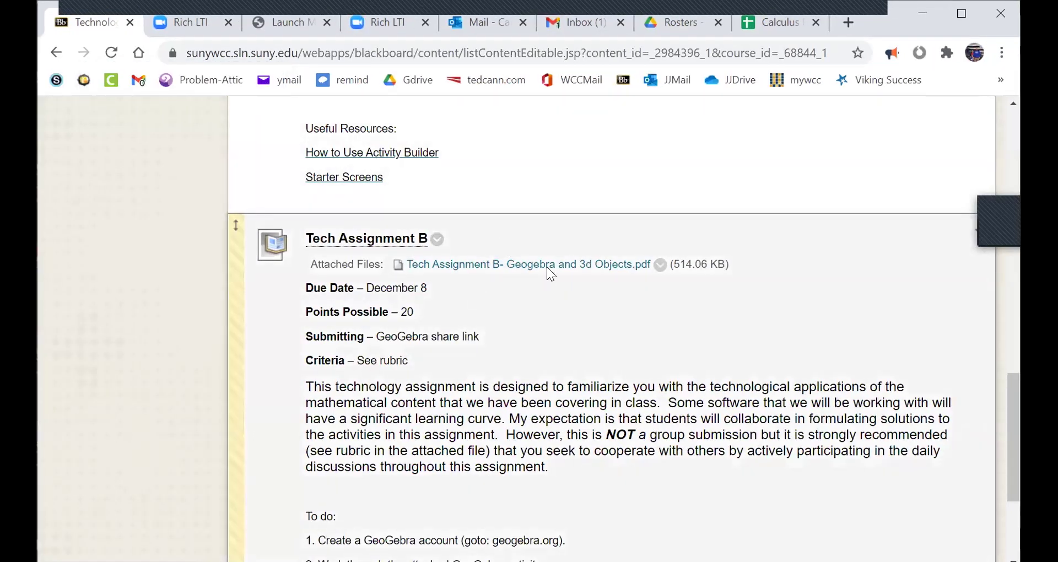
# Examine the Tech Assignment B details and its to-do list, highlighting the account, activity and discussion board instructions
pyautogui.scroll(-2, 610, 295)
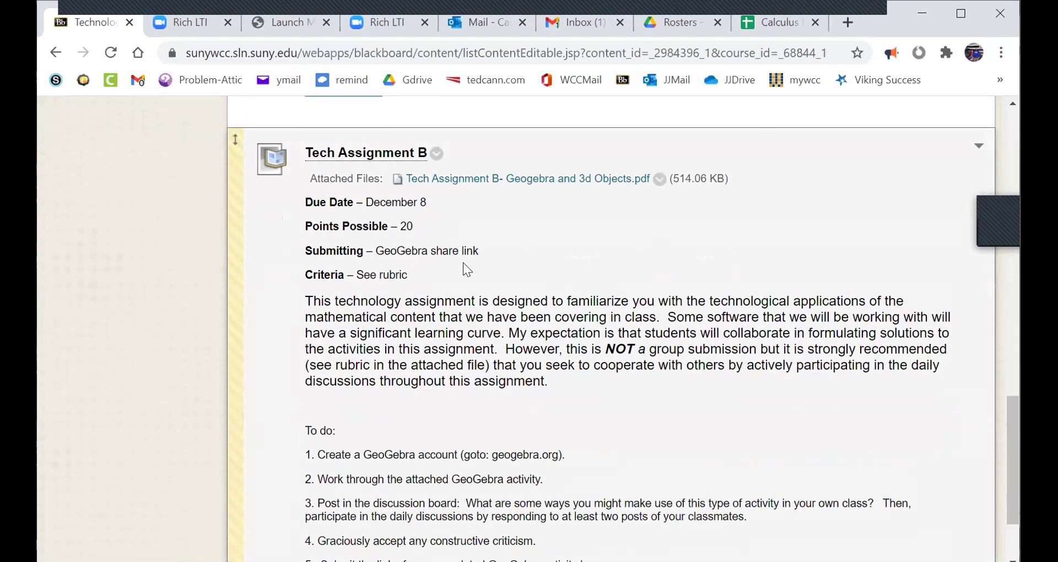
pyautogui.scroll(-3, 464, 263)
pyautogui.moveTo(343, 339); pyautogui.dragTo(505, 339)
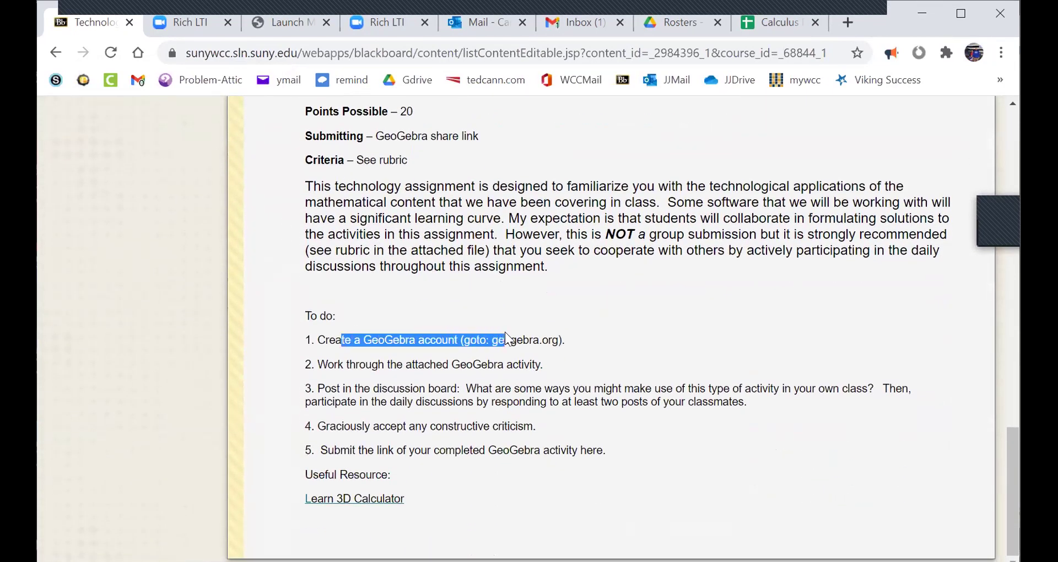
pyautogui.doubleClick(494, 364)
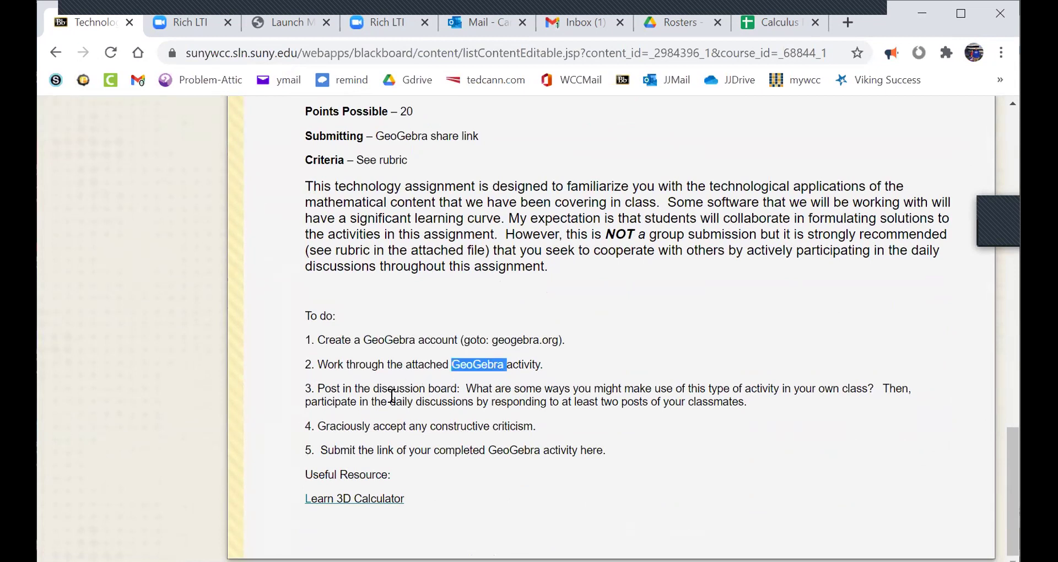
pyautogui.moveTo(350, 394); pyautogui.dragTo(420, 401)
pyautogui.doubleClick(498, 388)
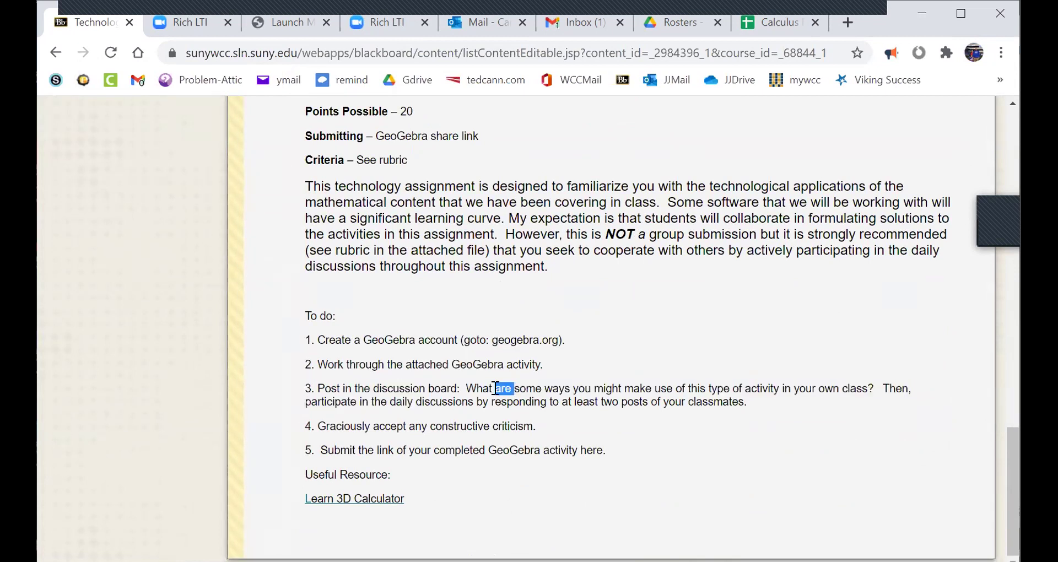
pyautogui.click(553, 389)
pyautogui.moveTo(535, 389); pyautogui.dragTo(693, 380)
pyautogui.click(708, 392)
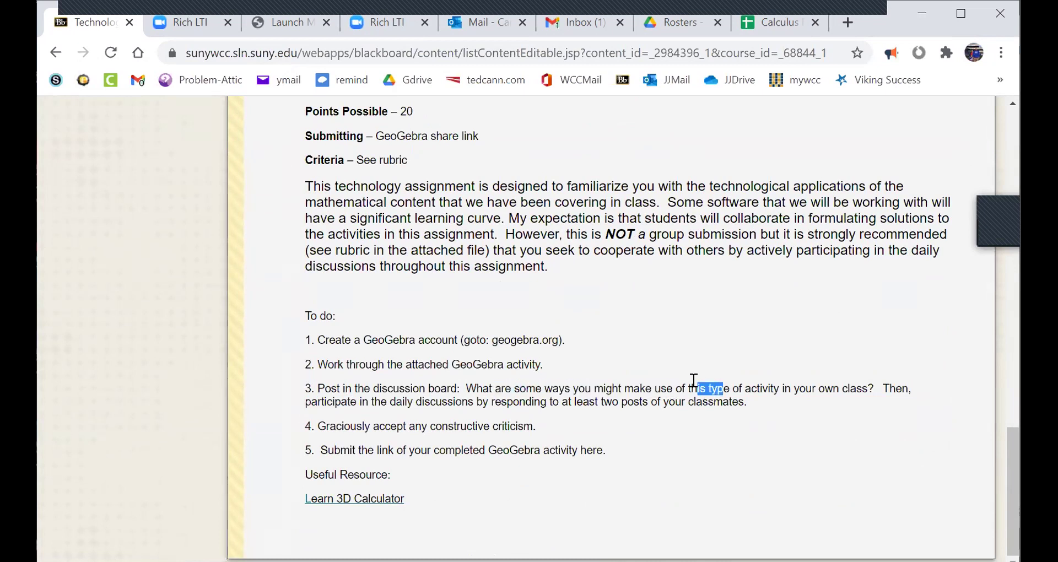
pyautogui.moveTo(419, 402); pyautogui.dragTo(533, 401)
pyautogui.click(587, 395)
pyautogui.scroll(8, 538, 405)
pyautogui.scroll(-3, 538, 408)
pyautogui.scroll(6, 538, 408)
pyautogui.scroll(-5, 538, 408)
pyautogui.scroll(-1, 537, 408)
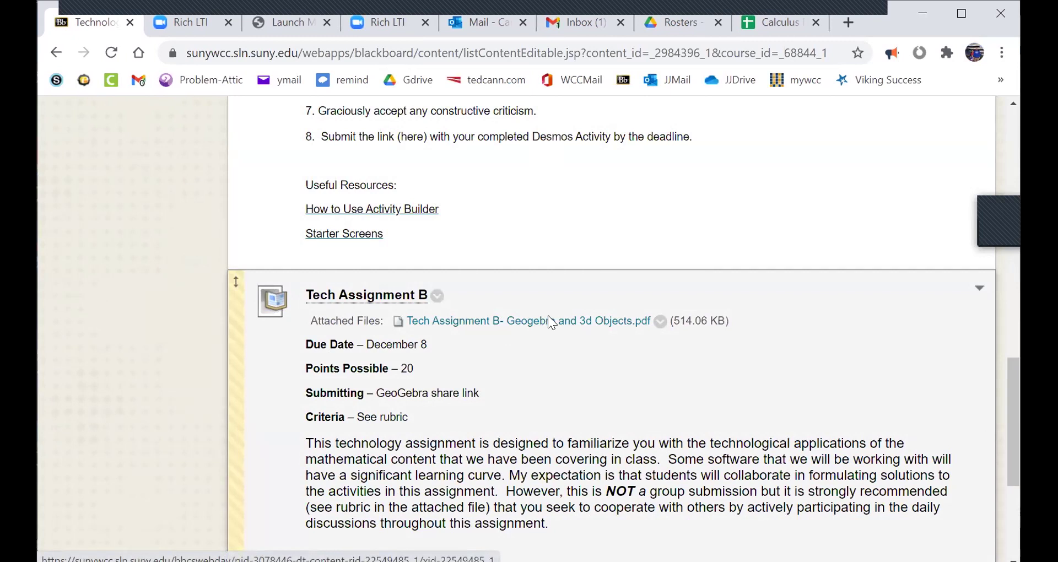
# Open the attached "Tech Assignment B- Geogebra and 3d Objects.pdf" and follow its Geogebra account link to the GeoGebra site
pyautogui.click(550, 322)
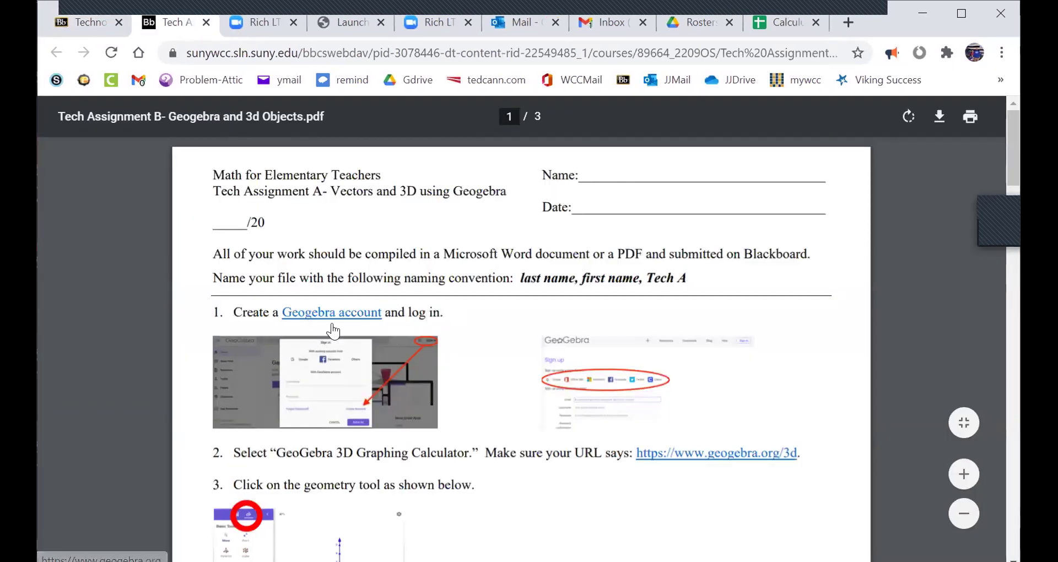
pyautogui.click(348, 315)
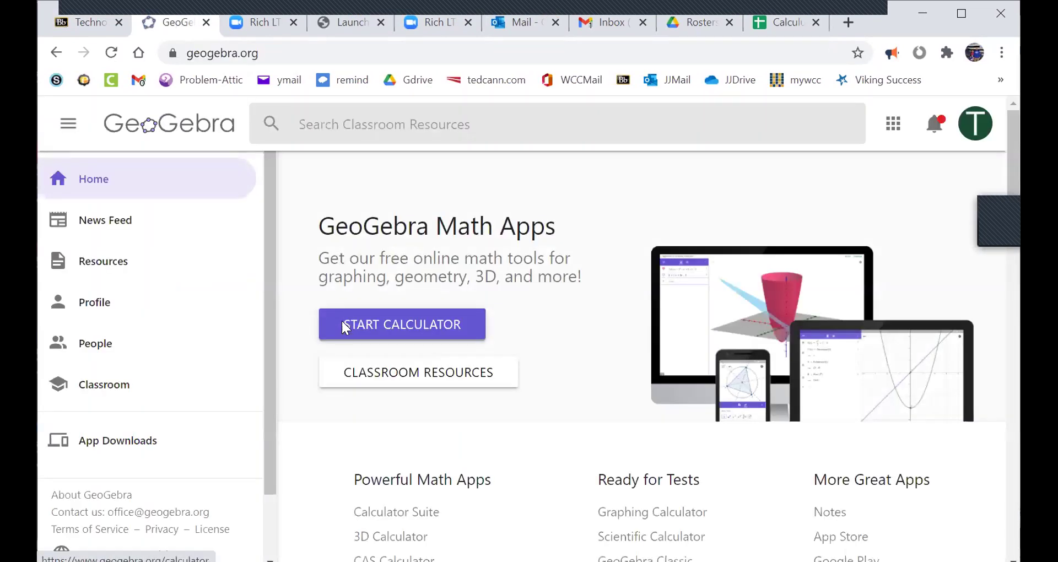
pyautogui.click(77, 22)
pyautogui.click(171, 22)
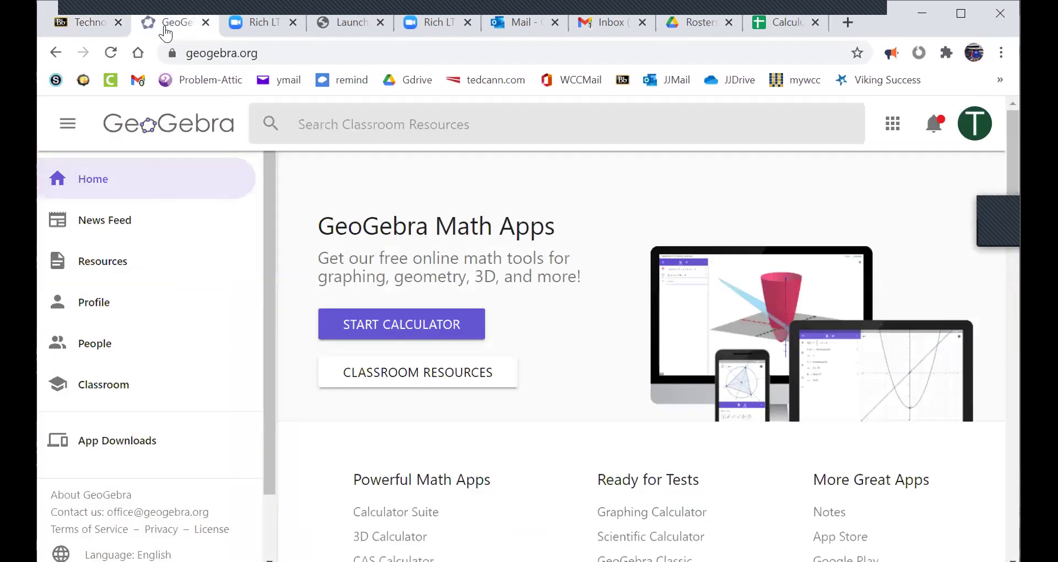
pyautogui.click(52, 49)
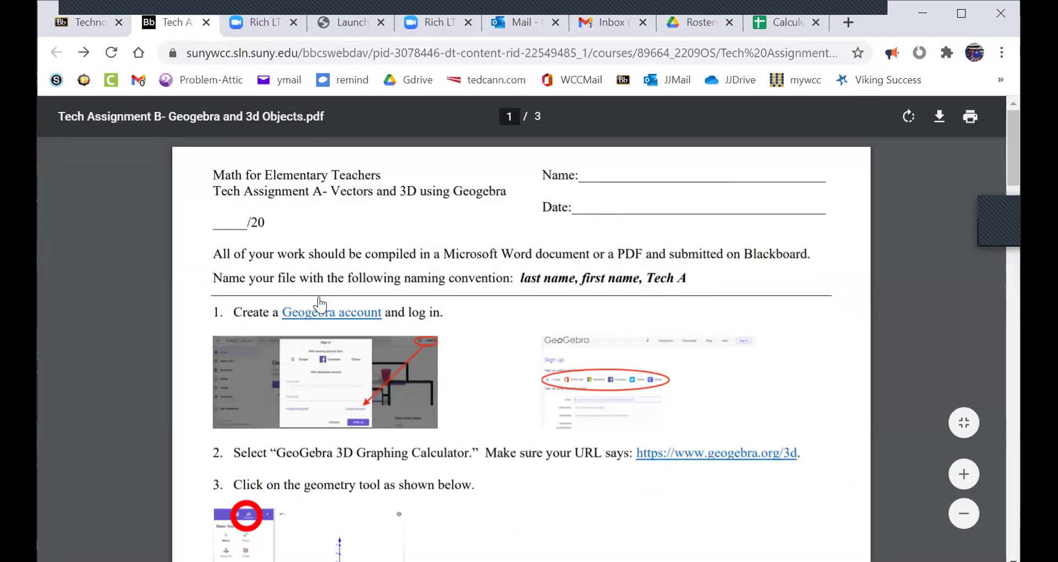
pyautogui.click(318, 315)
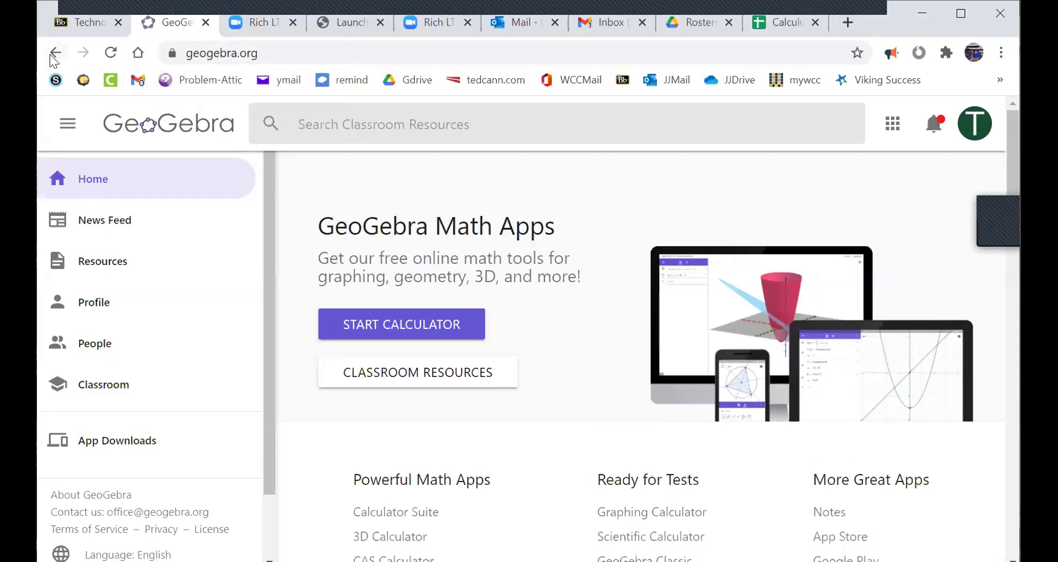
# Reopen the Tech Assignment B PDF from the course page alongside GeoGebra, and return to the GeoGebra home page
pyautogui.click(86, 21)
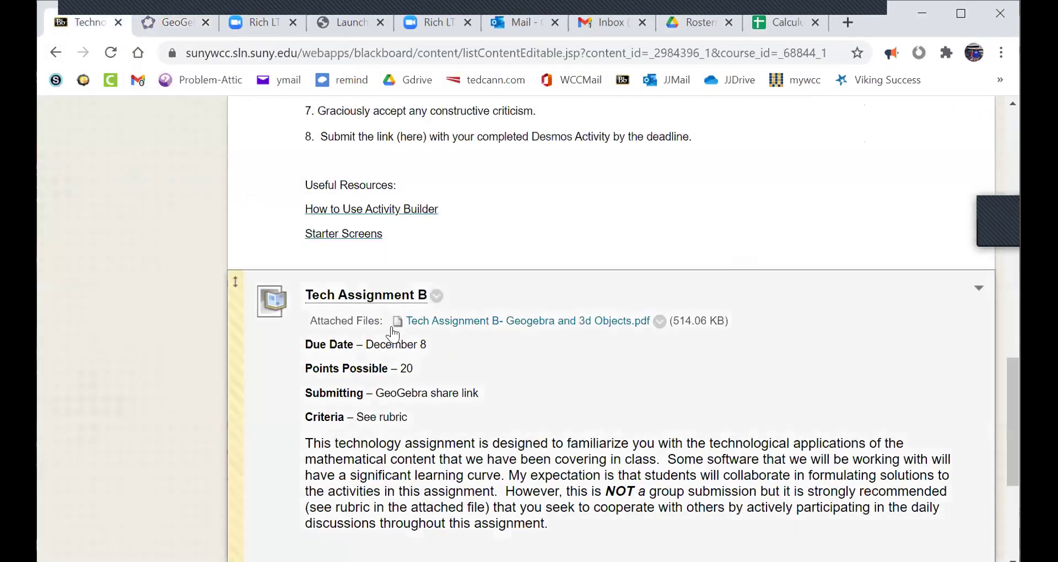
pyautogui.click(472, 324)
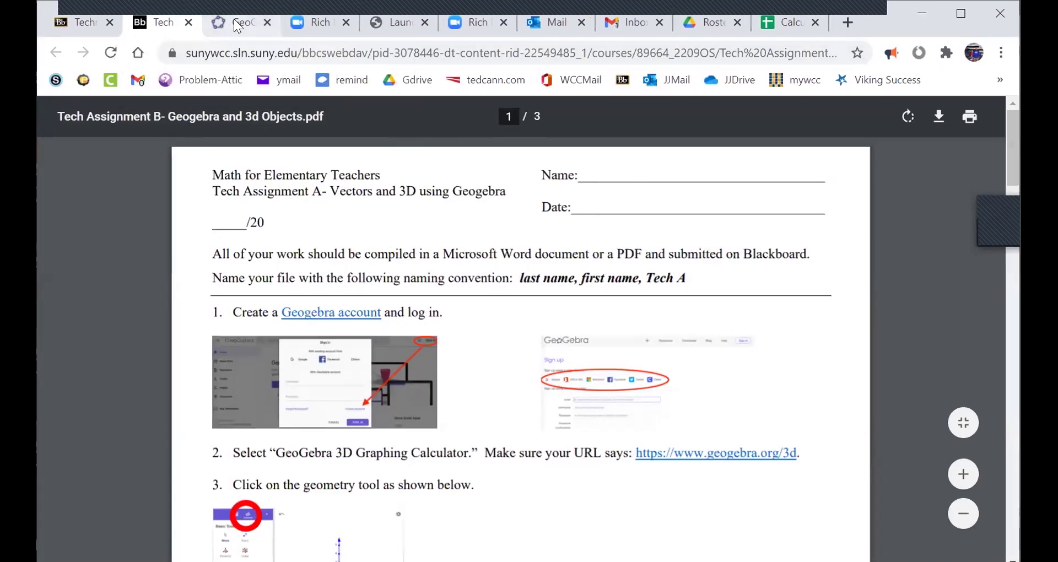
pyautogui.hotkey('ctrl', 'Tab')
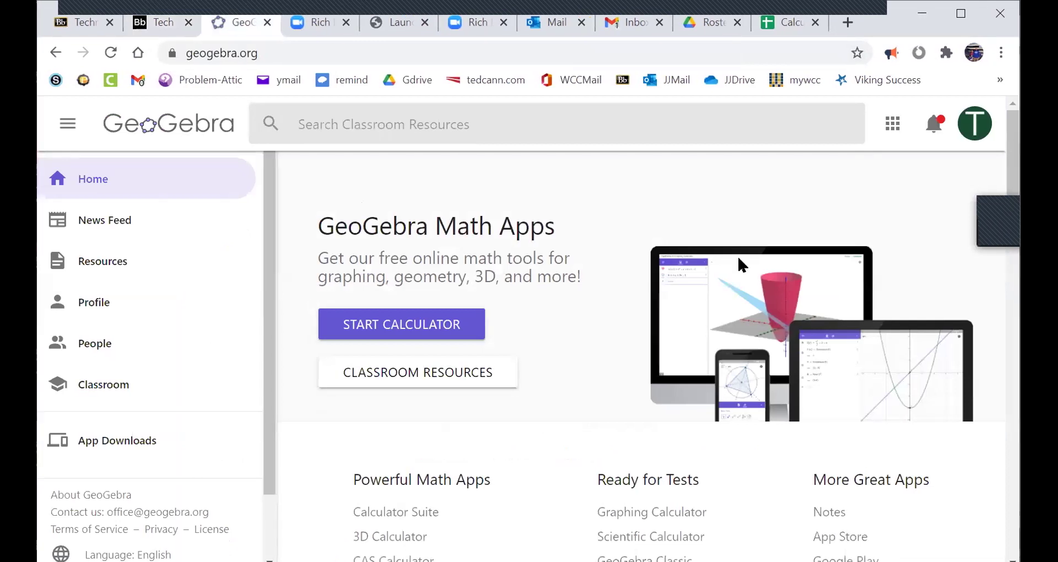
# Sign out of GeoGebra from the profile page and open the Create Account form through the sign-in dialog
pyautogui.click(968, 138)
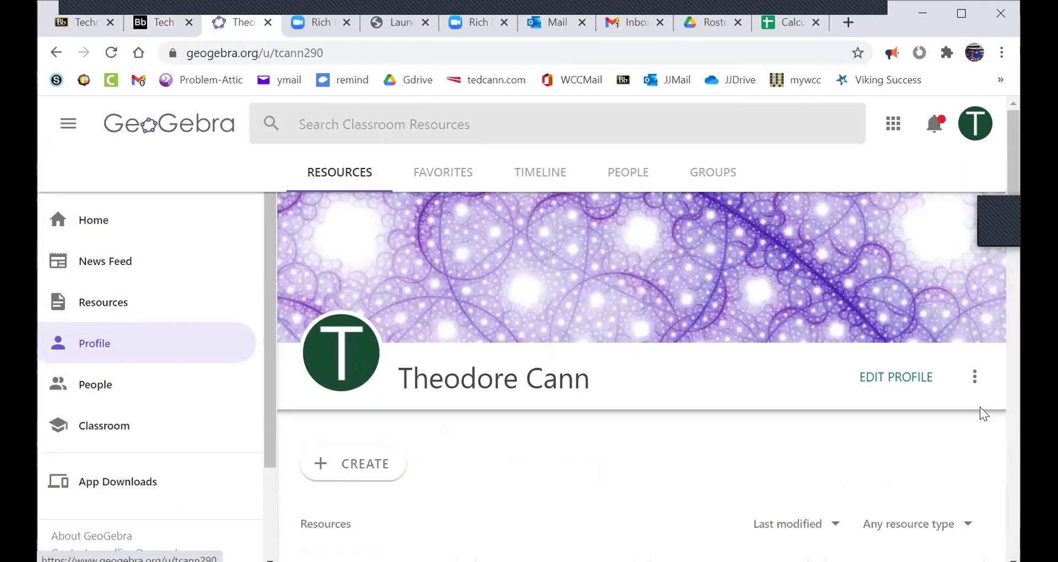
pyautogui.click(973, 376)
pyautogui.click(896, 329)
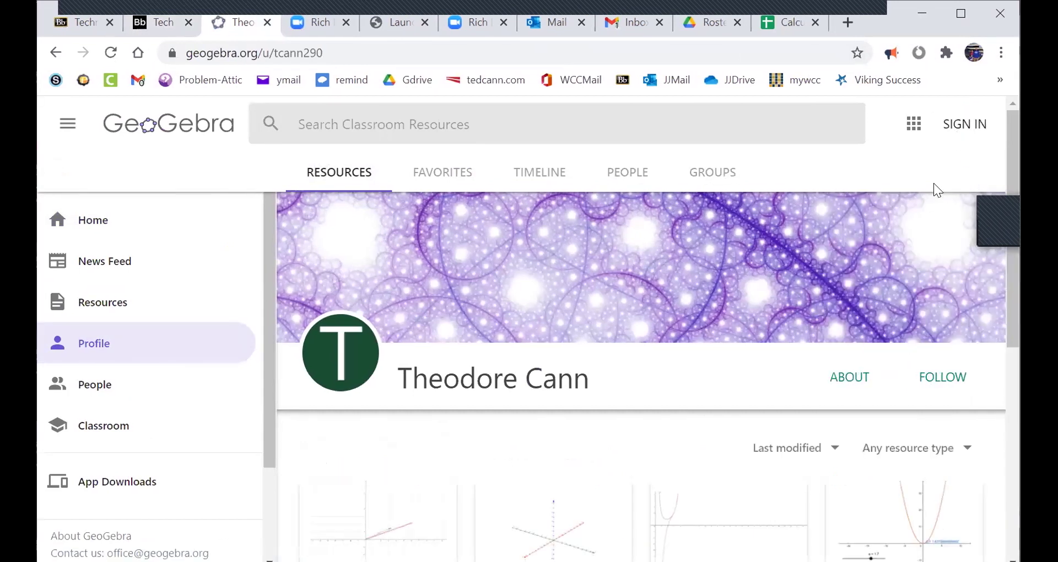
pyautogui.click(965, 125)
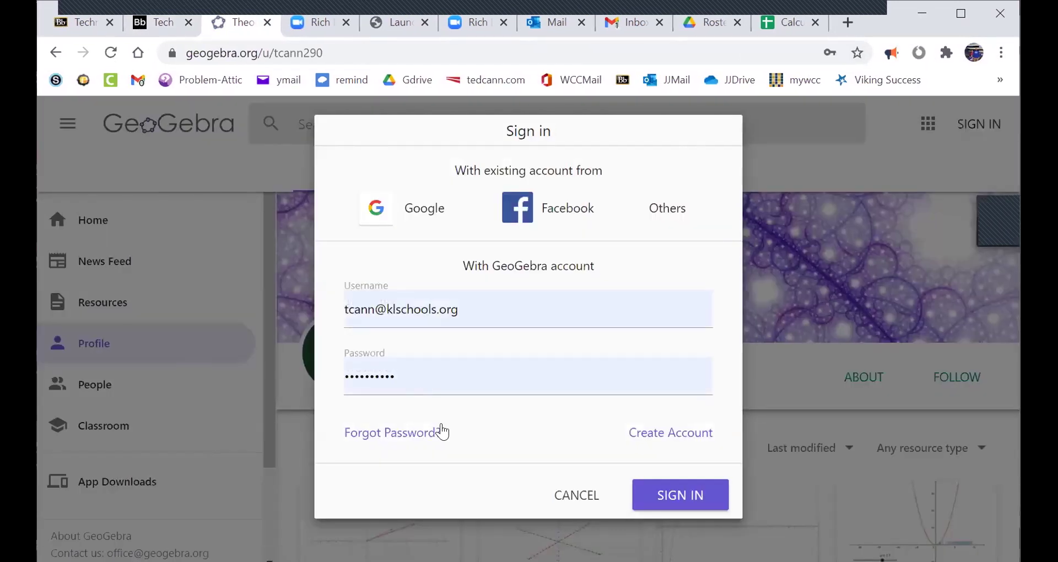
pyautogui.click(665, 435)
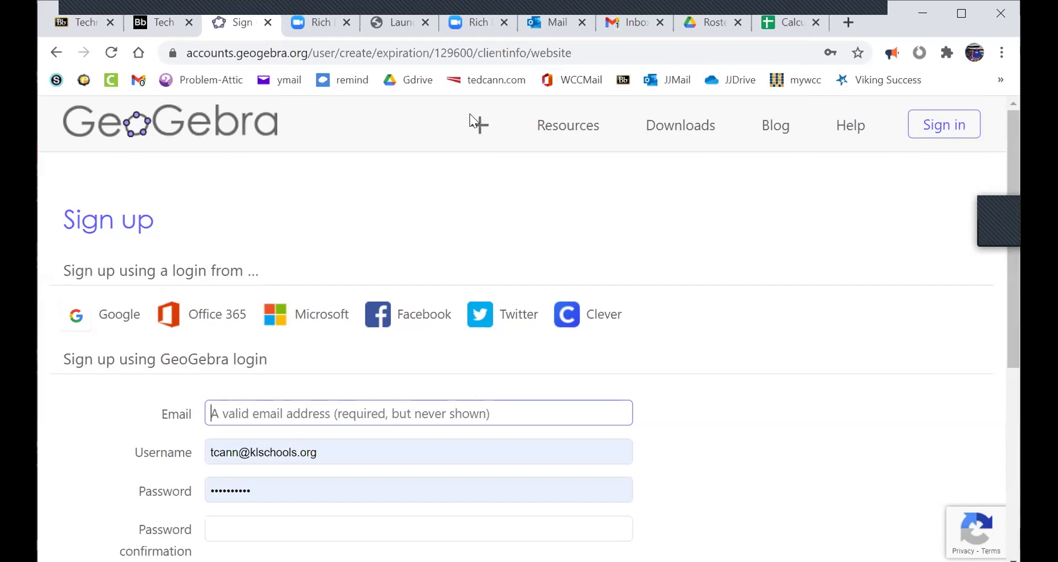
# Sign in to GeoGebra with the existing Google account and reach the GeoGebra home page
pyautogui.click(958, 124)
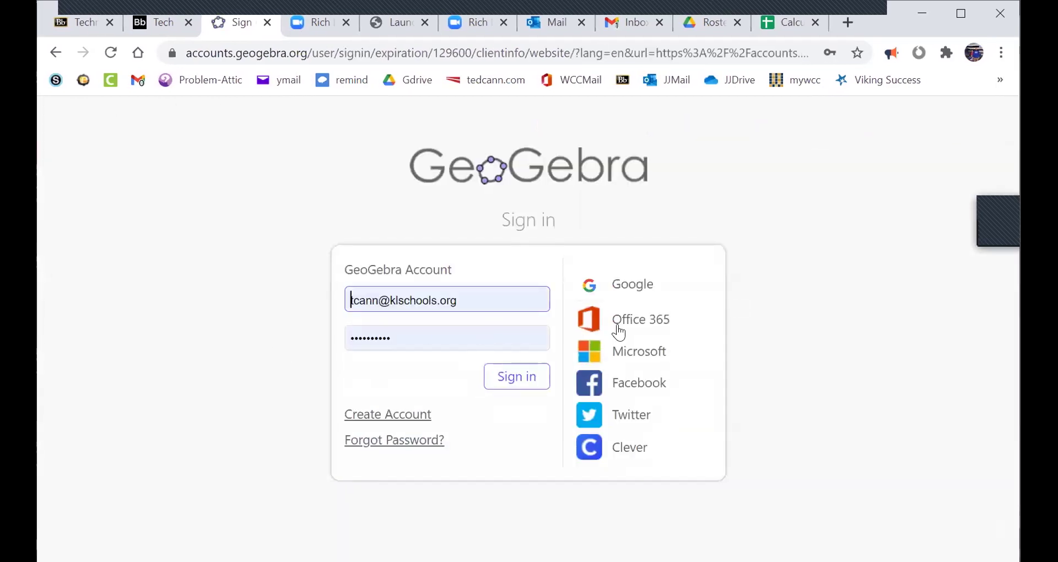
pyautogui.click(633, 284)
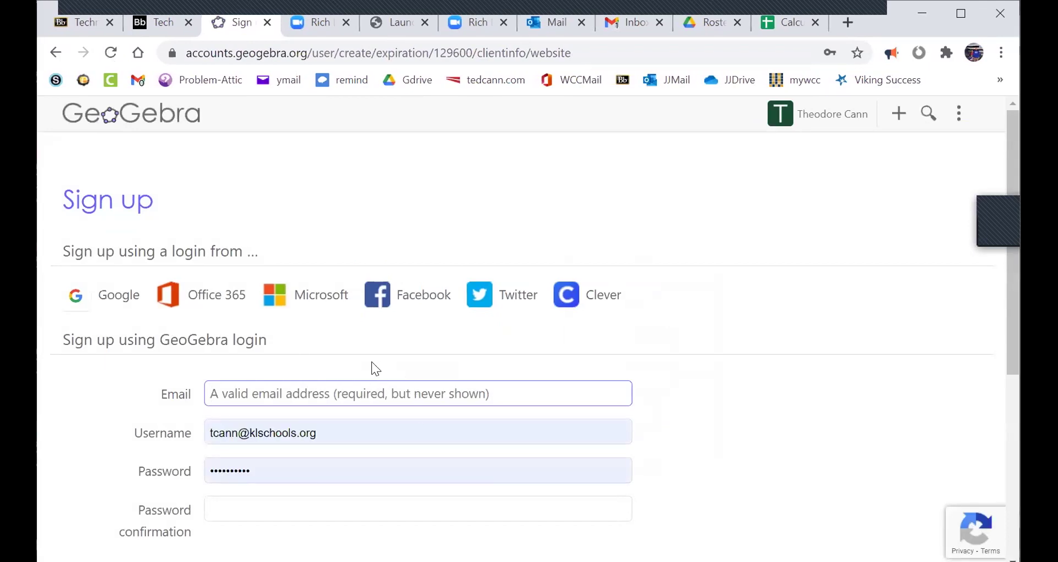
pyautogui.click(54, 52)
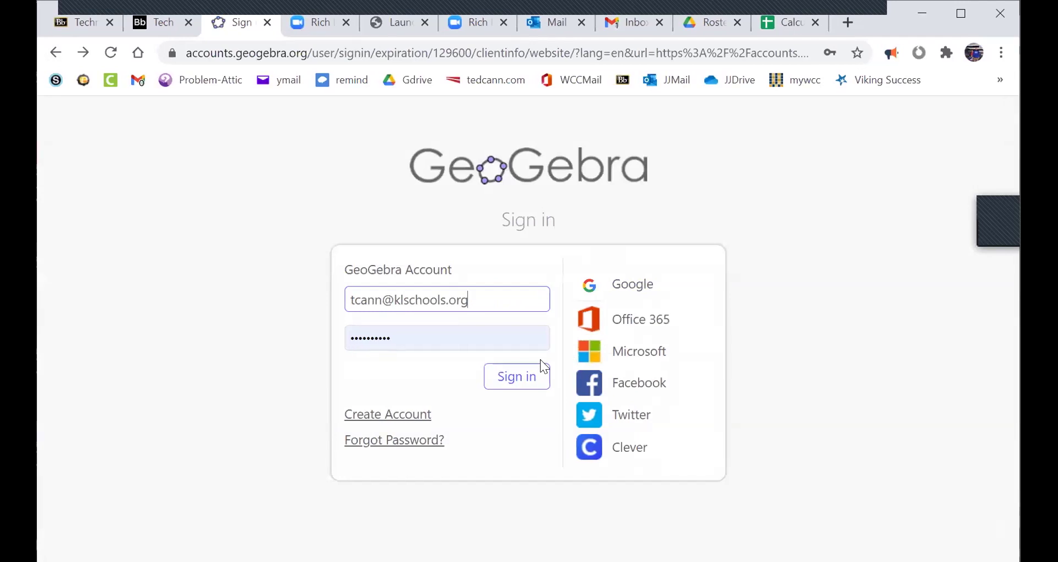
pyautogui.click(630, 288)
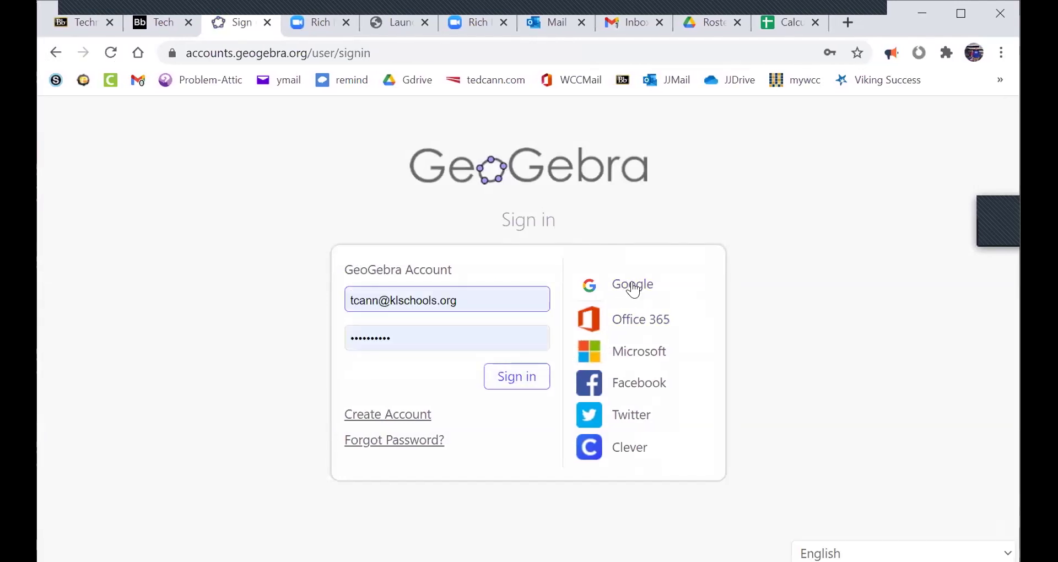
pyautogui.press('Return')
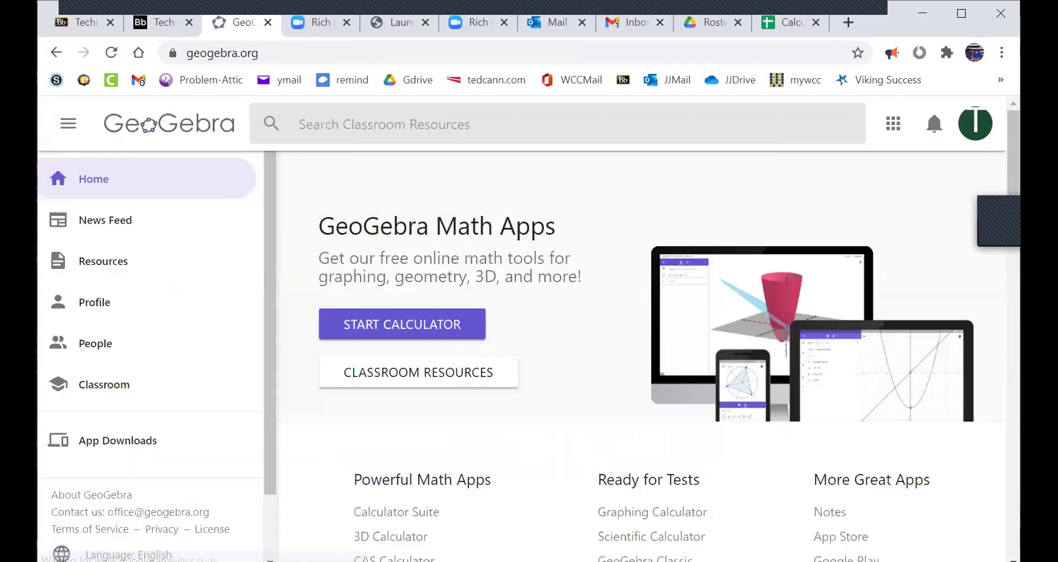
# Read through the assignment PDF's illustrated instructions, from account creation to the two-figure volume task in item 10
pyautogui.click(157, 22)
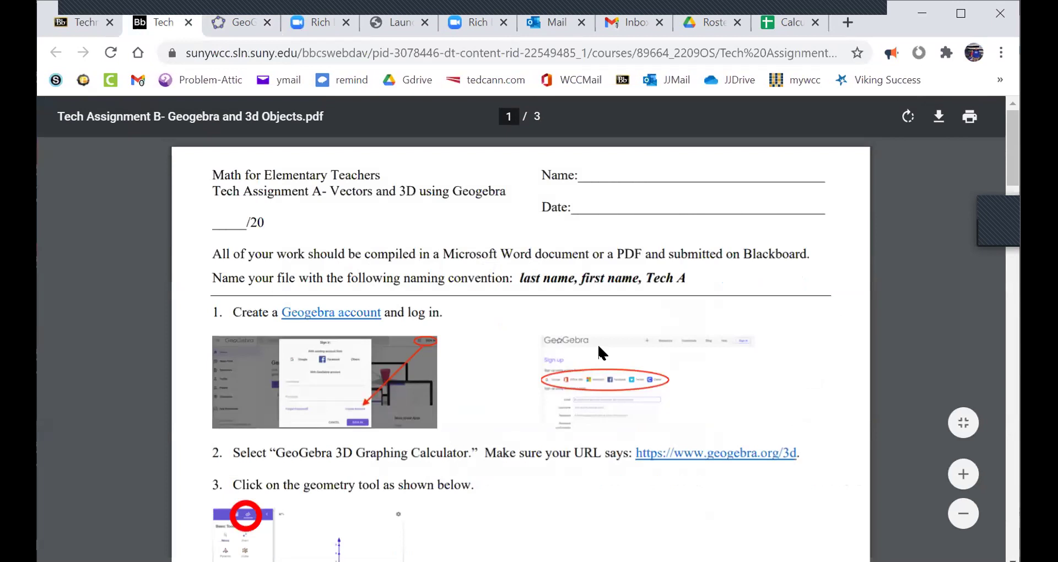
pyautogui.scroll(-3, 591, 332)
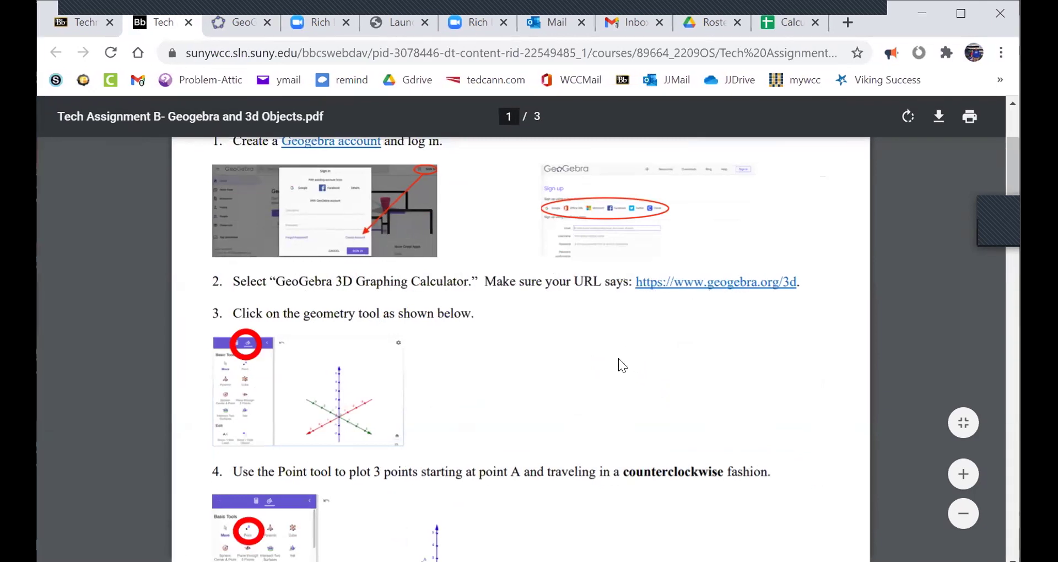
pyautogui.scroll(-3, 627, 353)
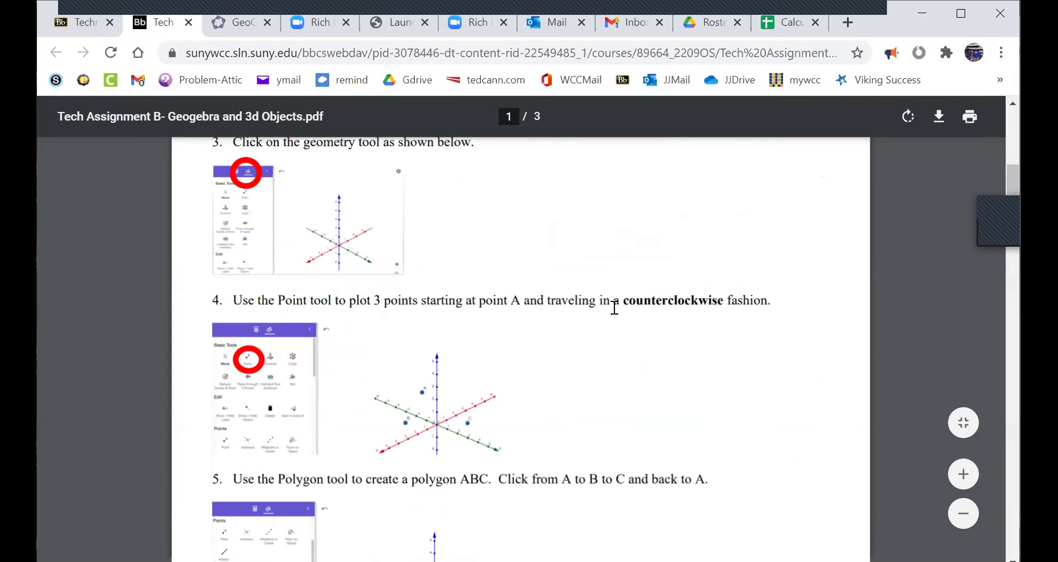
pyautogui.scroll(-5, 591, 377)
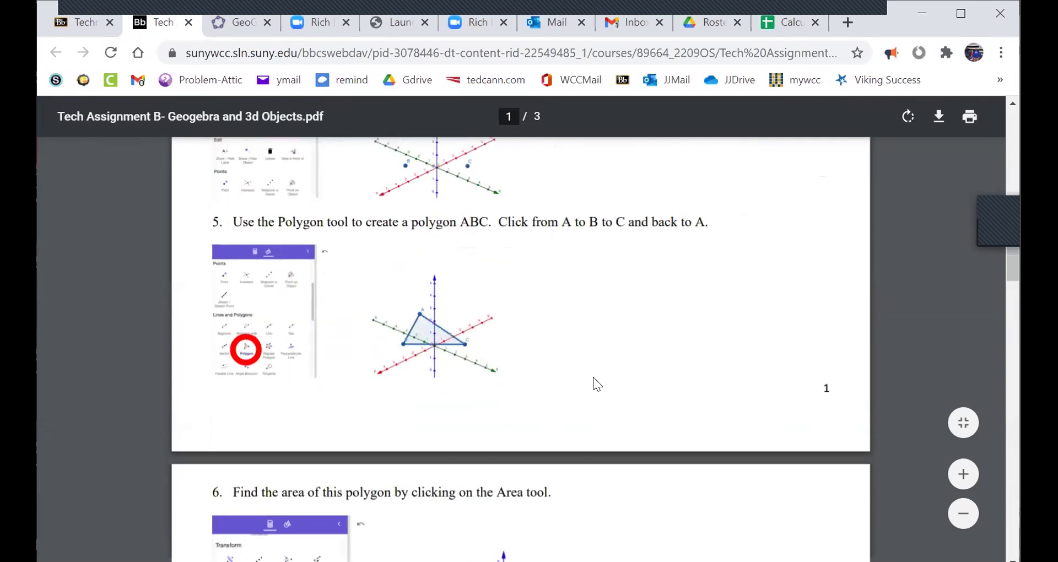
pyautogui.scroll(2, 594, 376)
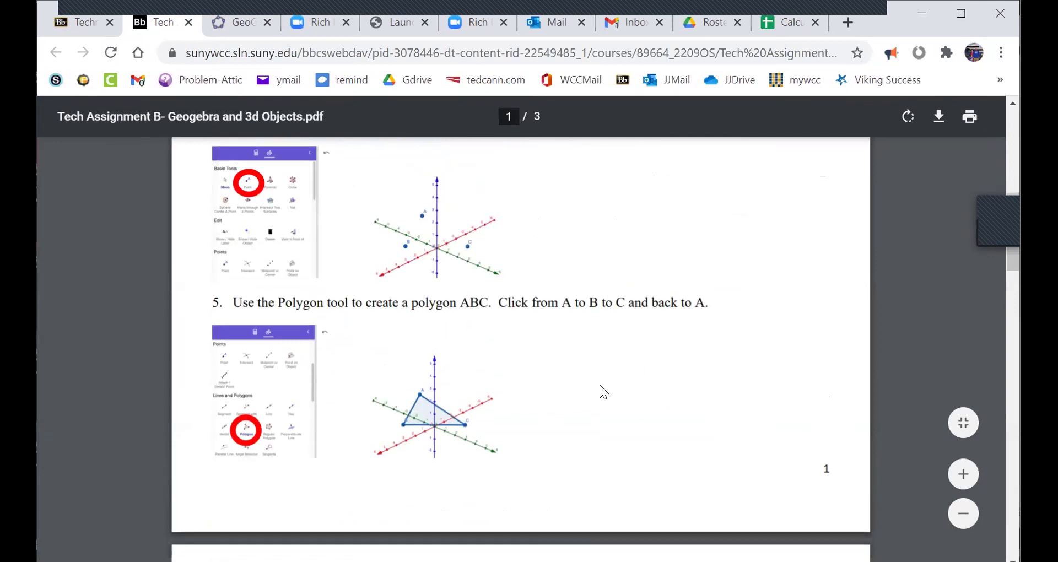
pyautogui.scroll(-5, 600, 386)
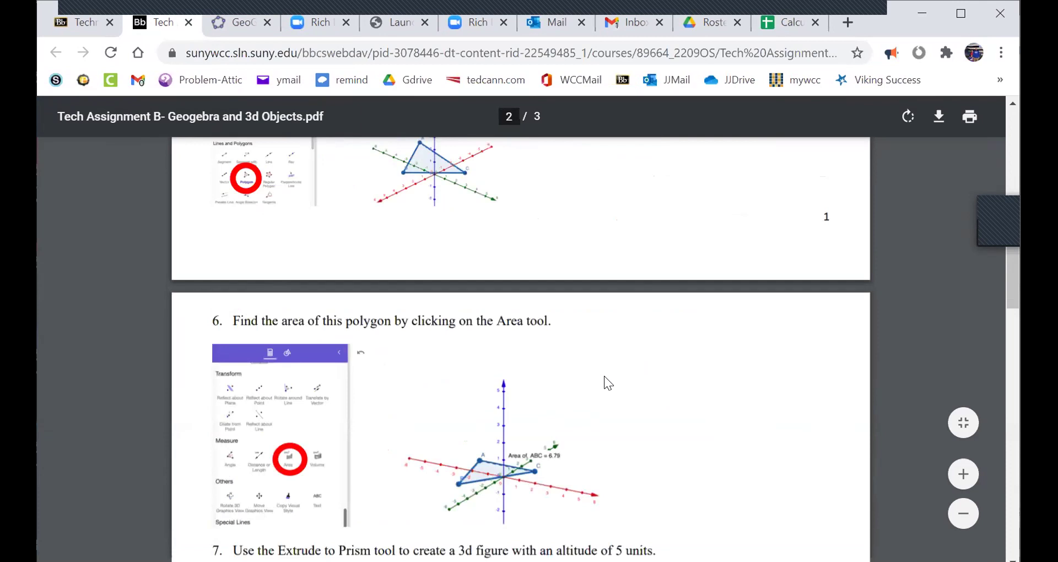
pyautogui.scroll(-7, 606, 375)
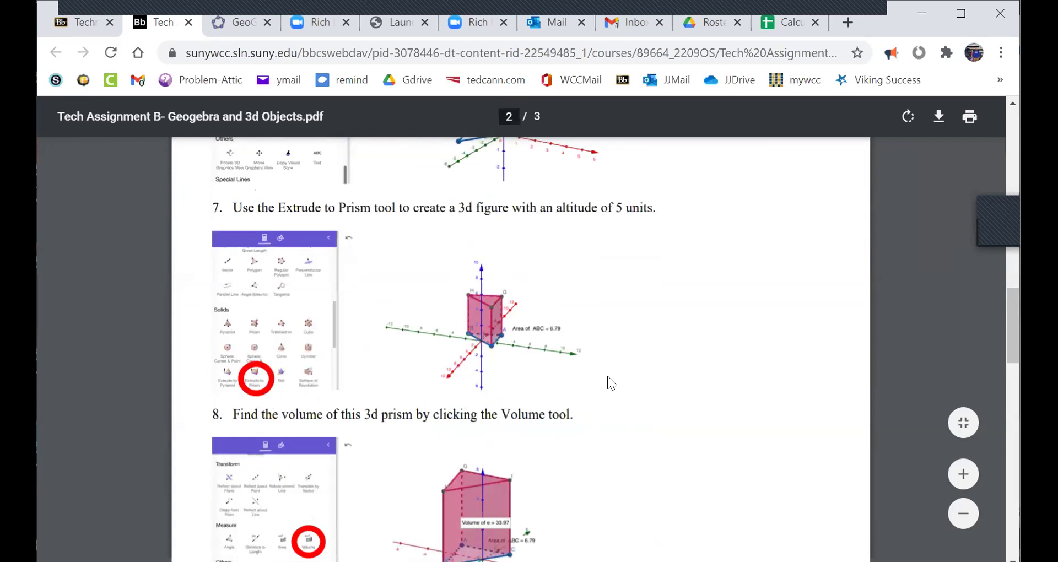
pyautogui.scroll(-5, 607, 376)
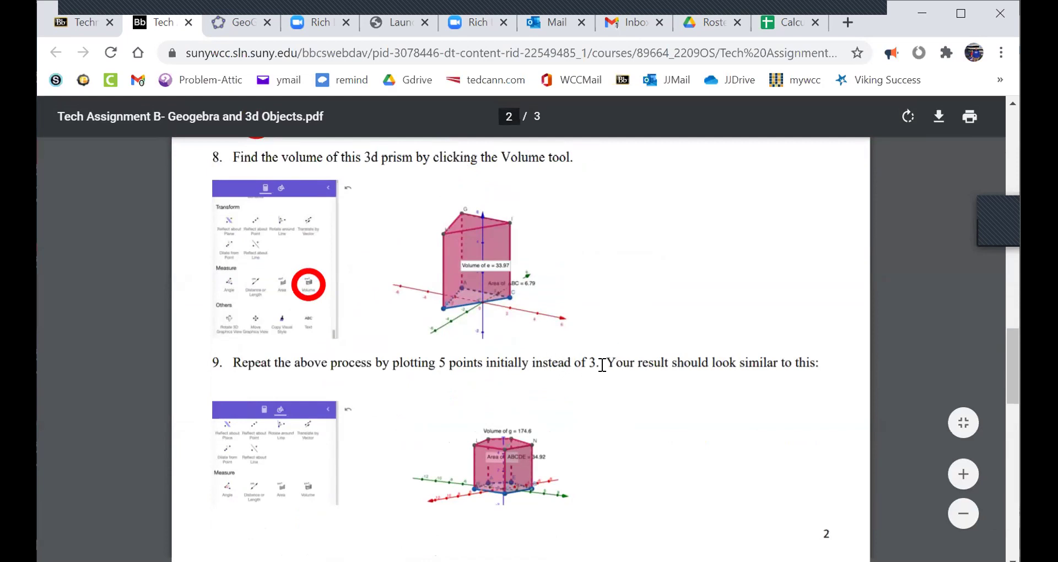
pyautogui.scroll(-5, 602, 364)
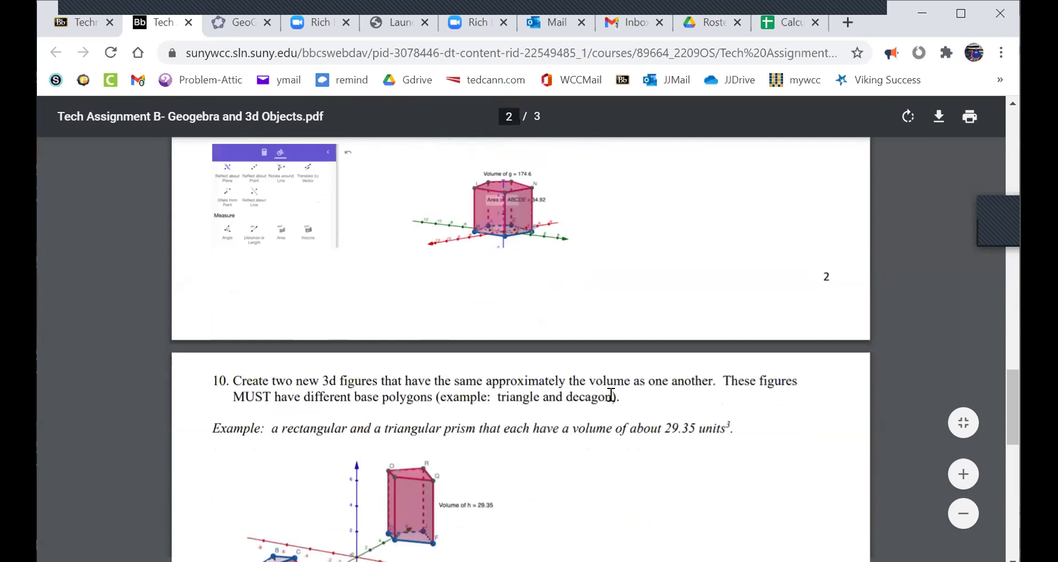
# Highlight the item 10 wording about creating two new 3D figures with approximately the same volume
pyautogui.moveTo(637, 397); pyautogui.dragTo(378, 378)
pyautogui.click(334, 389)
pyautogui.moveTo(253, 380); pyautogui.dragTo(647, 388)
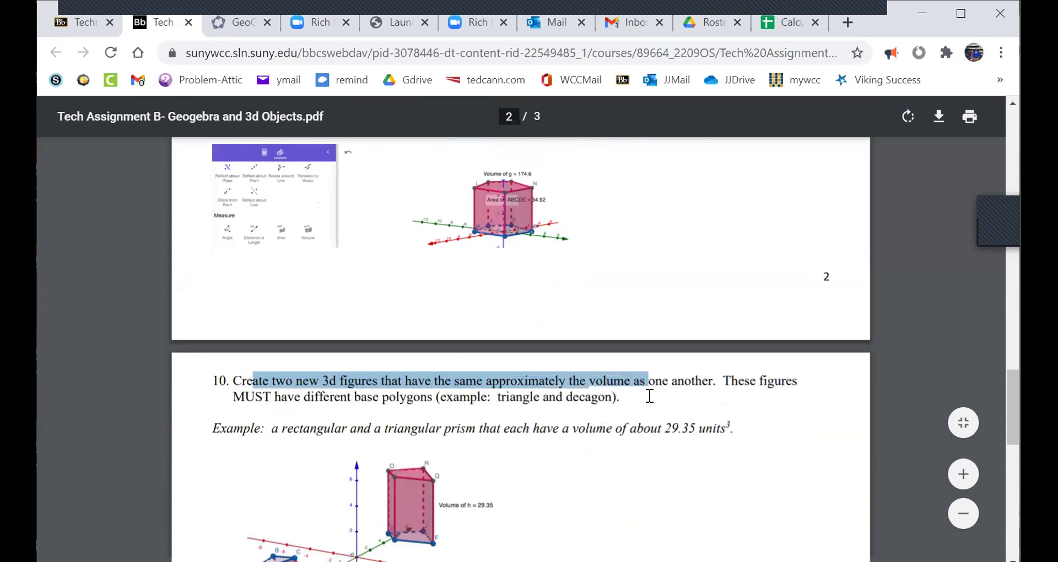
pyautogui.click(543, 387)
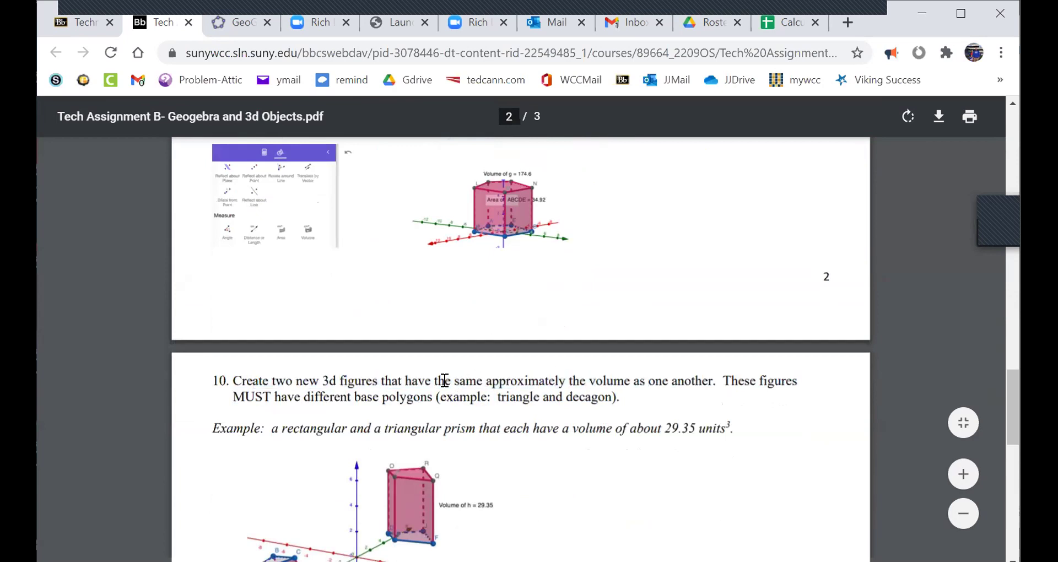
pyautogui.moveTo(429, 378); pyautogui.dragTo(713, 379)
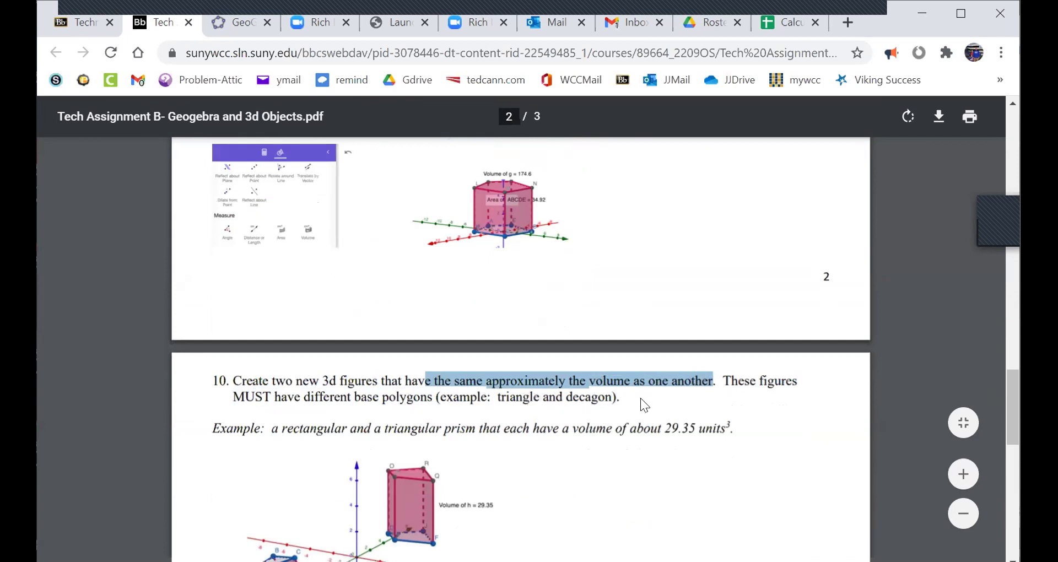
# Review the two-prism example in item 10 and the share-link instruction in item 11 of the assignment PDF
pyautogui.scroll(-5, 635, 402)
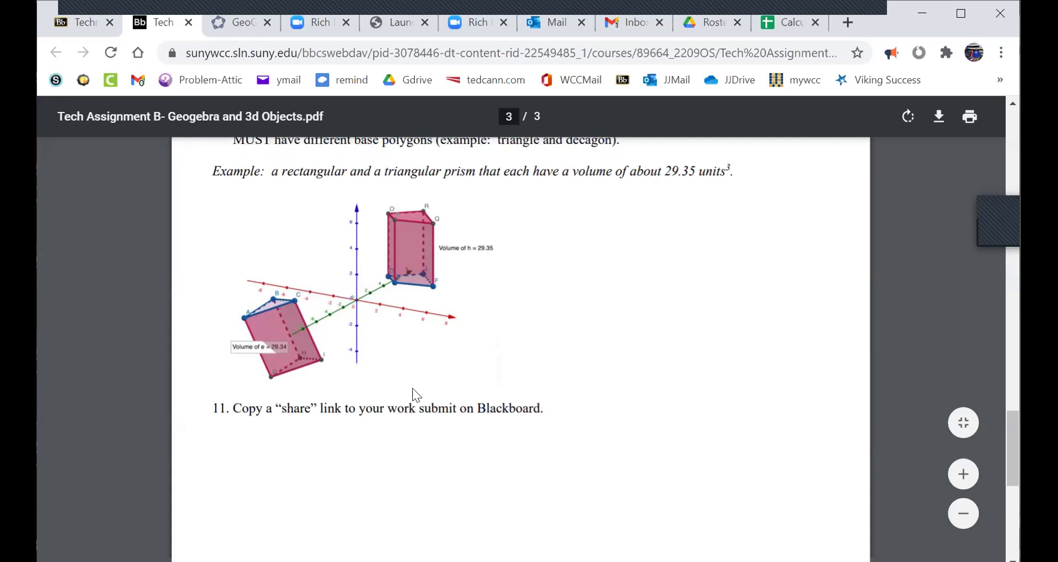
pyautogui.scroll(3, 564, 381)
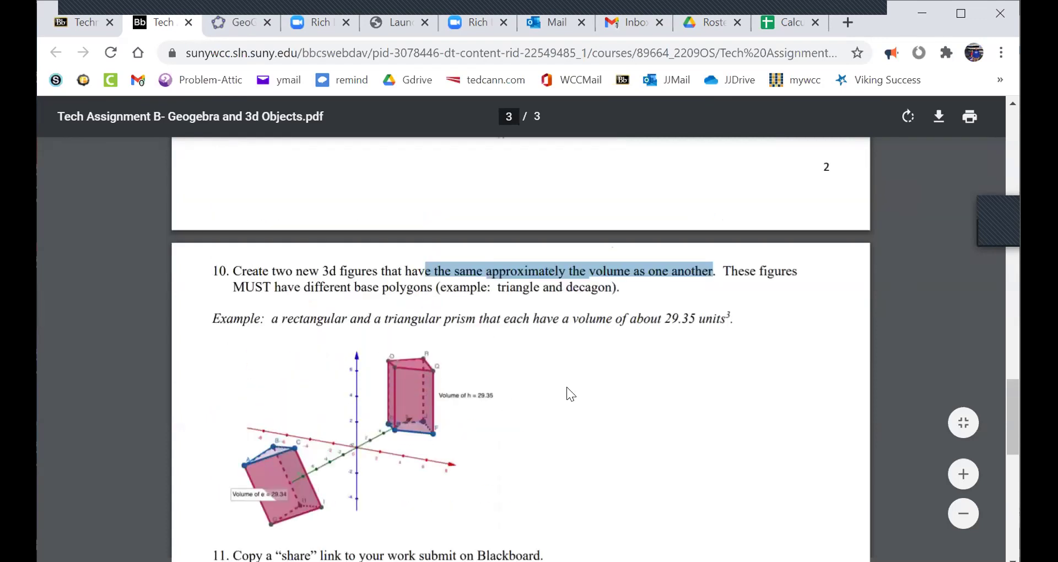
pyautogui.scroll(20, 566, 387)
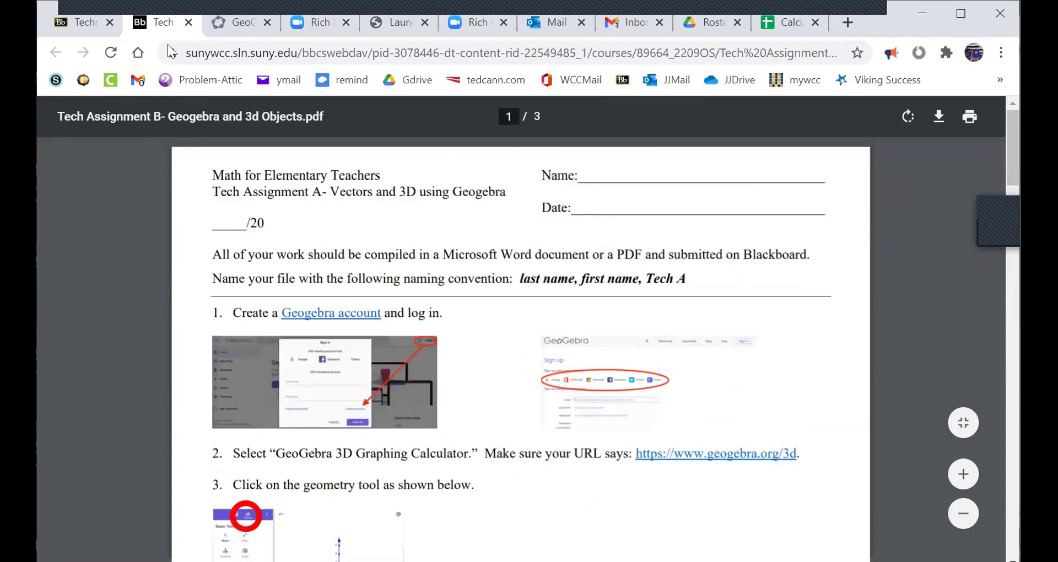
# Switch to the GeoGebra home page and open the 3D Calculator
pyautogui.click(238, 28)
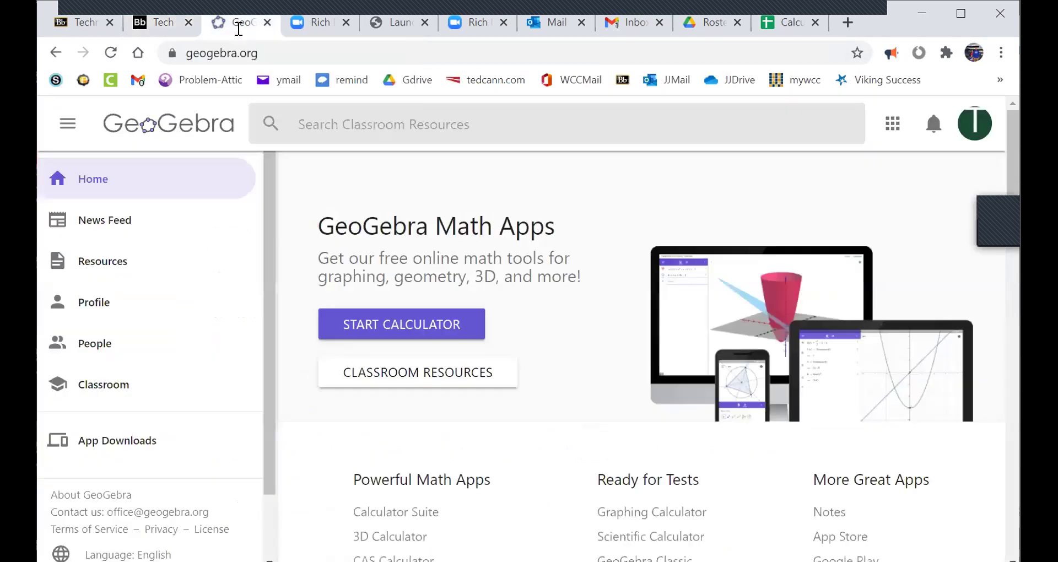
pyautogui.scroll(-3, 467, 409)
pyautogui.scroll(3, 447, 367)
pyautogui.scroll(-5, 457, 374)
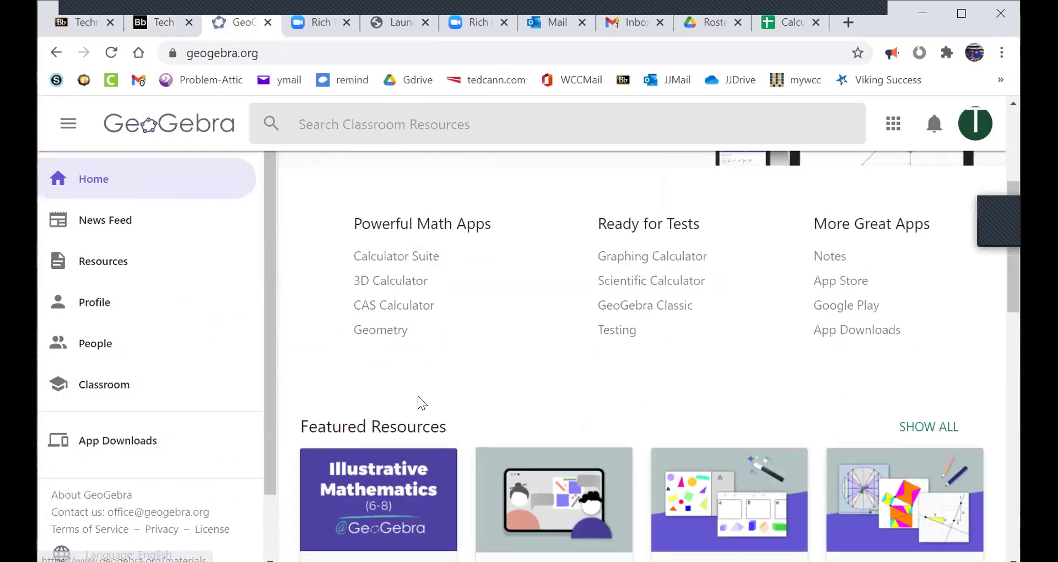
pyautogui.click(390, 279)
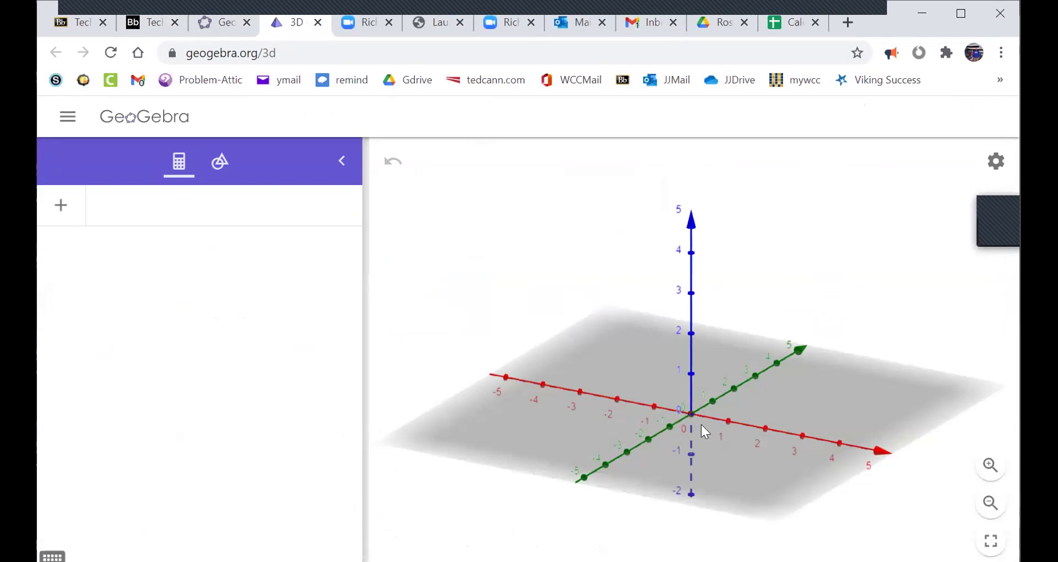
# Rotate the 3D view and hide the gray plane, keeping the axes shown
pyautogui.moveTo(692, 518); pyautogui.dragTo(881, 162)
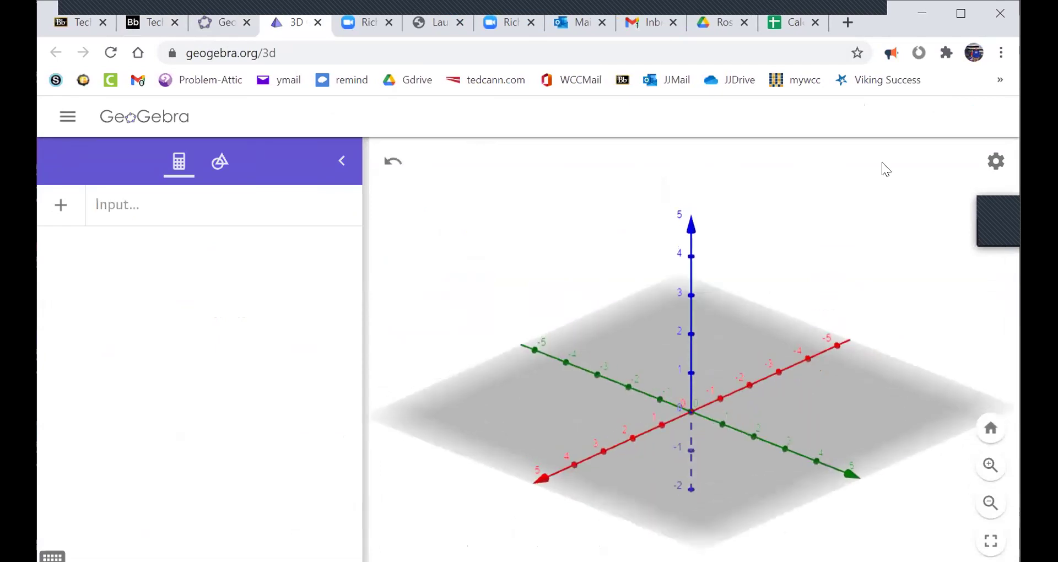
pyautogui.click(995, 167)
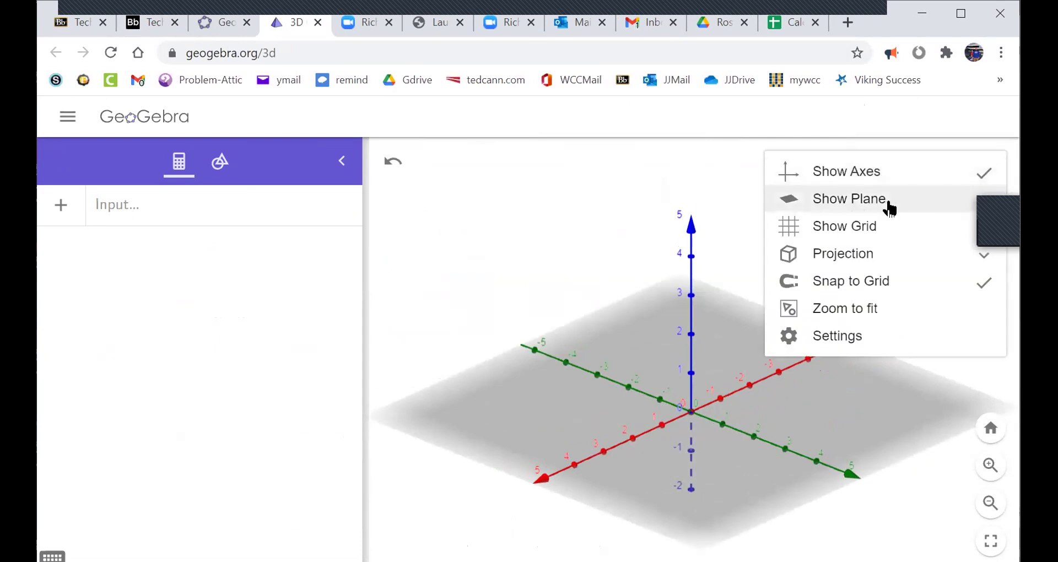
pyautogui.click(849, 199)
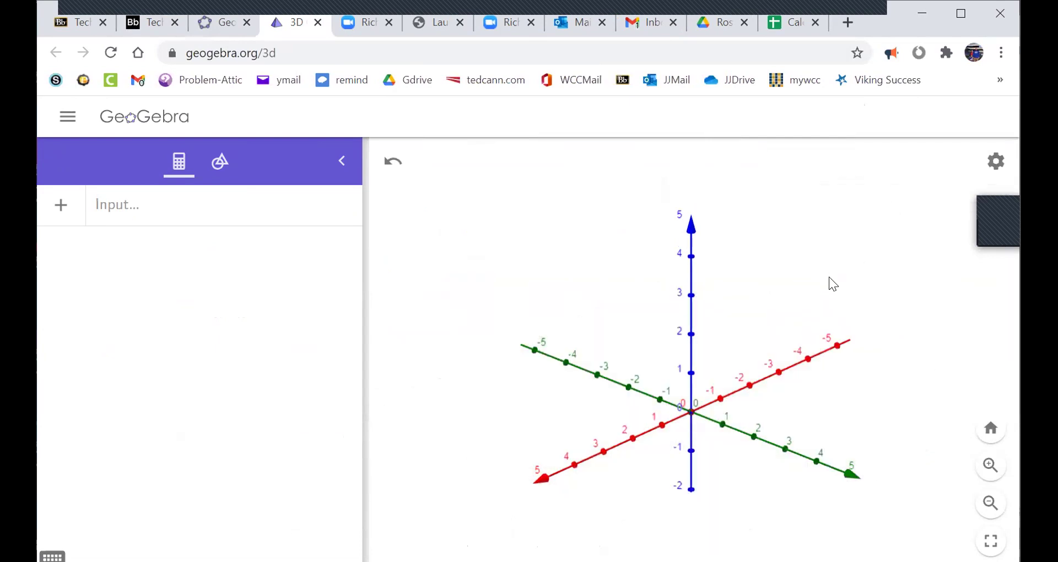
pyautogui.moveTo(828, 276); pyautogui.dragTo(819, 278)
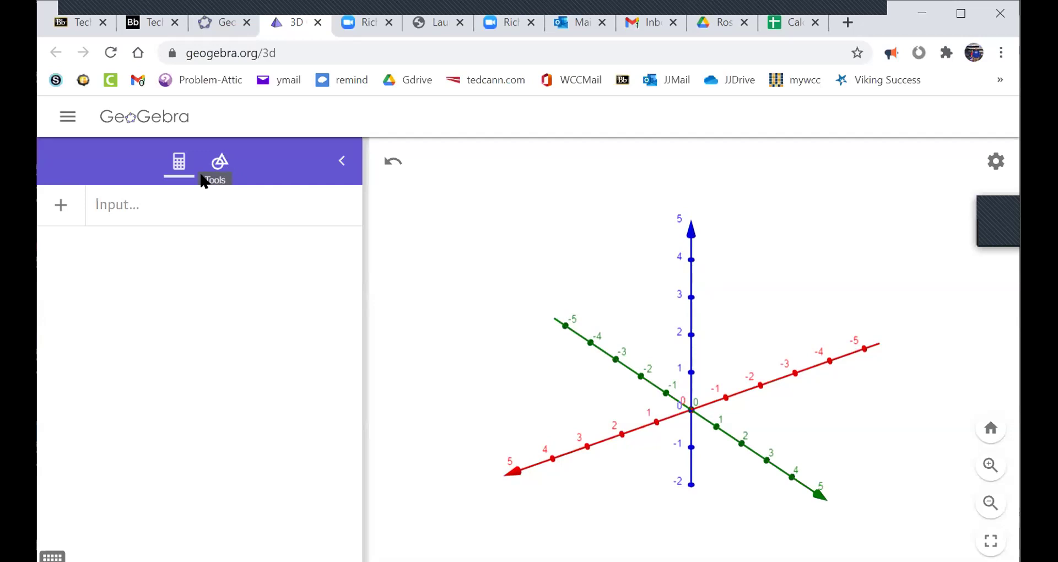
# Display the calculator's geometry tools and expand them to the complete set
pyautogui.click(217, 167)
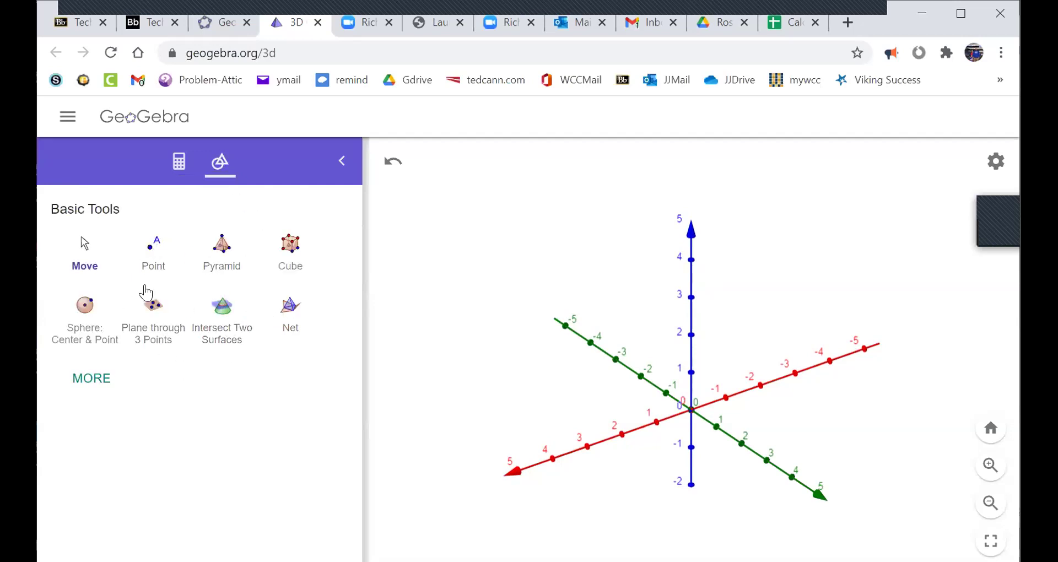
pyautogui.click(88, 378)
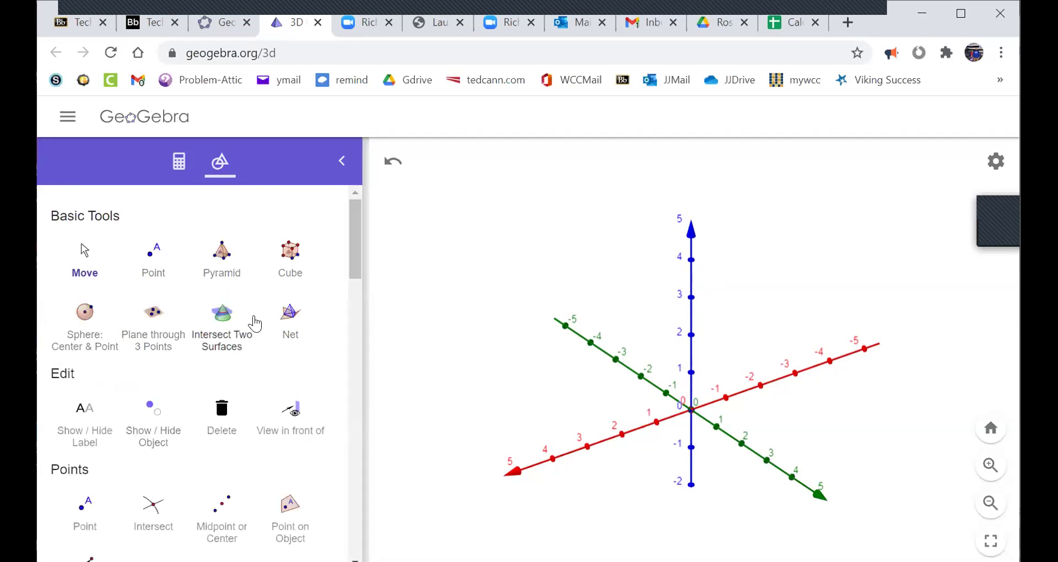
pyautogui.moveTo(355, 254); pyautogui.dragTo(376, 223)
pyautogui.scroll(3, 272, 263)
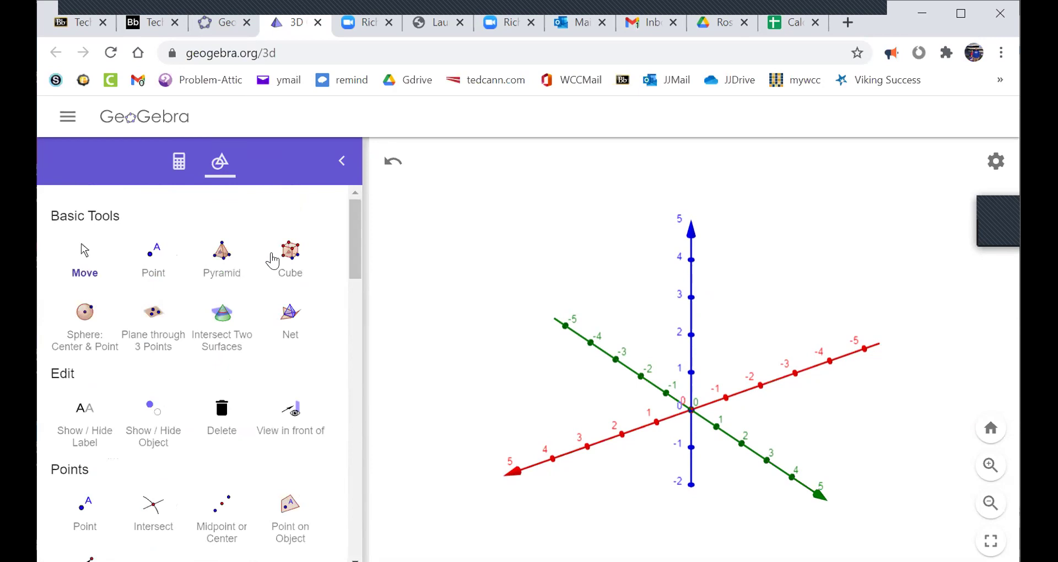
# Place three separate points off the axes: above the negative green axis, above the positive red axis, and below the origin
pyautogui.click(154, 258)
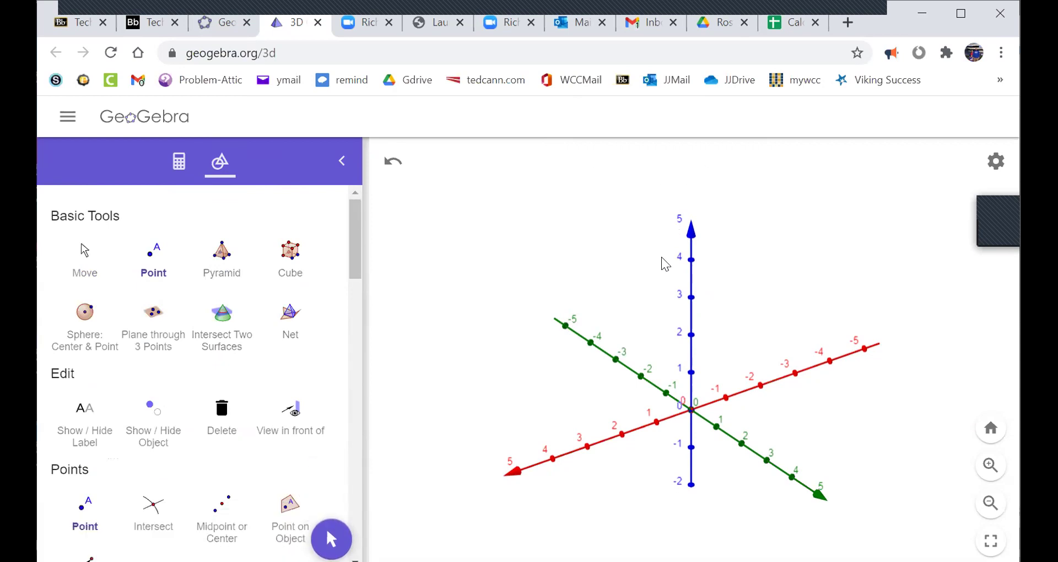
pyautogui.click(643, 311)
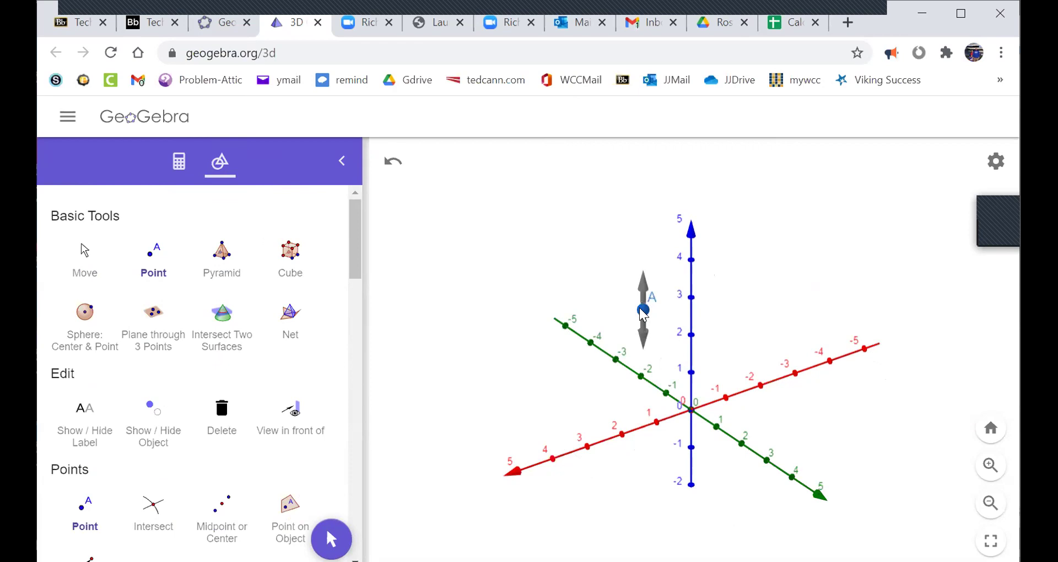
pyautogui.click(575, 416)
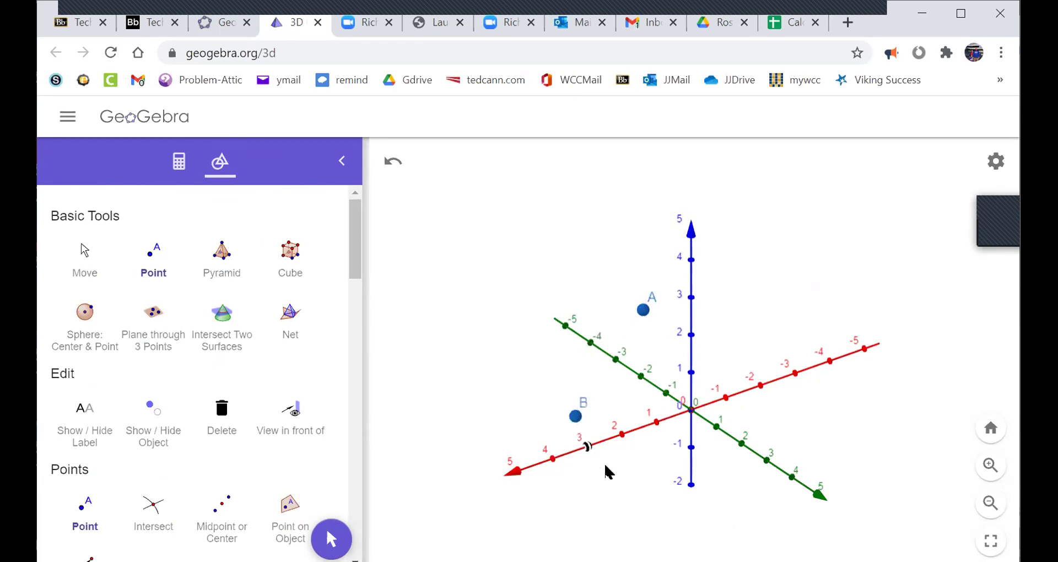
pyautogui.click(724, 491)
pyautogui.click(576, 416)
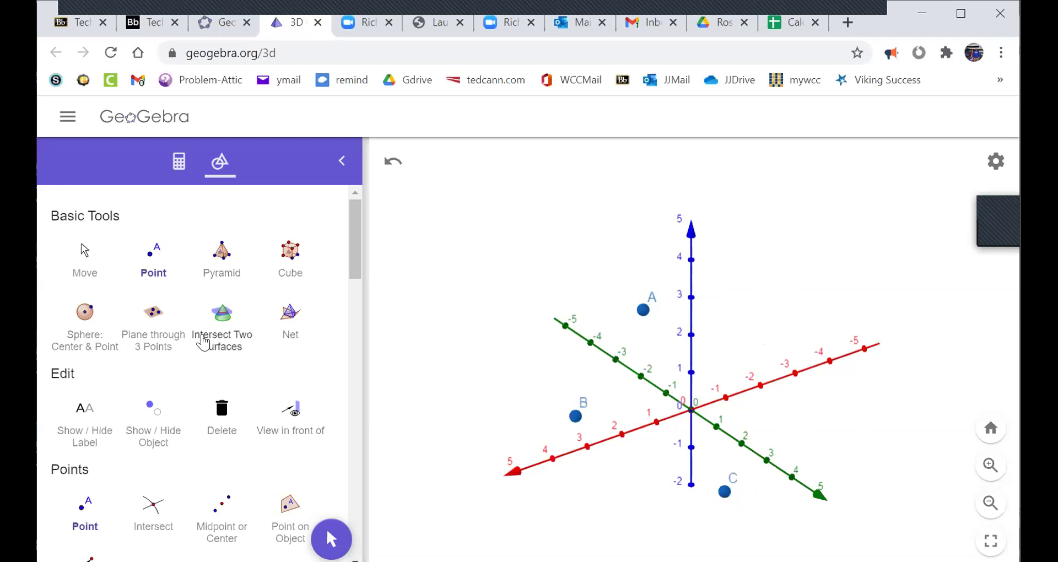
# Try placing a fourth point above the negative red axis, and undo it
pyautogui.scroll(-6, 232, 361)
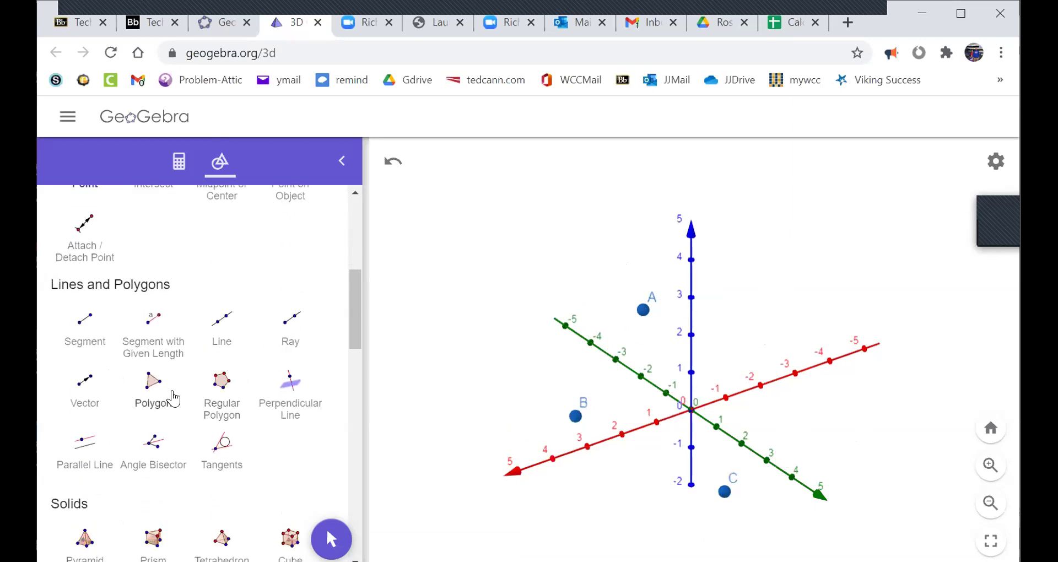
pyautogui.scroll(6, 166, 379)
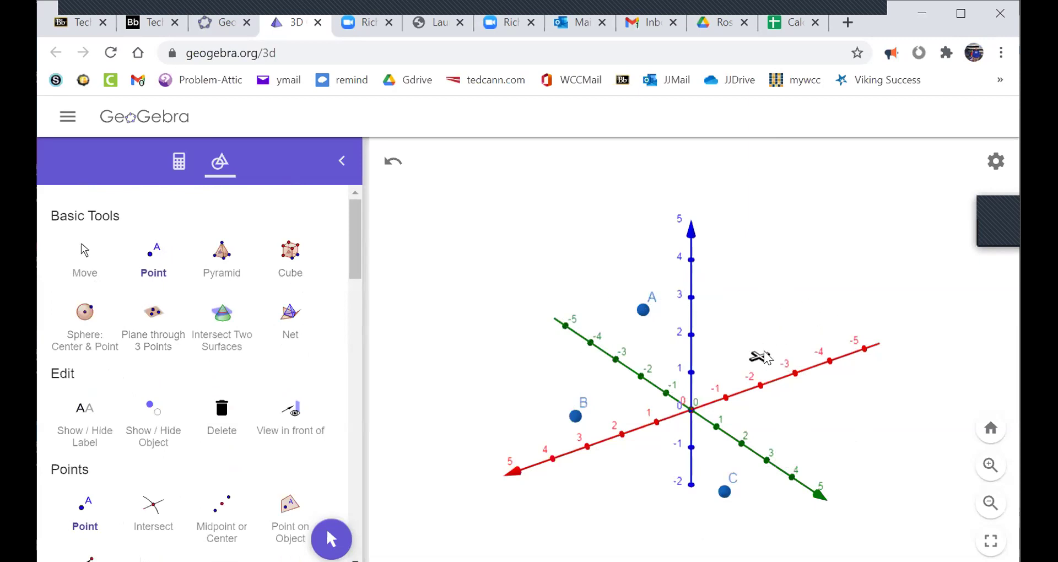
pyautogui.click(791, 325)
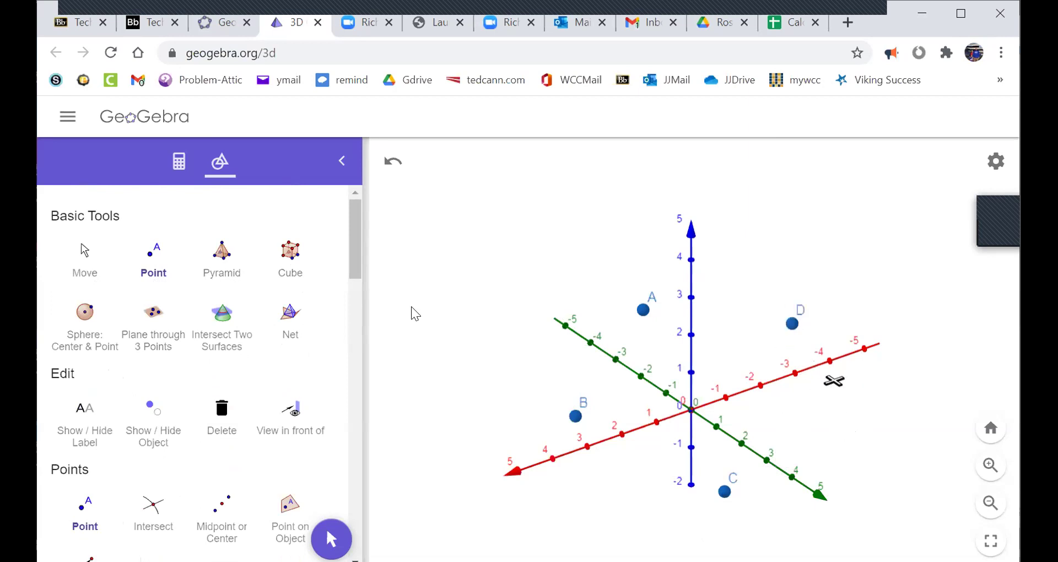
pyautogui.click(393, 164)
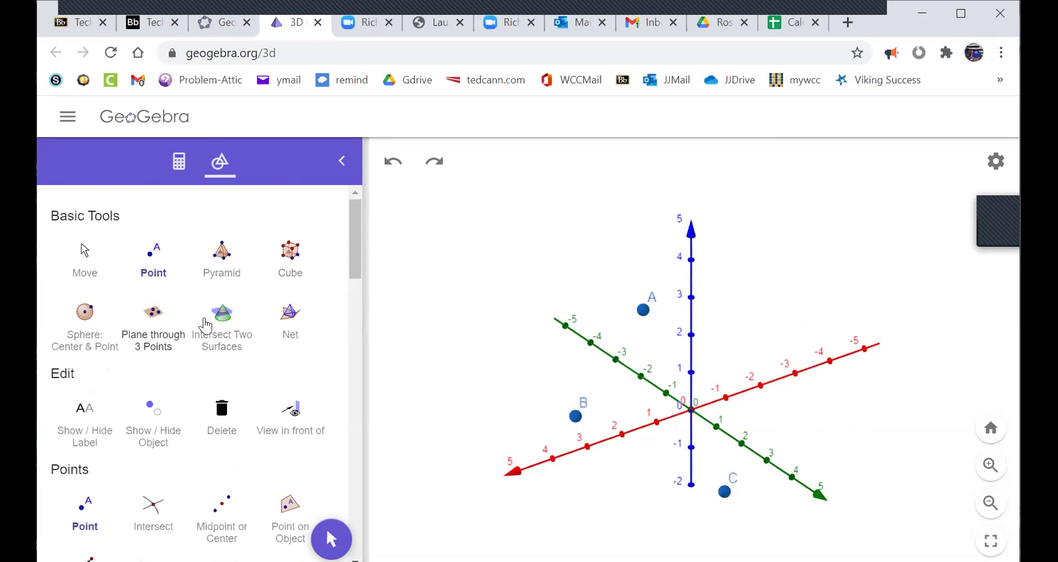
# Draw a triangle through points A, B and C with the Polygon tool, closing it at A
pyautogui.click(85, 259)
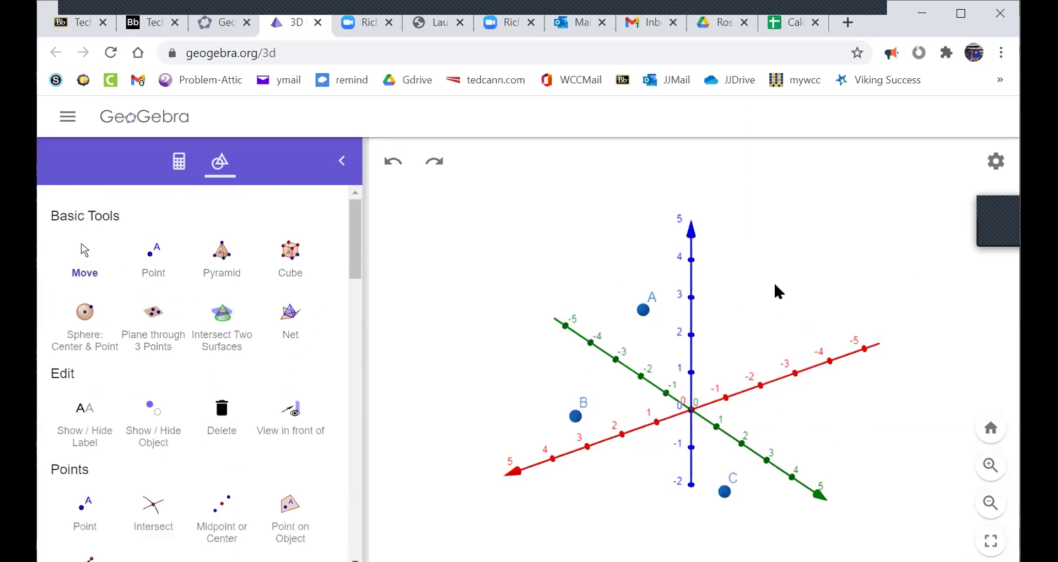
pyautogui.scroll(-6, 171, 319)
pyautogui.click(154, 399)
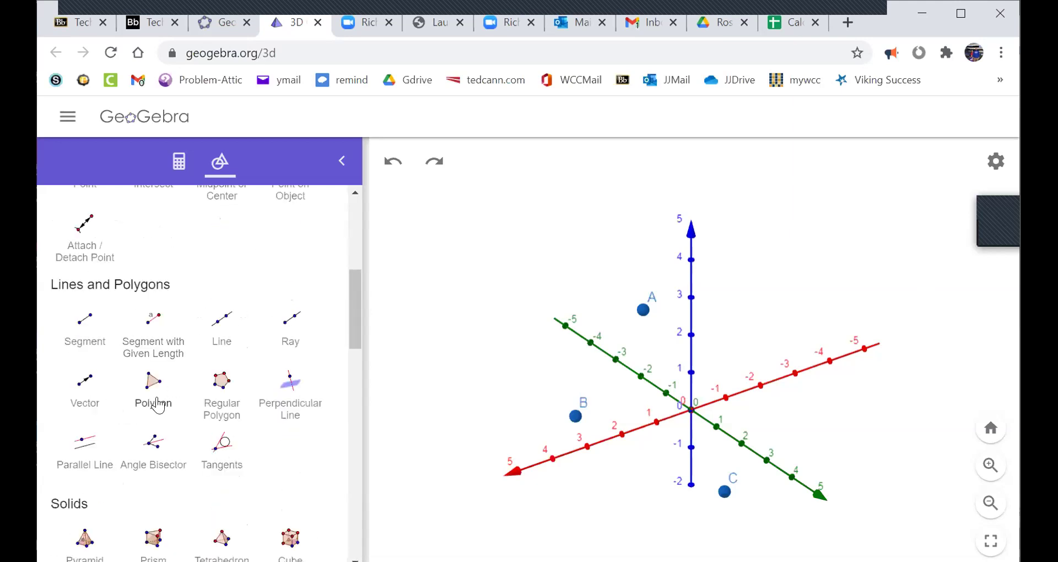
pyautogui.click(645, 312)
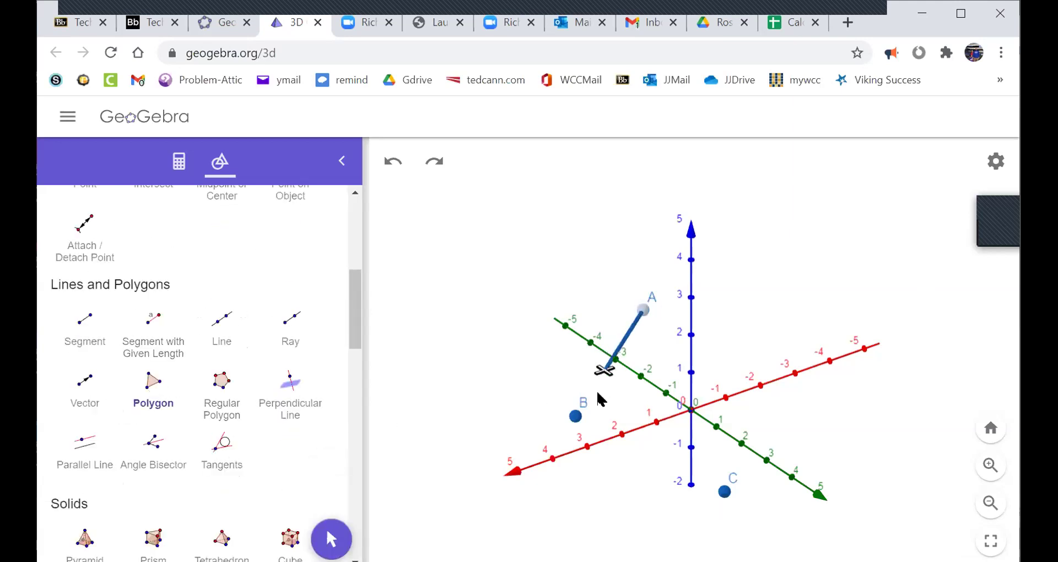
pyautogui.click(575, 417)
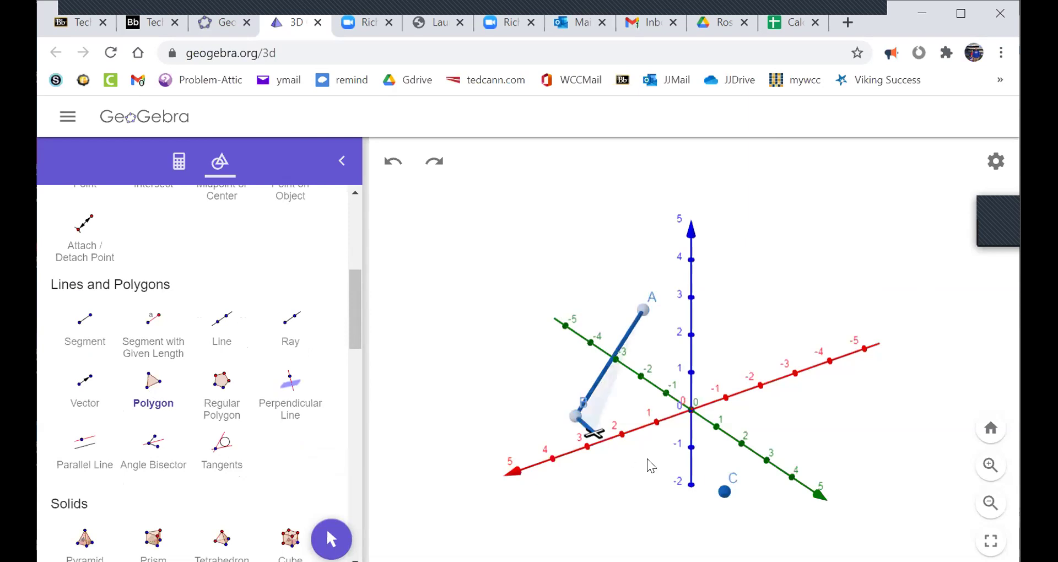
pyautogui.click(725, 490)
pyautogui.click(643, 309)
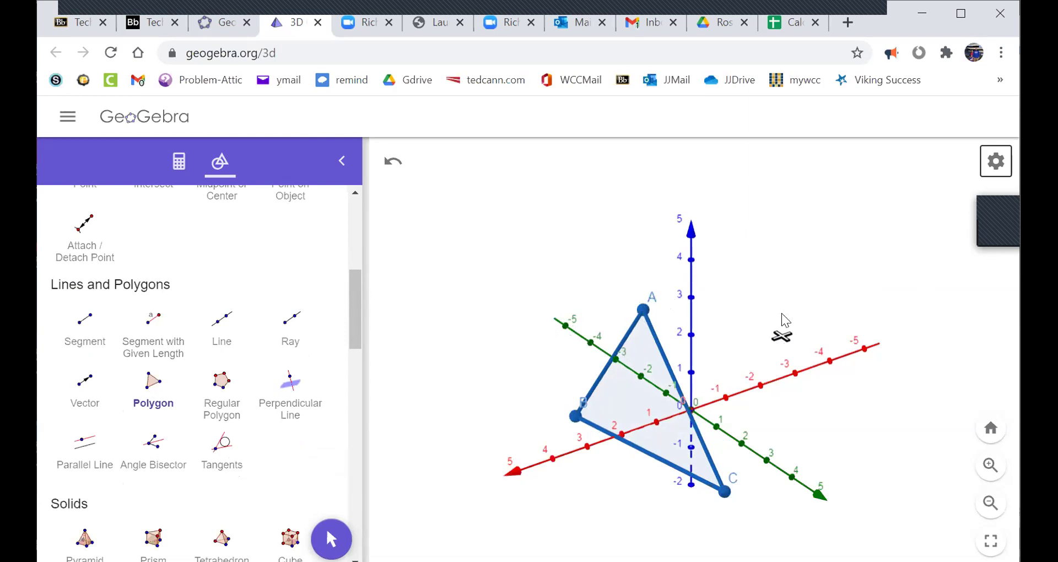
pyautogui.scroll(5, 173, 364)
pyautogui.press('Escape')
# Measure the area of triangle ABC with the Area tool
pyautogui.scroll(-5, 212, 348)
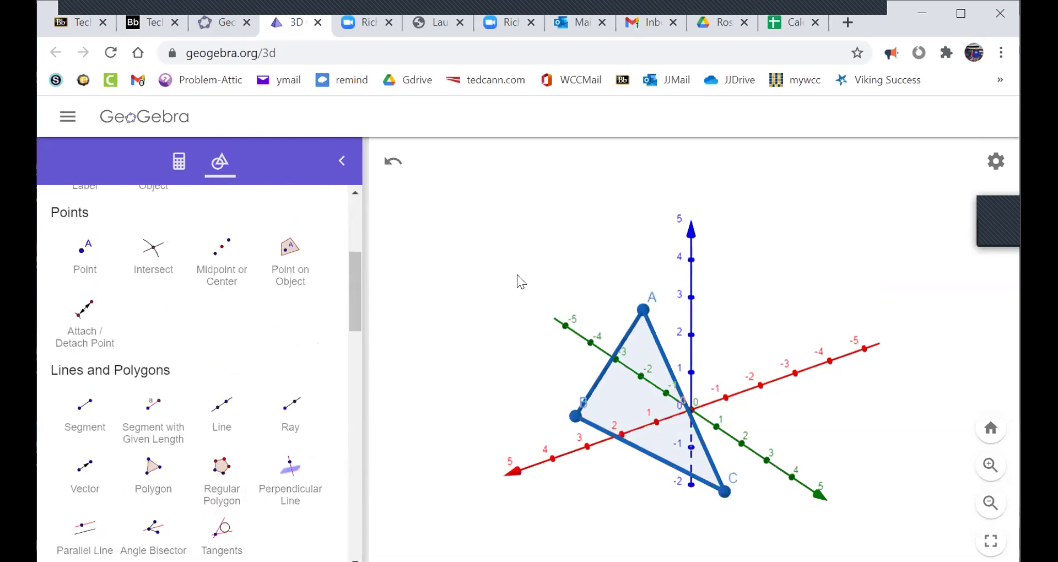
pyautogui.scroll(-3, 164, 347)
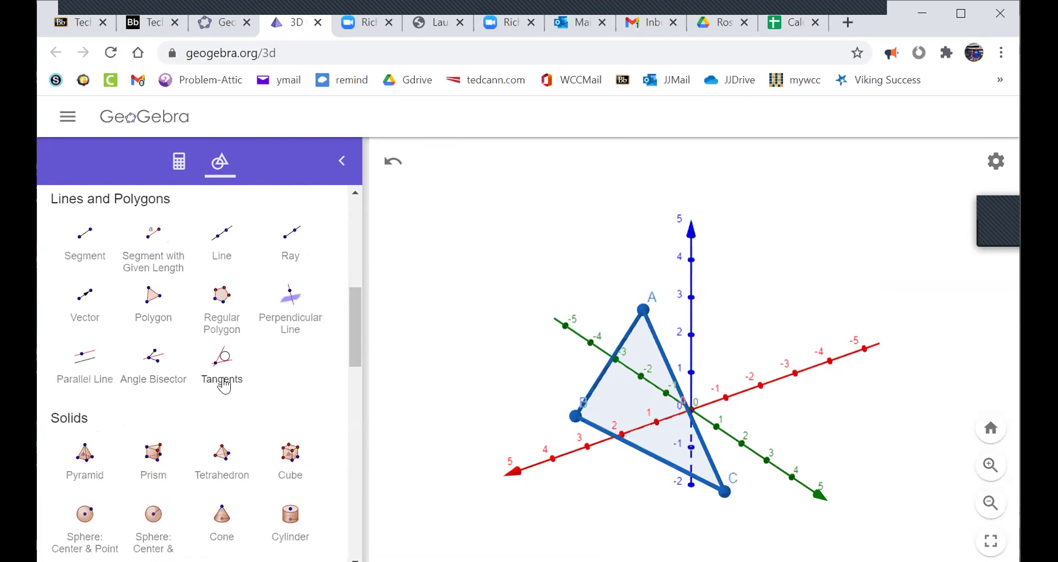
pyautogui.scroll(-4, 225, 379)
pyautogui.scroll(-1, 224, 386)
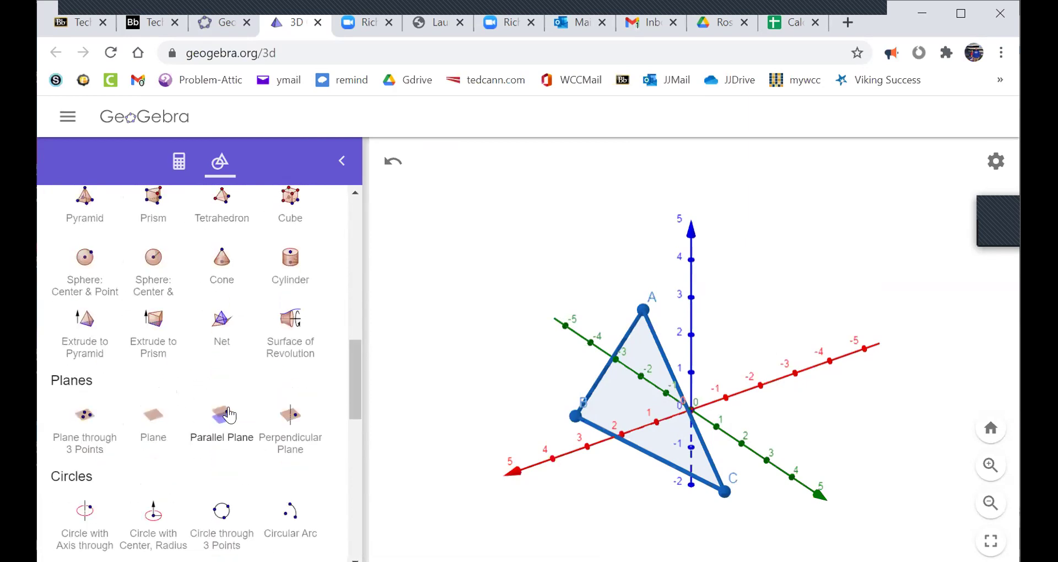
pyautogui.scroll(-5, 225, 418)
pyautogui.scroll(-5, 226, 411)
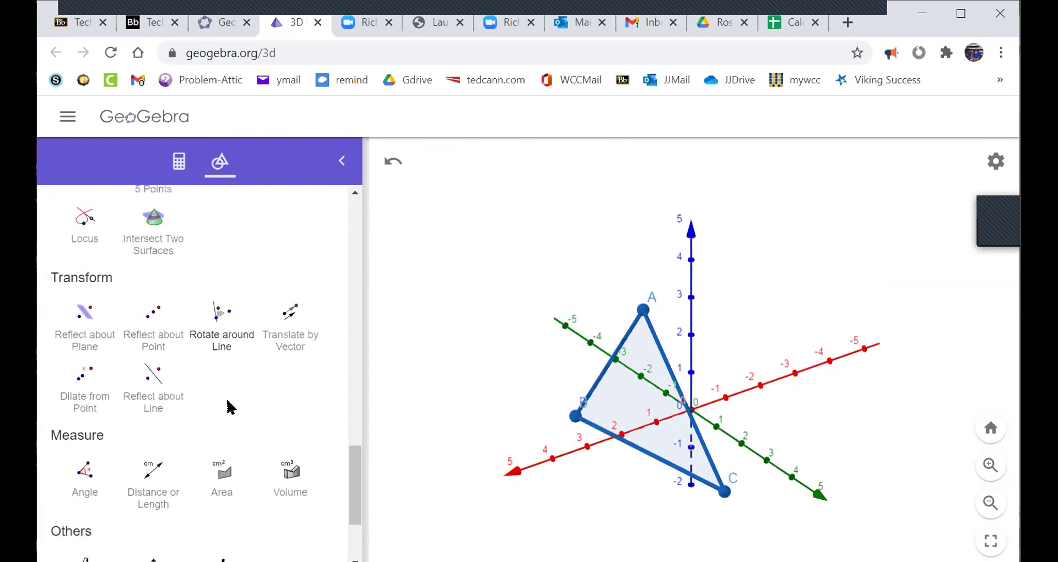
pyautogui.click(226, 478)
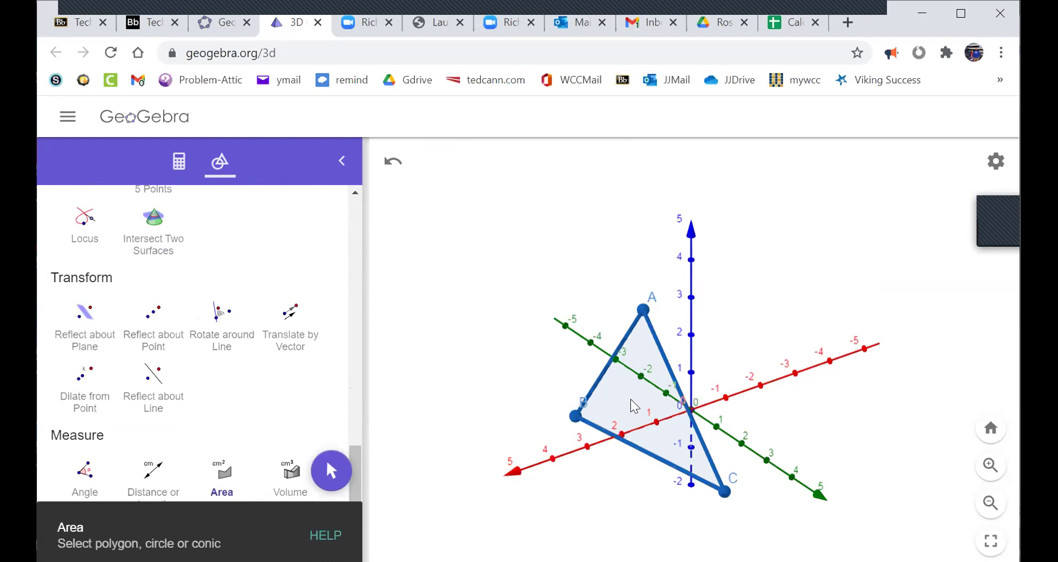
pyautogui.click(633, 408)
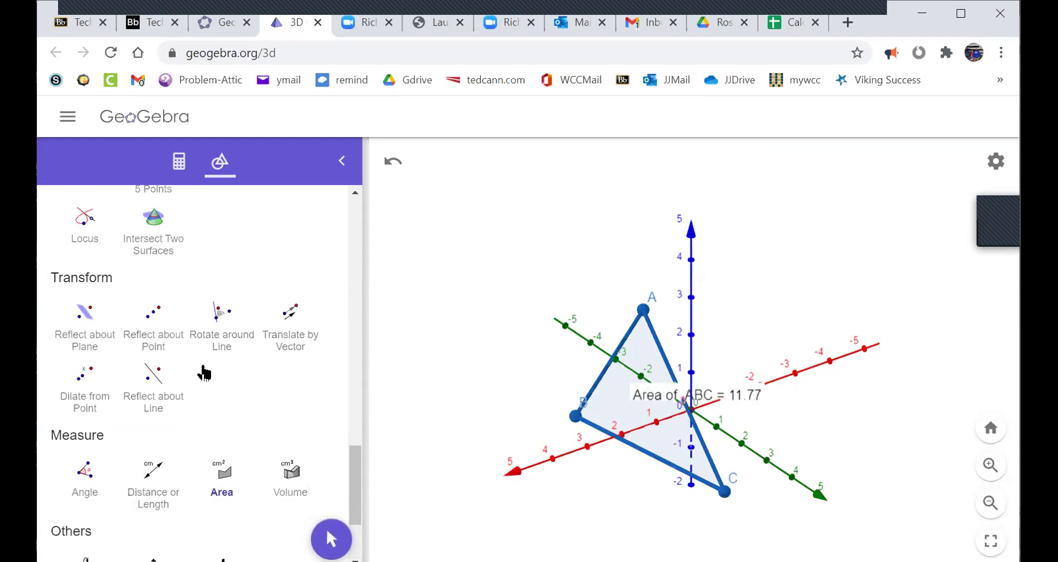
# Try shifting the area label on triangle ABC, and undo the area measurement
pyautogui.scroll(10, 209, 368)
pyautogui.scroll(5, 225, 364)
pyautogui.scroll(-5, 220, 354)
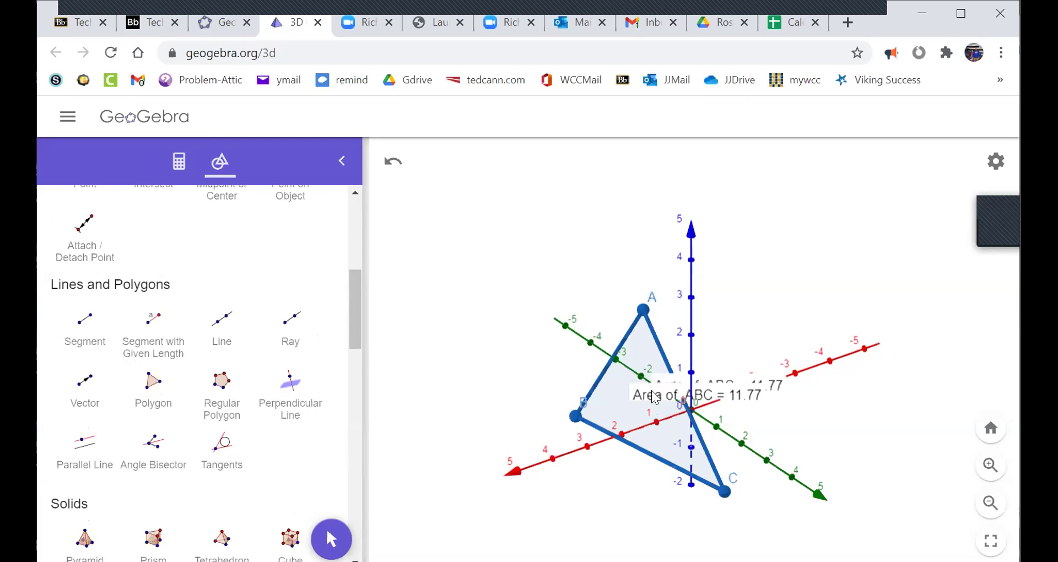
pyautogui.moveTo(657, 397); pyautogui.dragTo(660, 406)
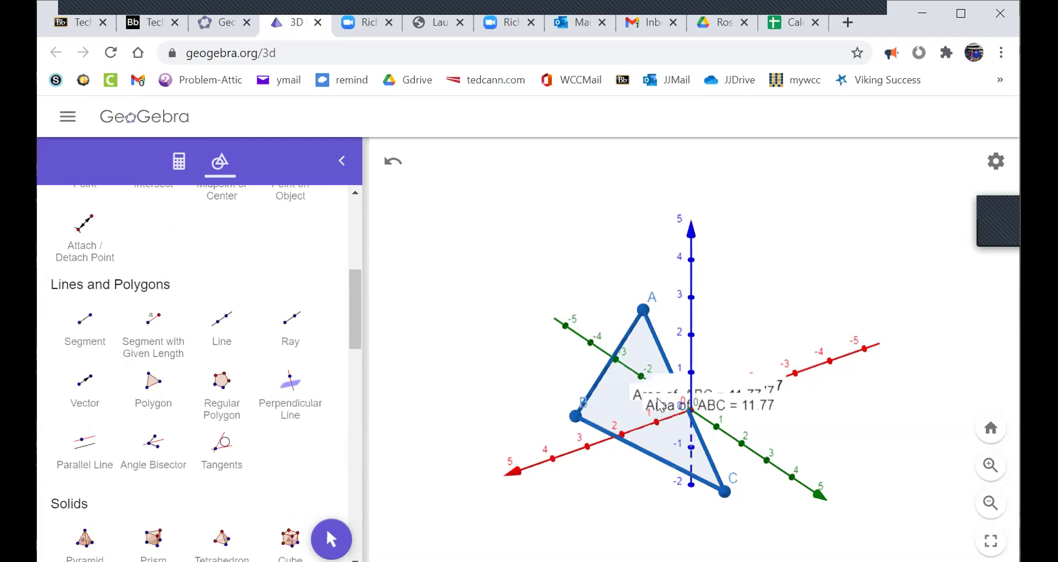
pyautogui.click(391, 165)
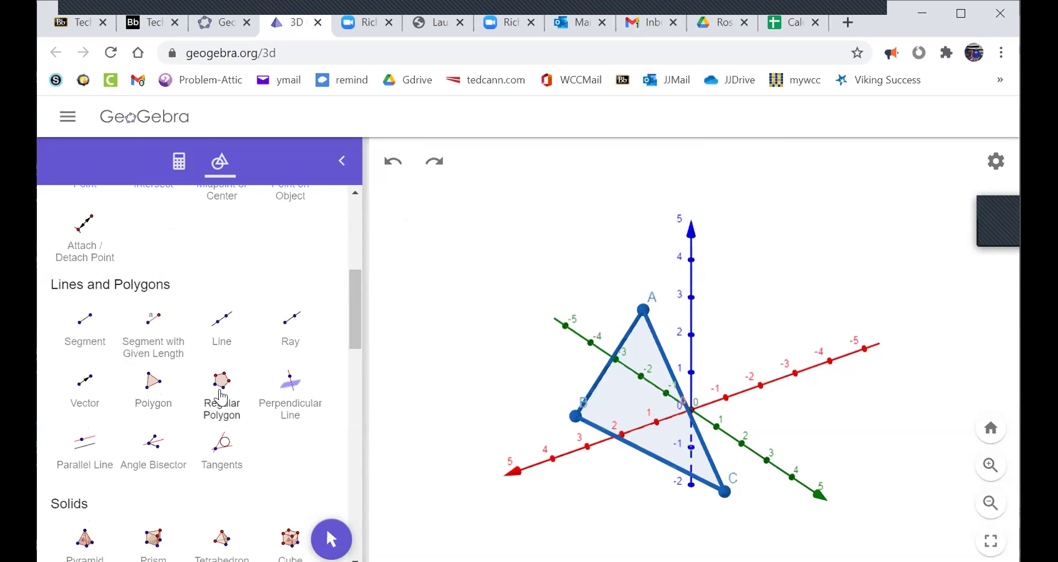
# Measure the area of triangle ABC again with the Area tool
pyautogui.scroll(-8, 220, 396)
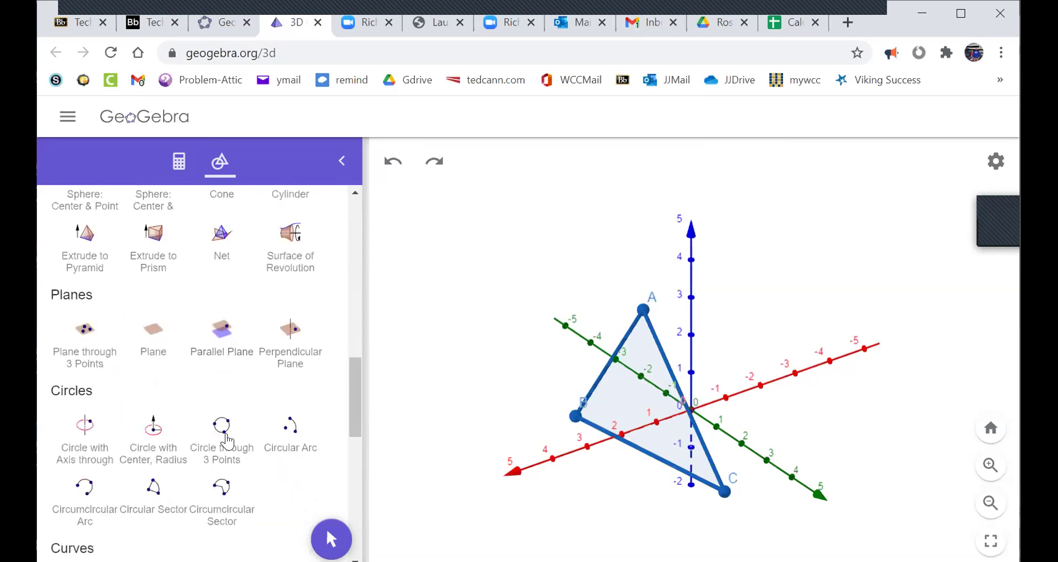
pyautogui.scroll(-10, 224, 428)
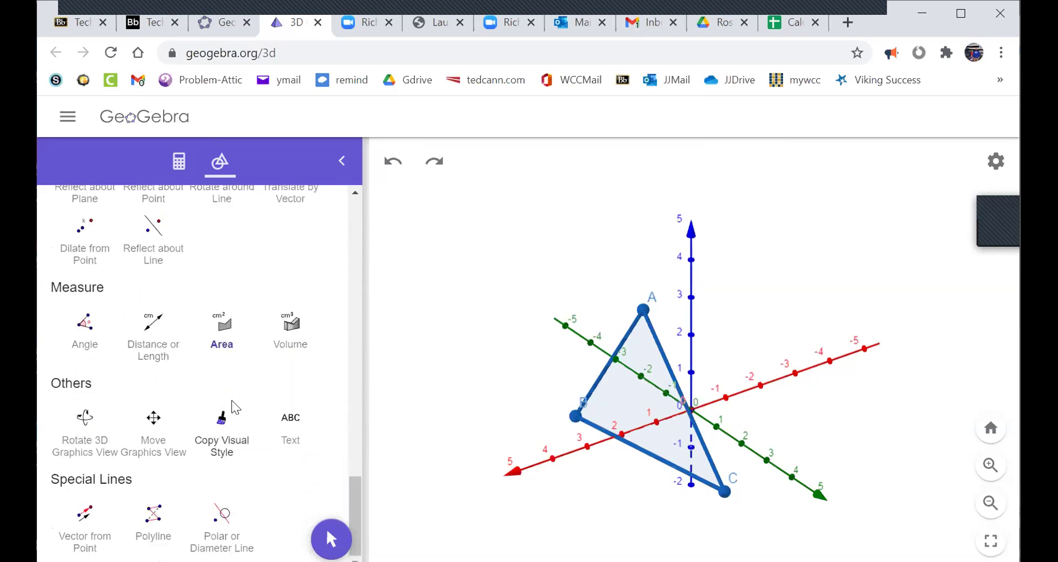
pyautogui.click(223, 325)
pyautogui.click(619, 411)
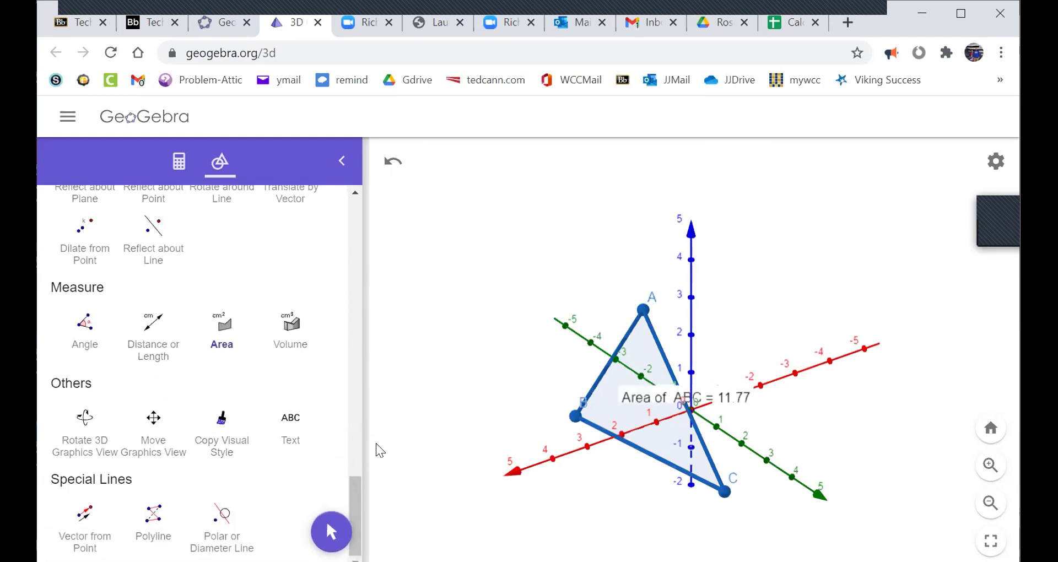
# Move the area label off the triangle to the negative red axis side and rotate the 3D view slightly
pyautogui.scroll(15, 253, 347)
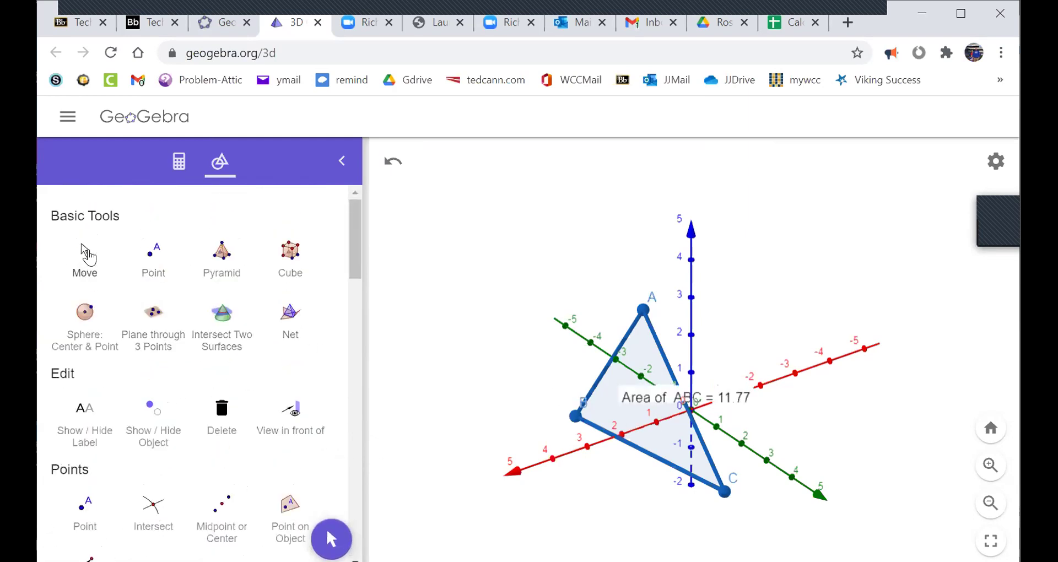
pyautogui.click(85, 255)
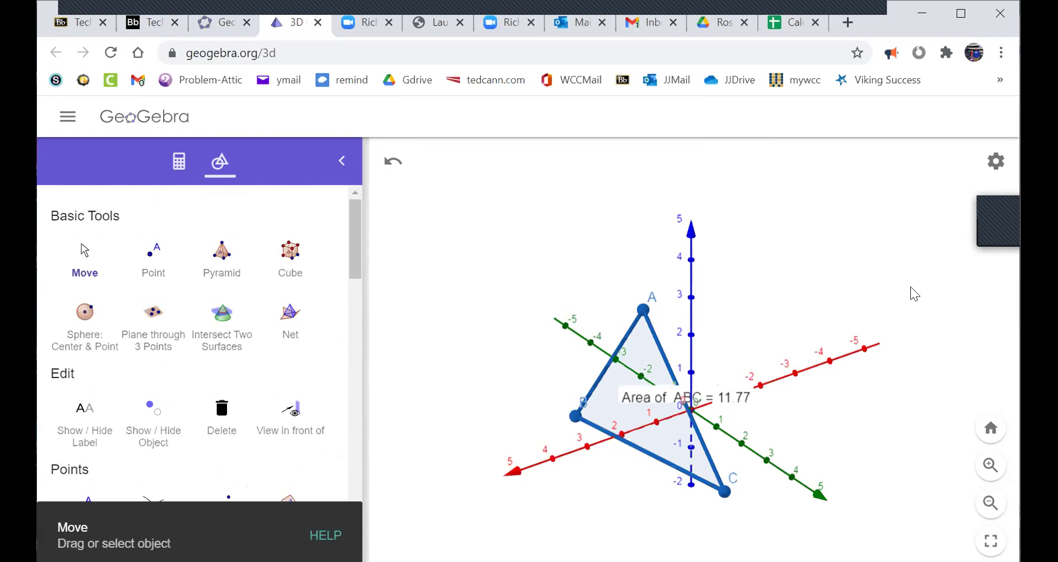
pyautogui.click(729, 391)
pyautogui.click(789, 351)
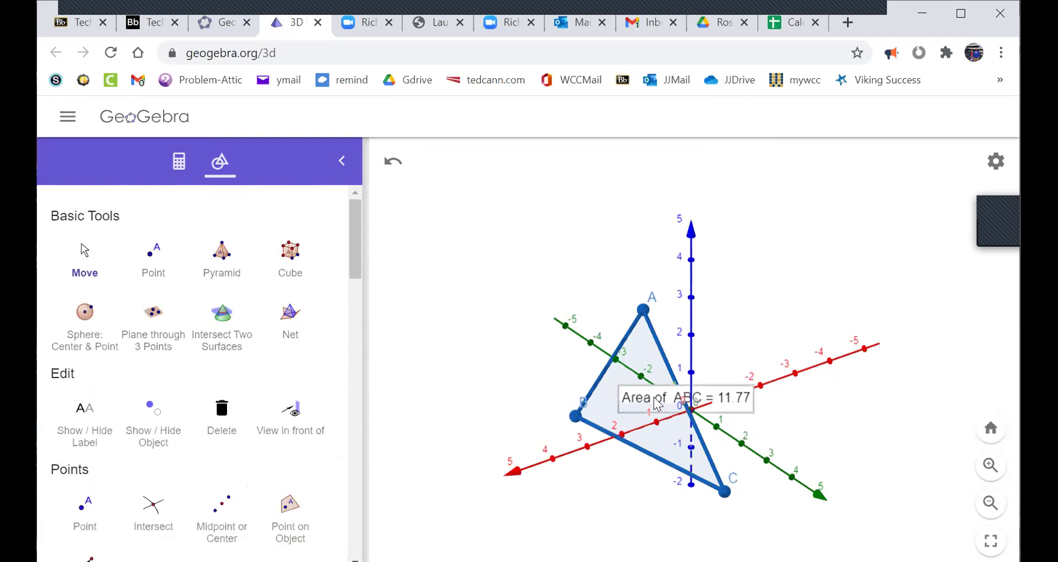
pyautogui.moveTo(645, 397); pyautogui.dragTo(770, 304)
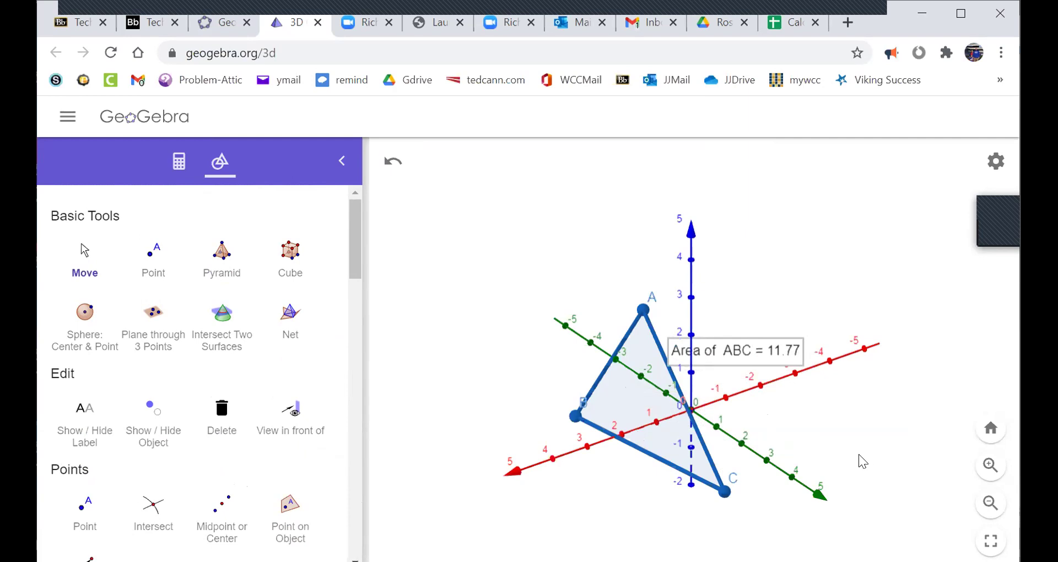
pyautogui.moveTo(851, 478)
pyautogui.mouseDown()
pyautogui.moveTo(876, 487)
pyautogui.moveTo(880, 428)
pyautogui.moveTo(880, 453)
pyautogui.moveTo(833, 457)
pyautogui.moveTo(789, 432)
pyautogui.moveTo(808, 464)
pyautogui.moveTo(852, 458)
pyautogui.moveTo(845, 486)
pyautogui.moveTo(851, 469)
pyautogui.moveTo(874, 472)
pyautogui.moveTo(874, 459)
pyautogui.moveTo(854, 456)
pyautogui.moveTo(865, 481)
pyautogui.moveTo(874, 454)
pyautogui.moveTo(924, 451)
pyautogui.moveTo(918, 463)
pyautogui.moveTo(831, 482)
pyautogui.moveTo(854, 462)
pyautogui.mouseUp()
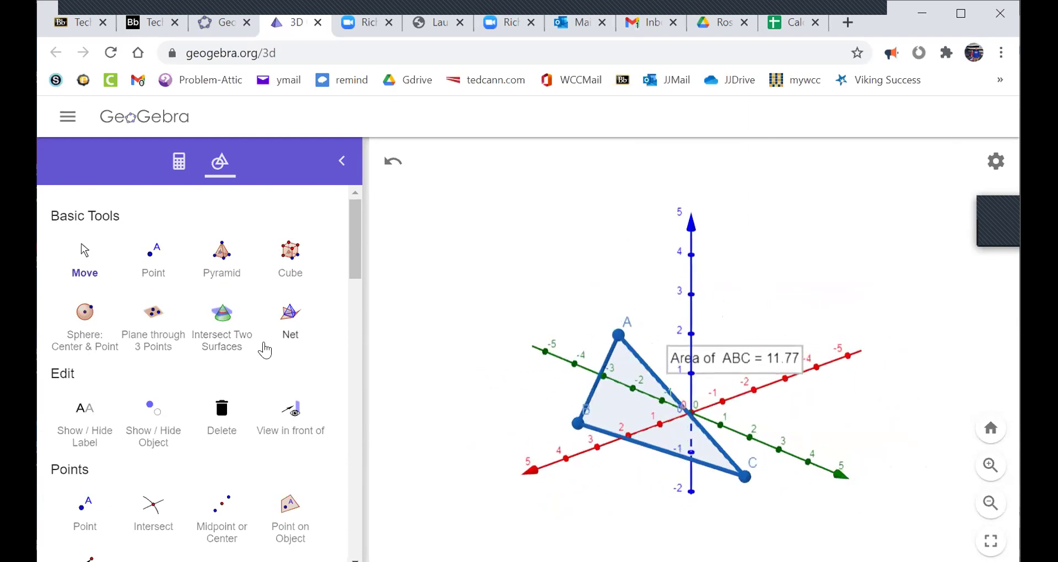
# Extrude triangle ABC into a prism with an altitude of 5, checking the altitude in item 7 of the assignment PDF
pyautogui.scroll(-6, 269, 347)
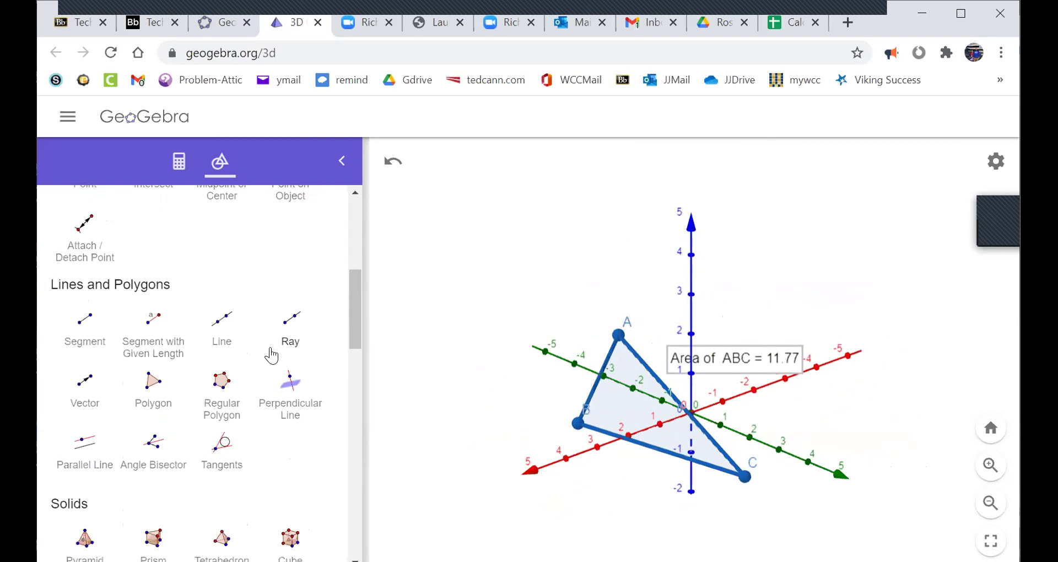
pyautogui.scroll(-5, 273, 347)
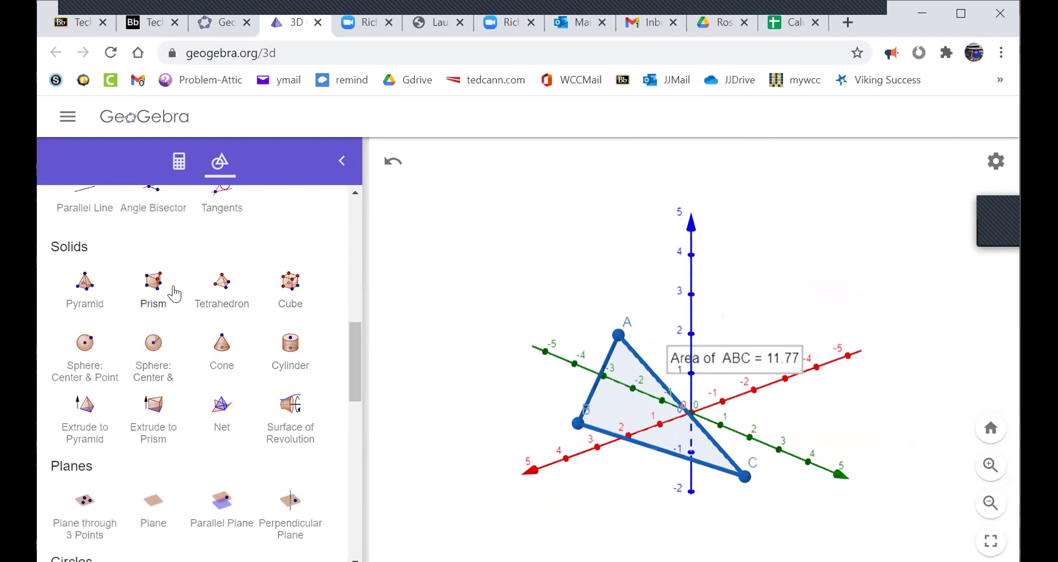
pyautogui.click(157, 412)
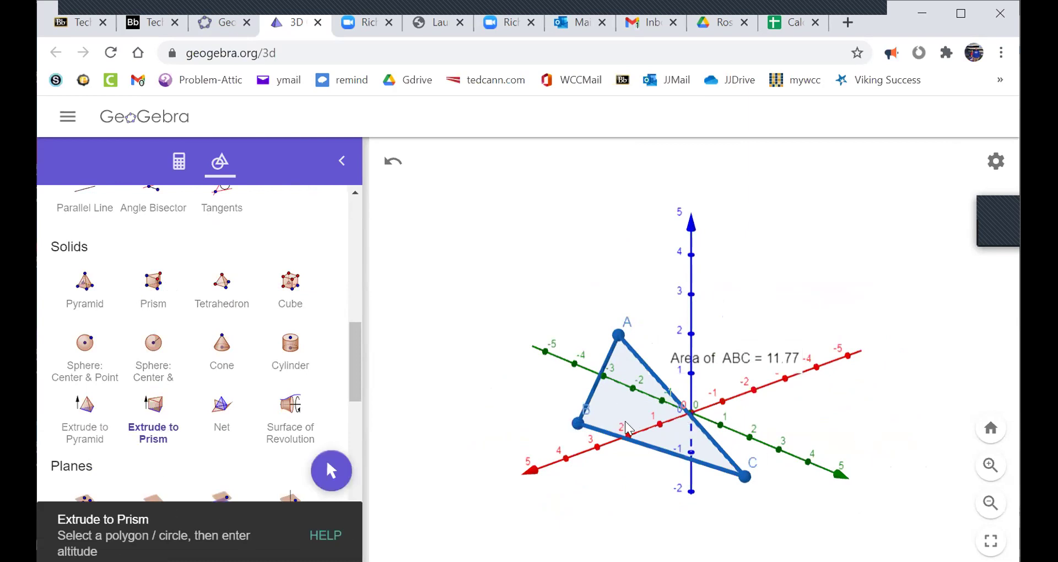
pyautogui.click(633, 408)
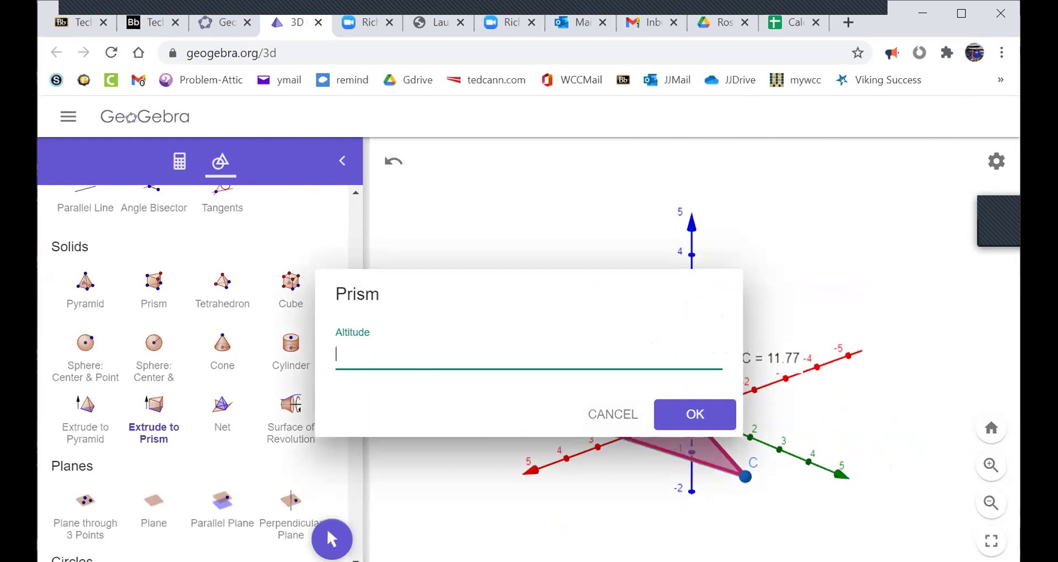
pyautogui.click(145, 26)
pyautogui.scroll(-5, 661, 352)
pyautogui.scroll(-10, 655, 352)
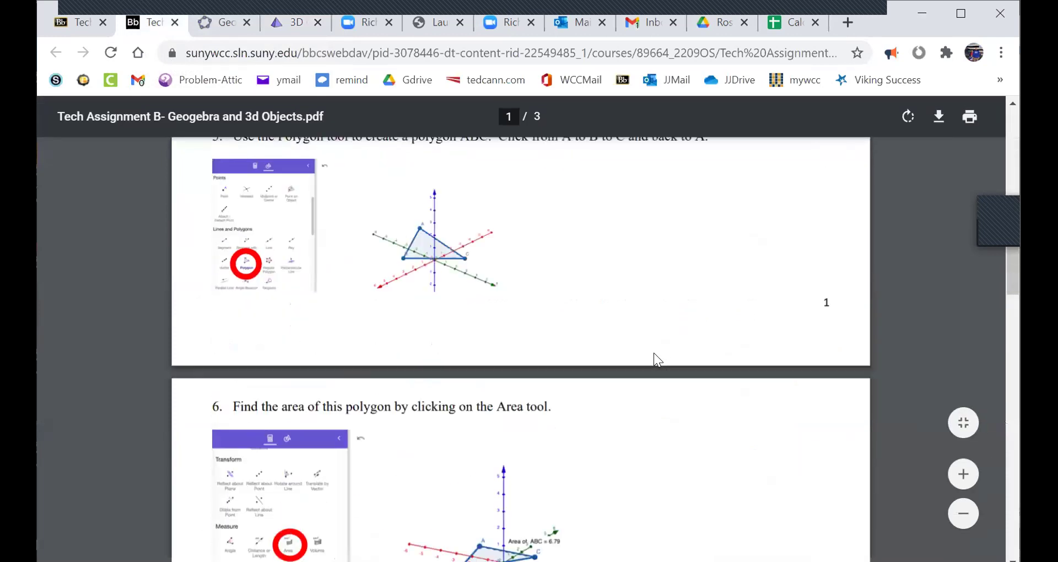
pyautogui.scroll(-2, 576, 368)
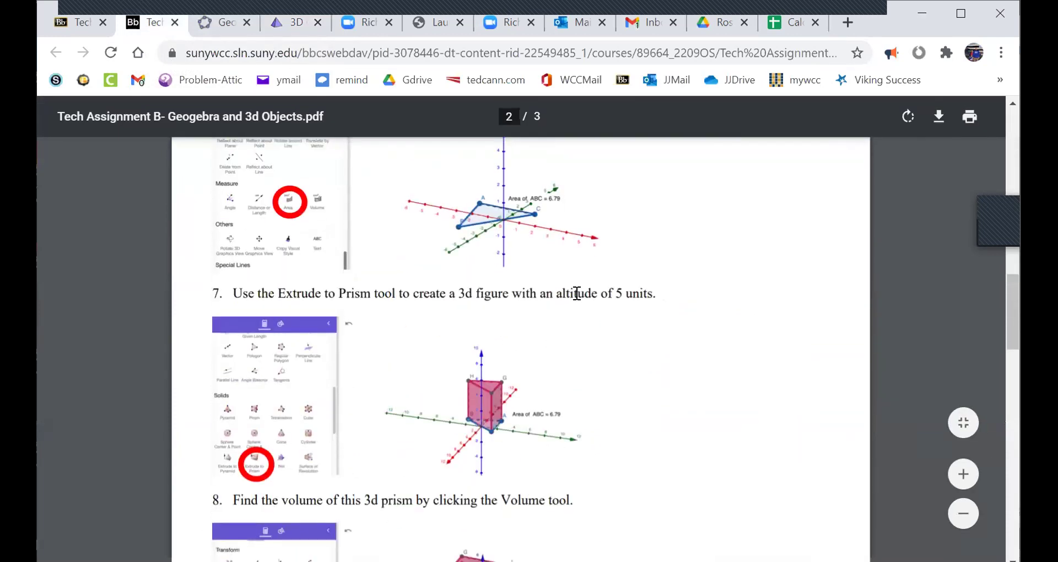
pyautogui.click(292, 22)
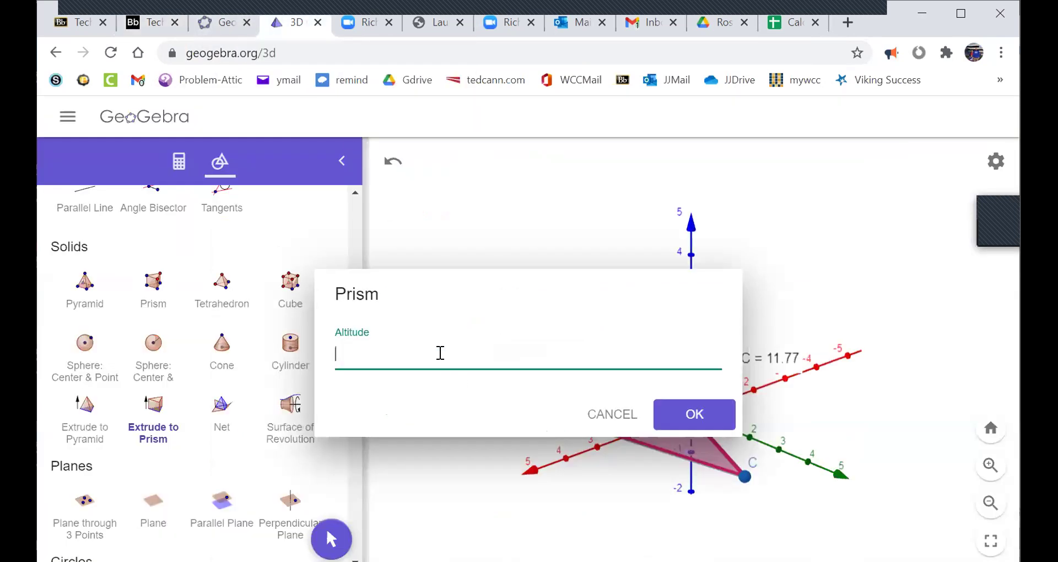
pyautogui.click(697, 413)
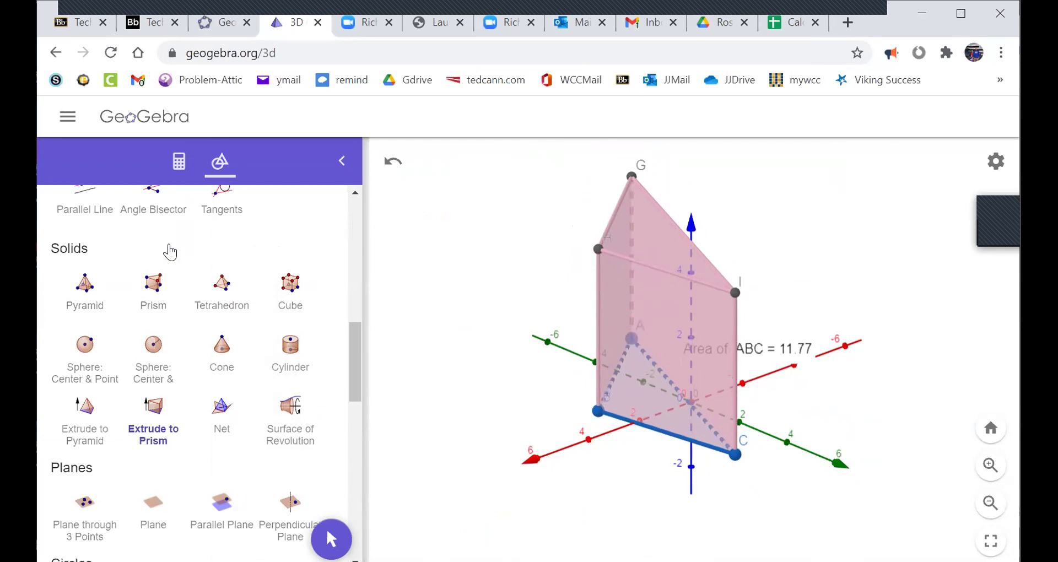
# Rotate the view around the triangular prism and measure its volume with the Volume tool
pyautogui.scroll(10, 110, 249)
pyautogui.click(85, 251)
pyautogui.moveTo(865, 447); pyautogui.dragTo(877, 437)
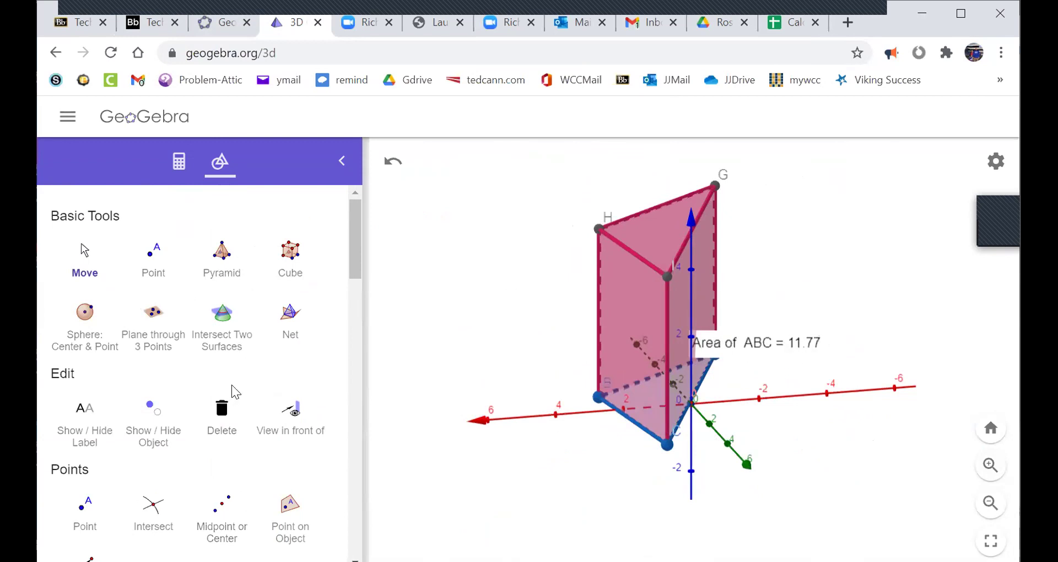
pyautogui.scroll(-15, 245, 397)
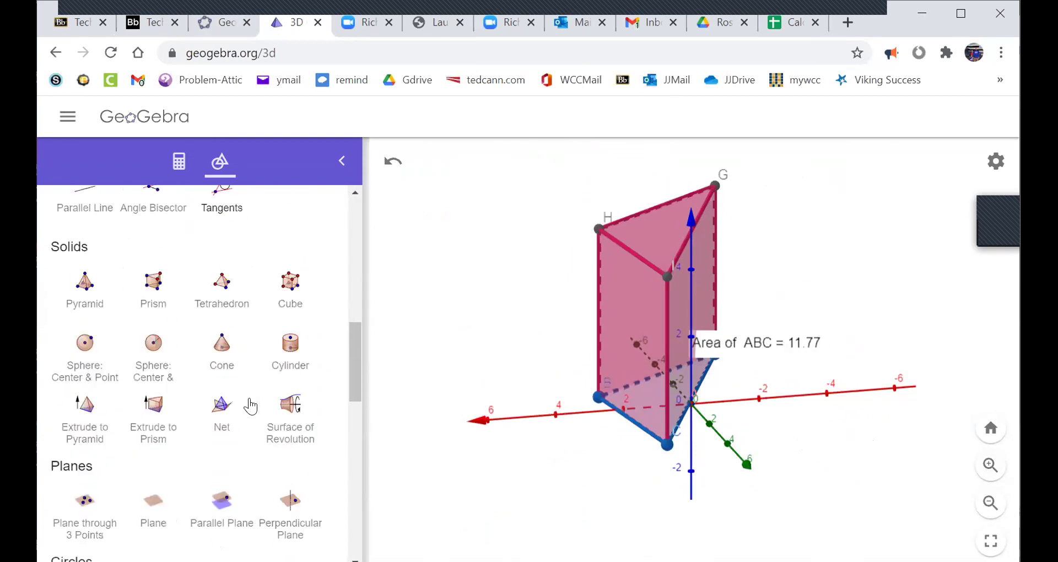
pyautogui.scroll(-12, 252, 406)
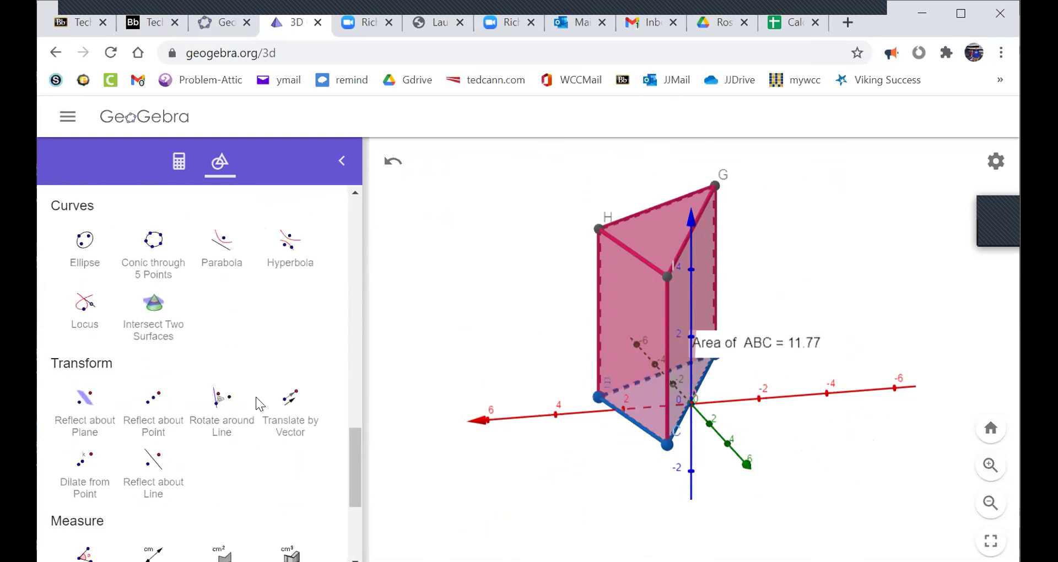
pyautogui.scroll(-2, 257, 405)
pyautogui.click(290, 385)
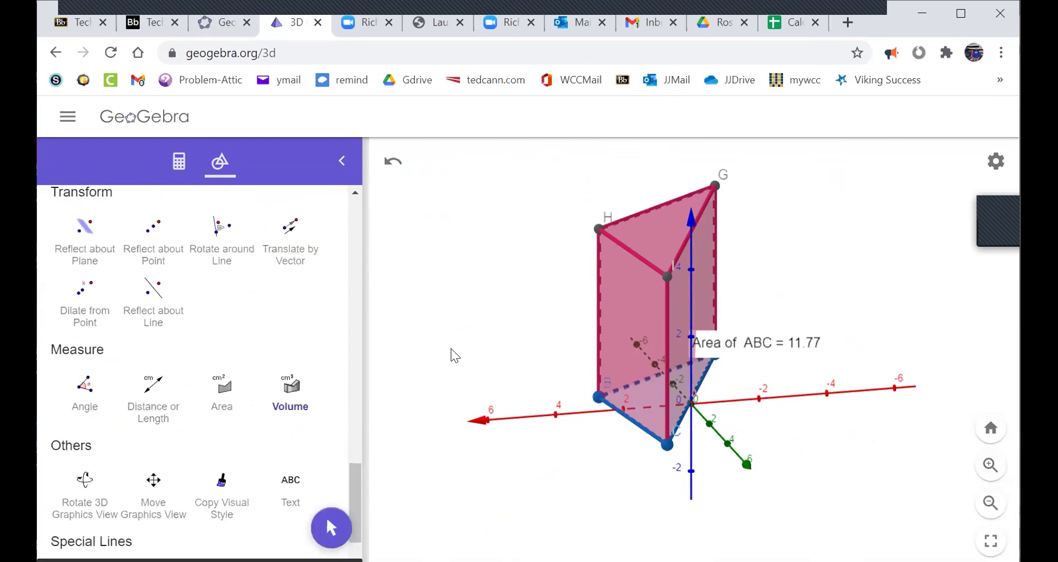
pyautogui.click(637, 299)
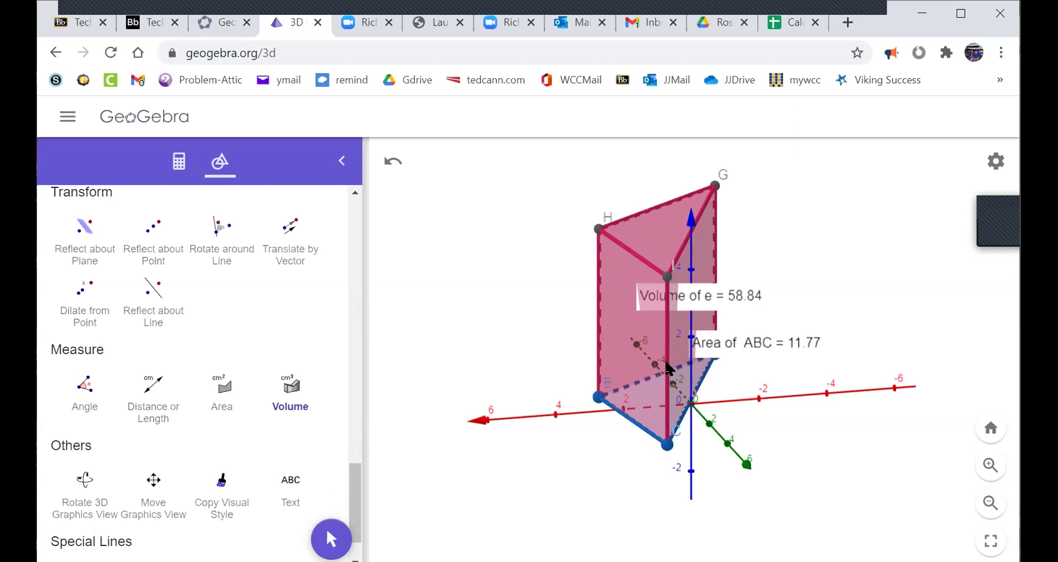
# Move point C across the red axis and back to the front, and place the volume and area labels beside the prism
pyautogui.scroll(10, 132, 320)
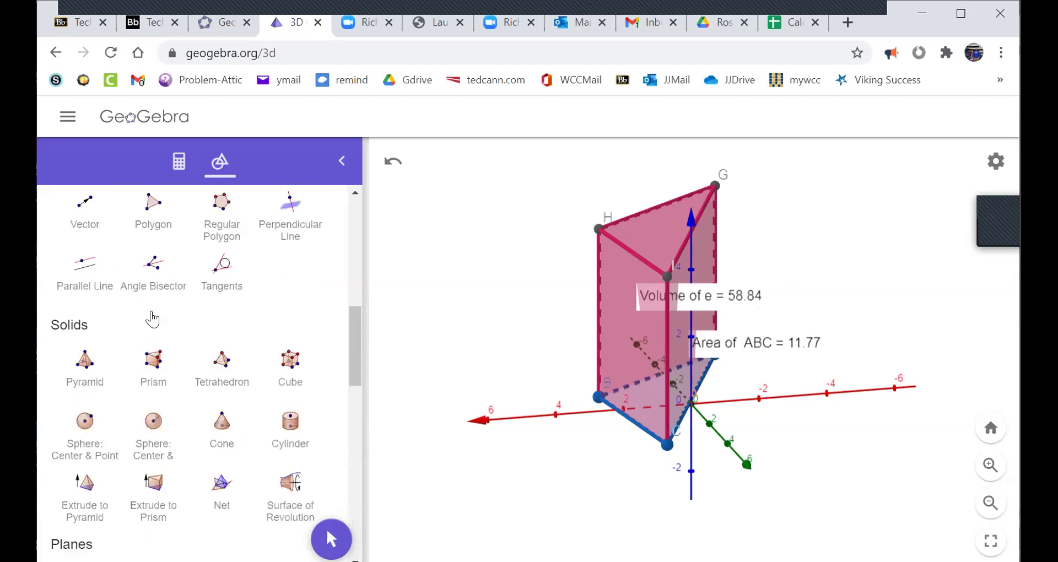
pyautogui.click(77, 249)
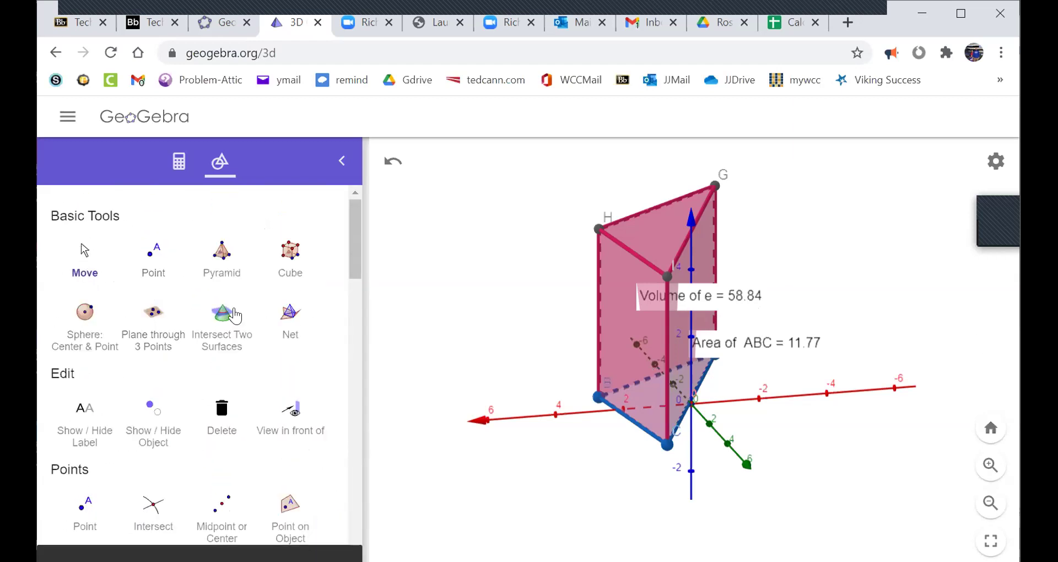
pyautogui.moveTo(683, 455); pyautogui.dragTo(585, 334)
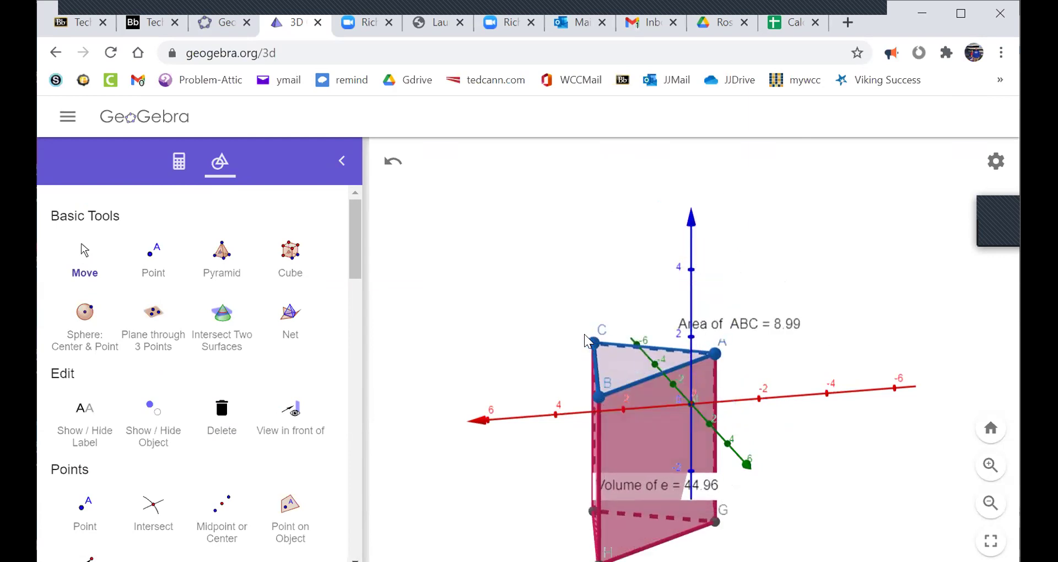
pyautogui.moveTo(585, 334); pyautogui.dragTo(697, 452)
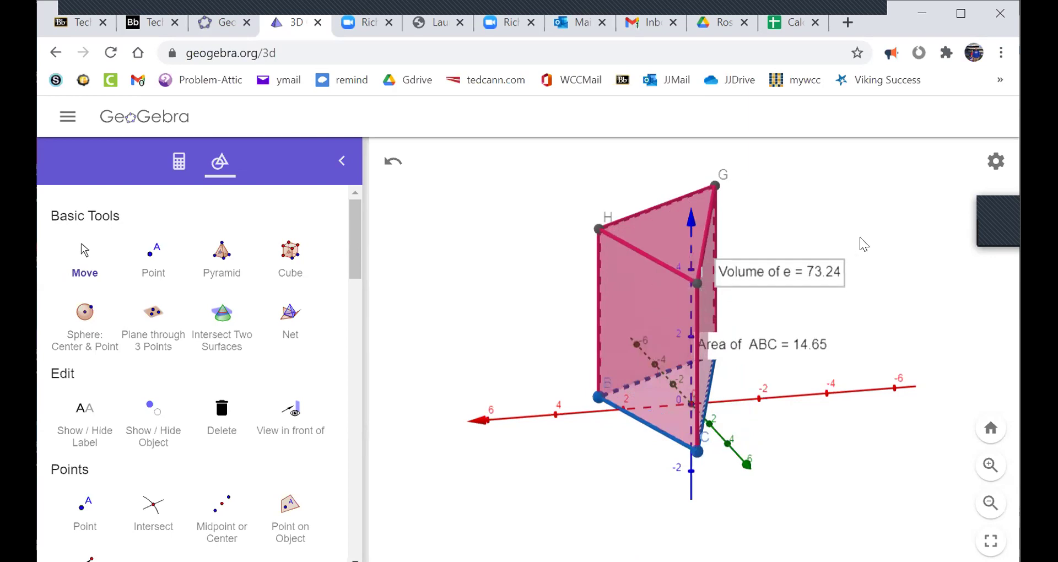
pyautogui.moveTo(770, 345); pyautogui.dragTo(871, 347)
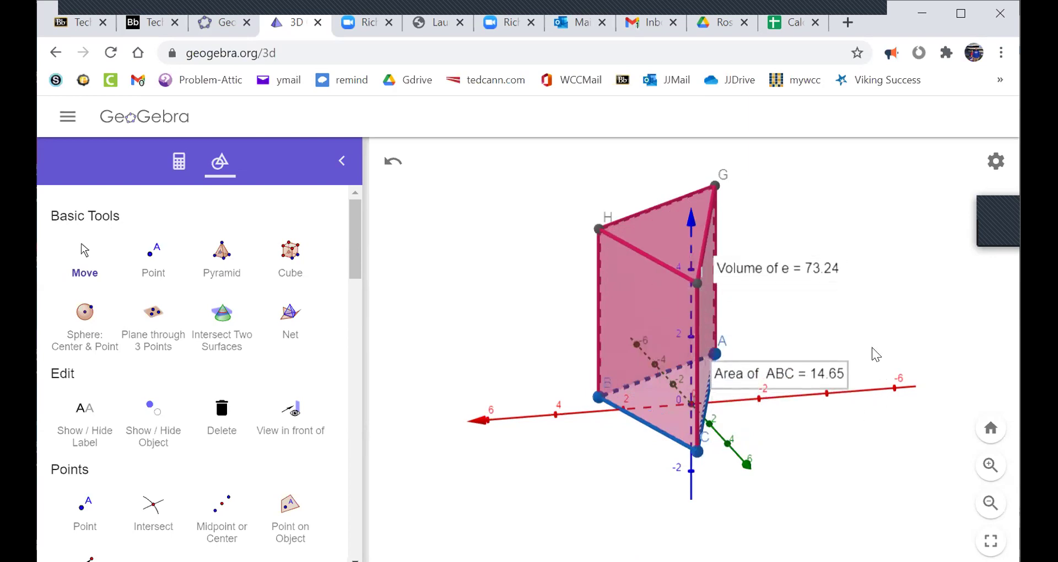
# Reshape the prism's base by moving point B closer to the blue axis and shifting points A and C toward the negative red side
pyautogui.click(693, 448)
pyautogui.moveTo(694, 446)
pyautogui.mouseDown()
pyautogui.moveTo(673, 435)
pyautogui.moveTo(702, 440)
pyautogui.mouseUp()
pyautogui.moveTo(599, 398); pyautogui.dragTo(657, 390)
pyautogui.moveTo(717, 350); pyautogui.dragTo(737, 357)
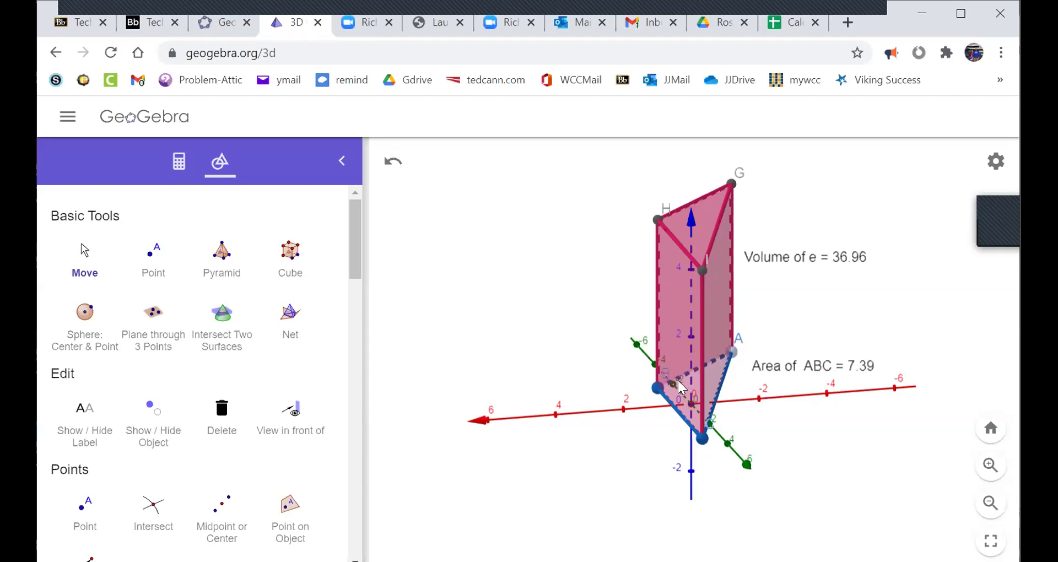
pyautogui.moveTo(703, 438); pyautogui.dragTo(737, 437)
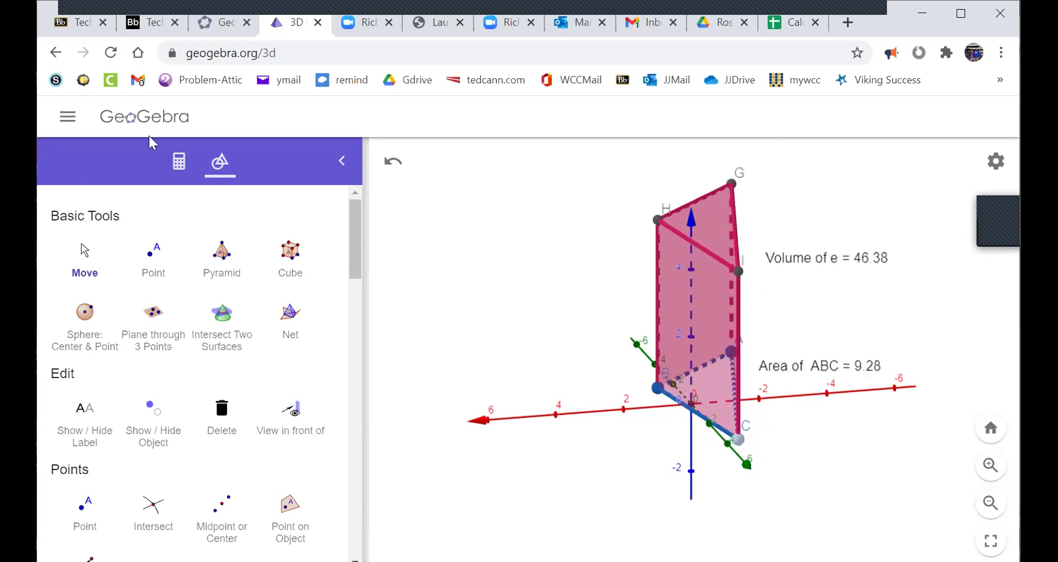
# Save the construction online under a title made of the author's surname followed by "Prism"
pyautogui.click(67, 117)
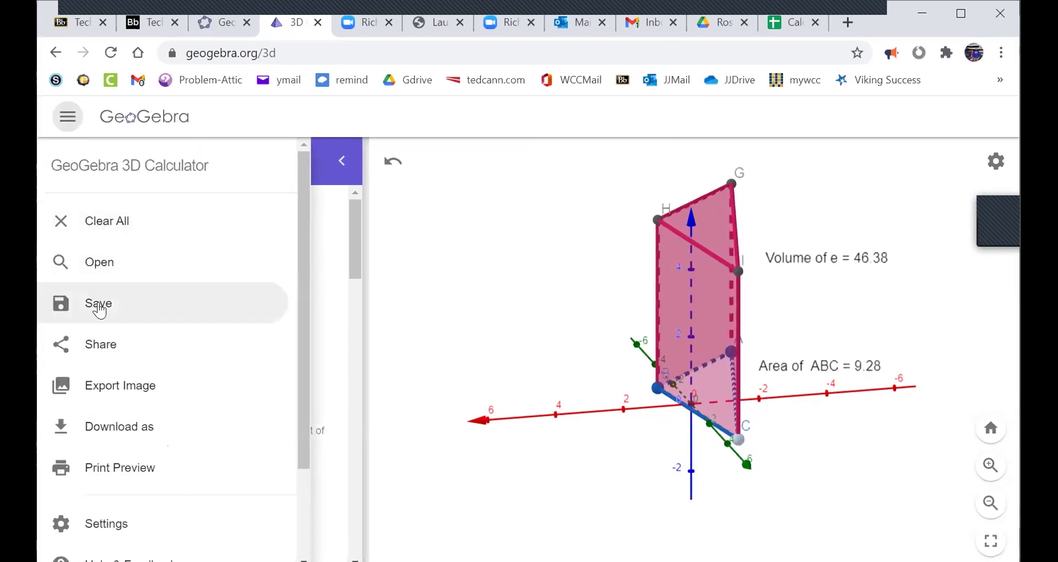
pyautogui.click(100, 304)
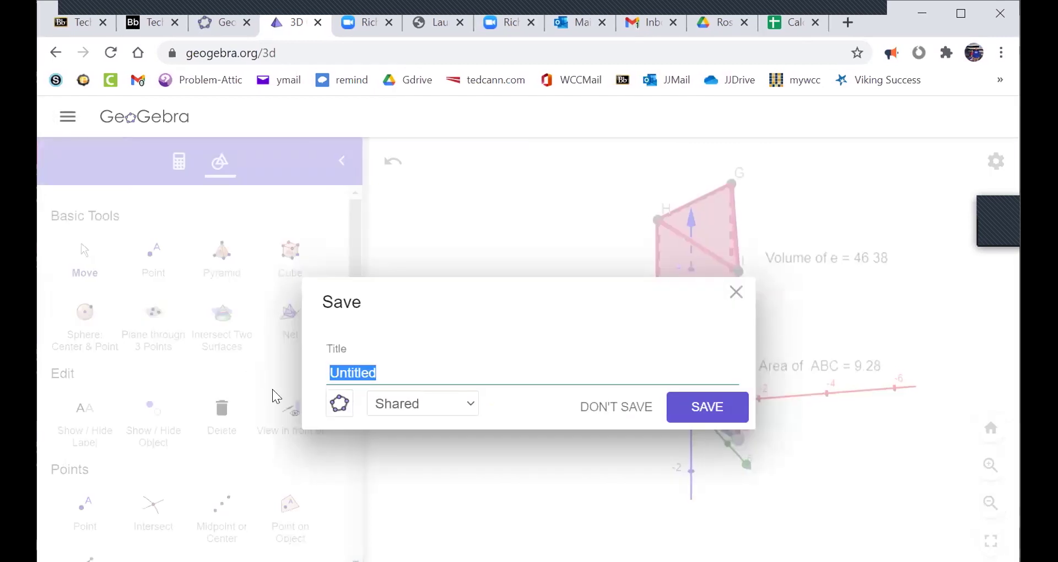
pyautogui.write('Cann Prism')
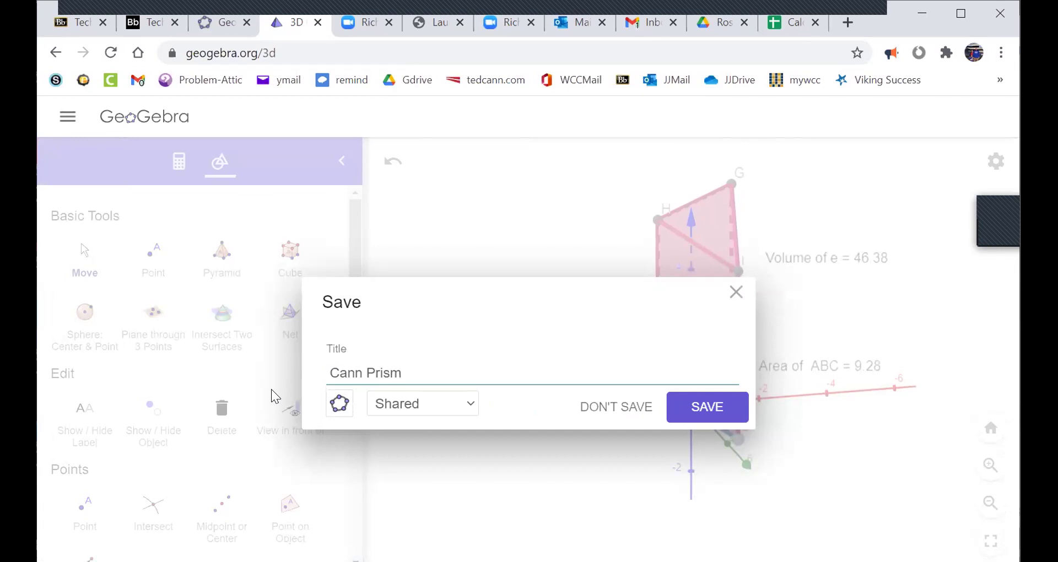
pyautogui.click(688, 405)
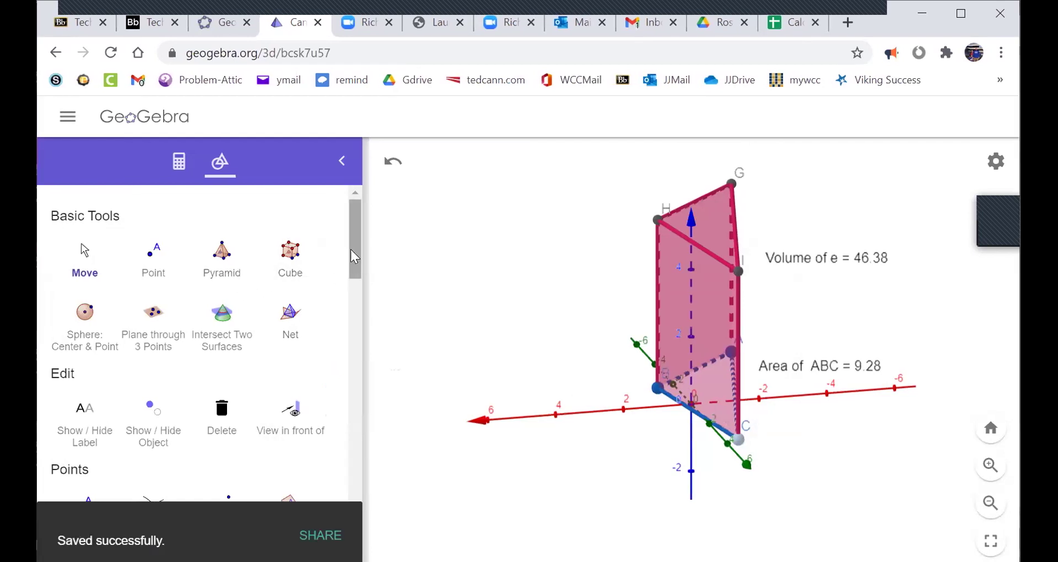
# Switch to the assignment PDF and read item 9 about repeating the process with five points
pyautogui.click(221, 22)
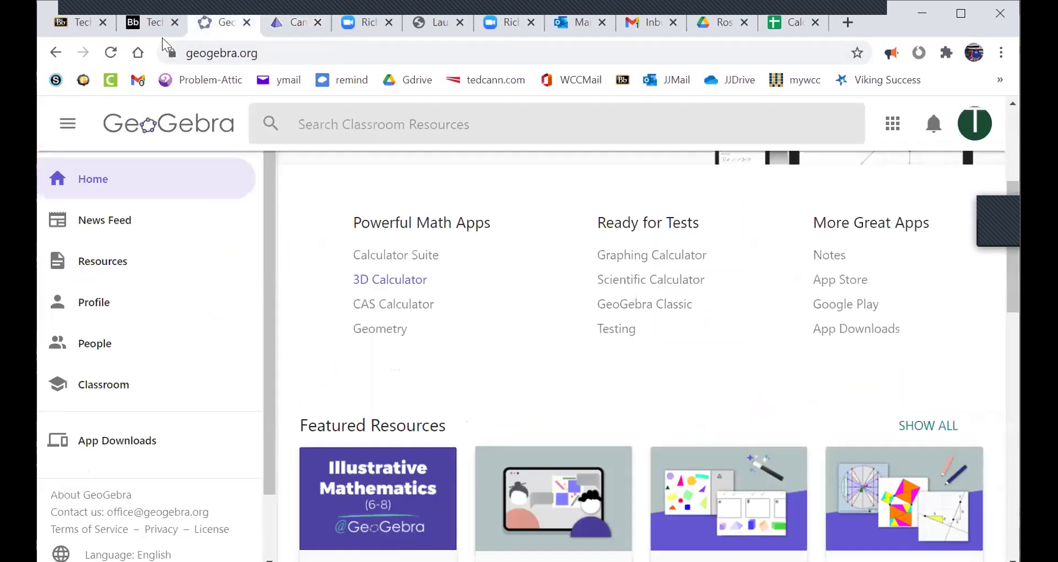
pyautogui.click(144, 23)
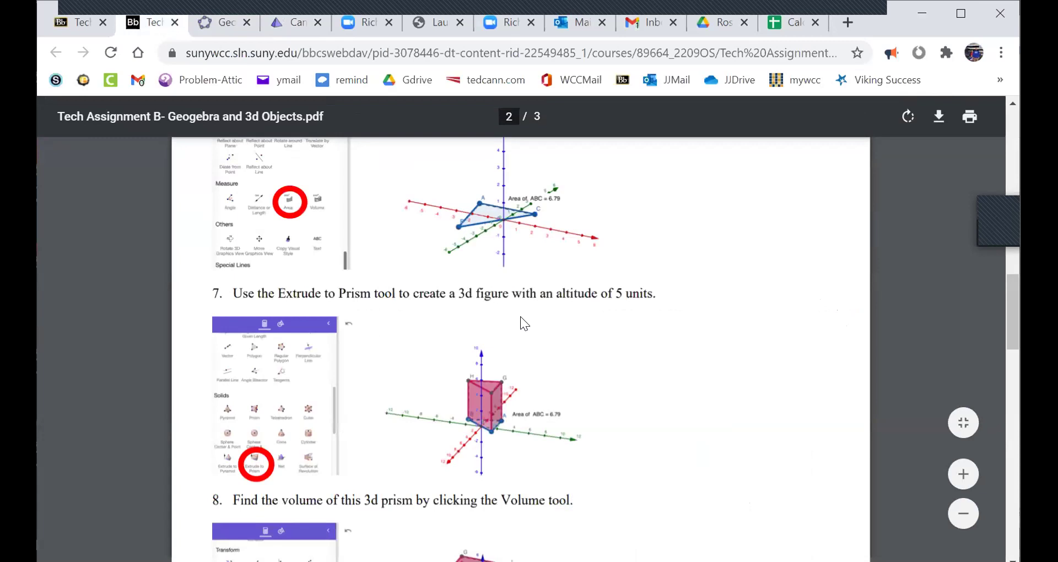
pyautogui.scroll(-9, 578, 220)
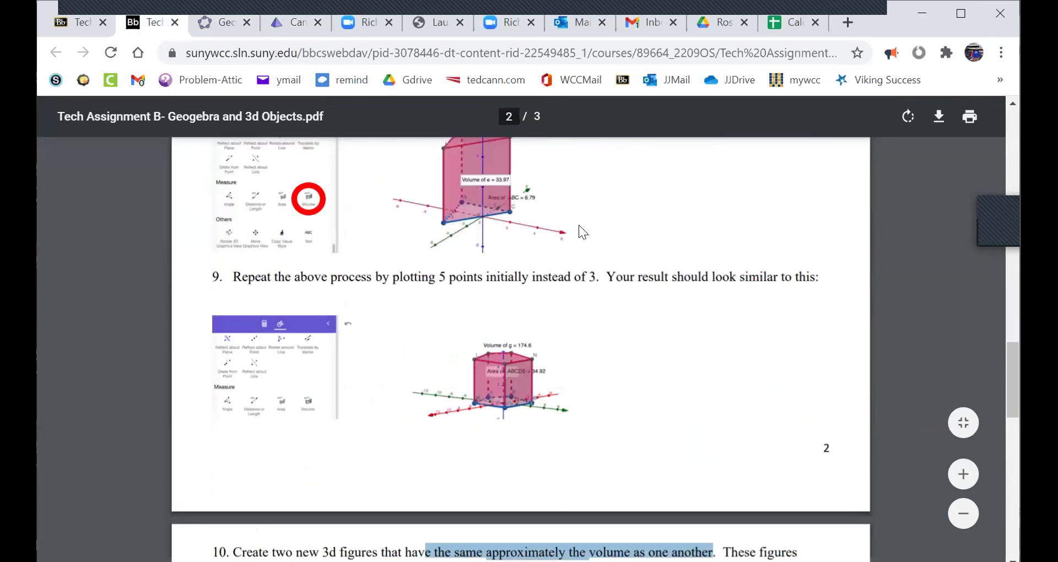
# Switch from the assignment PDF to GeoGebra and plot five points around the positive red axis, away from the triangular prism
pyautogui.scroll(3, 573, 223)
pyautogui.moveTo(438, 277); pyautogui.dragTo(542, 276)
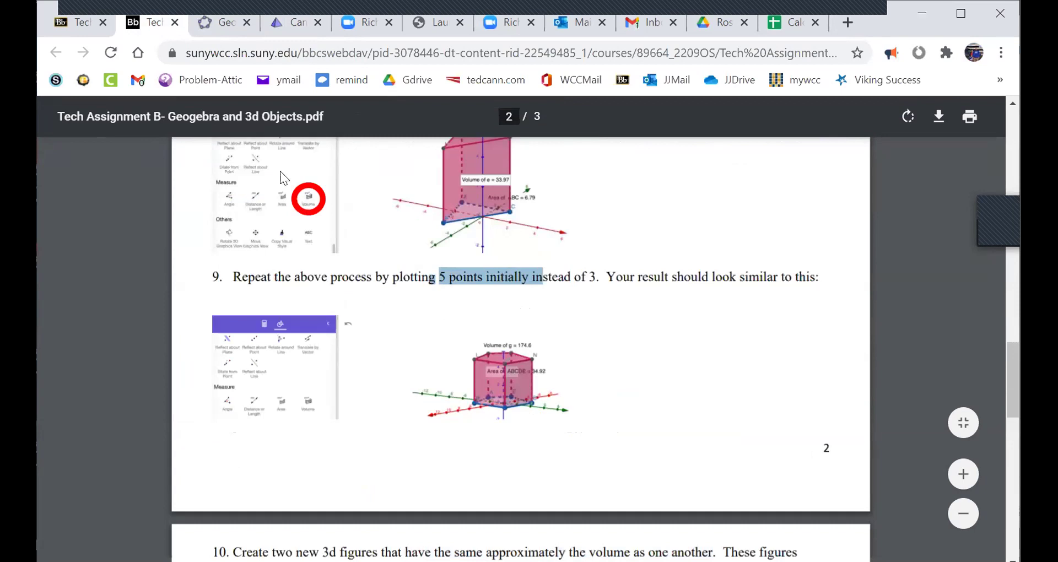
pyautogui.click(293, 23)
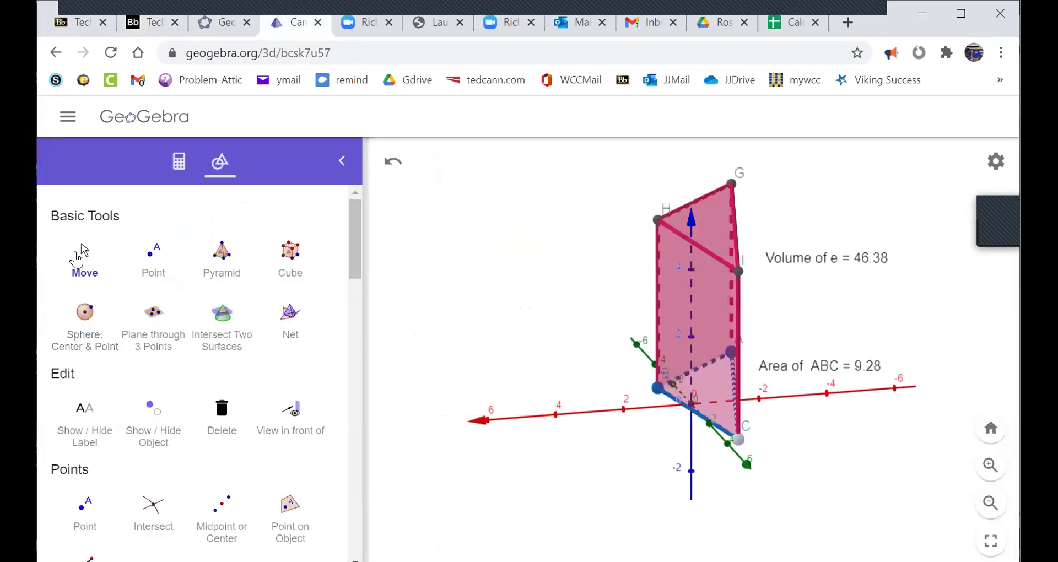
pyautogui.click(155, 258)
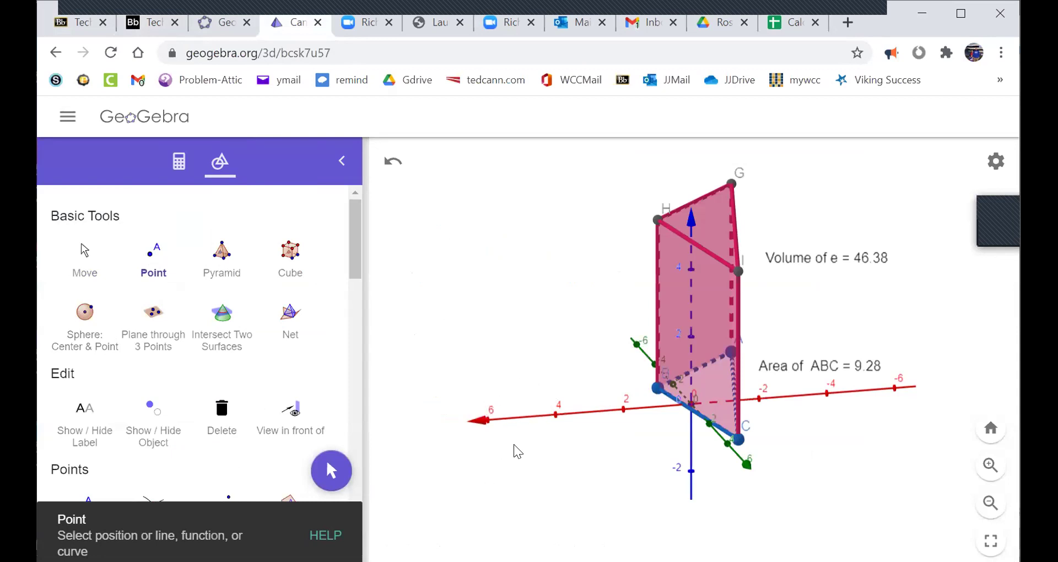
pyautogui.click(517, 375)
pyautogui.click(510, 406)
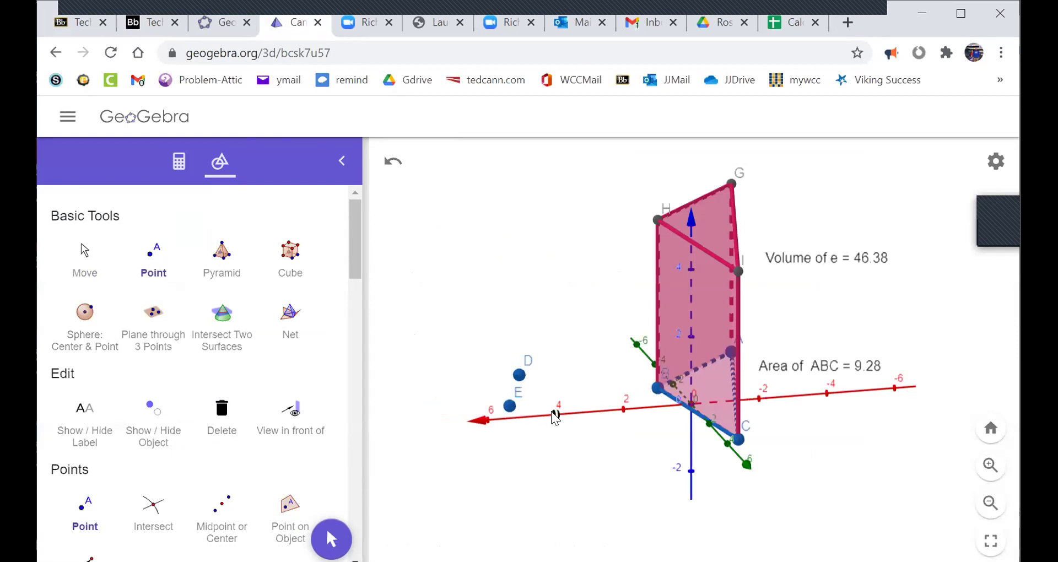
pyautogui.click(559, 445)
pyautogui.click(606, 427)
pyautogui.click(591, 374)
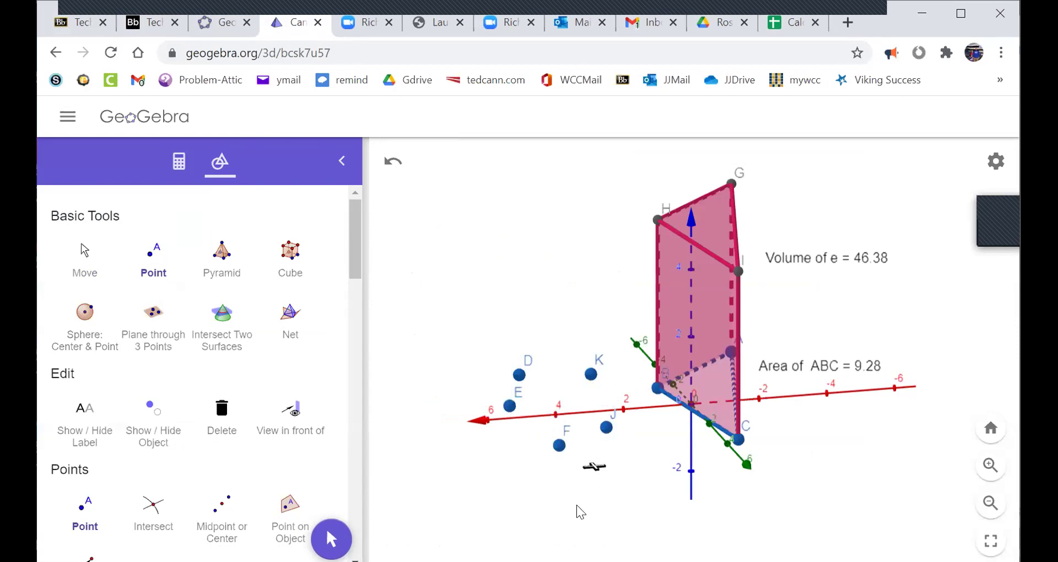
pyautogui.click(85, 255)
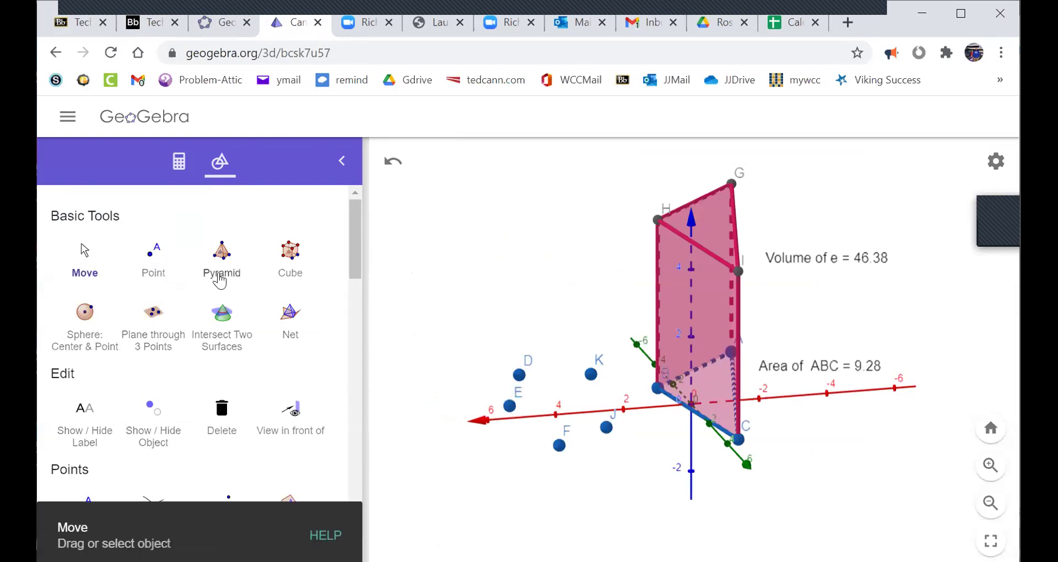
# Draw a polygon through the five new points D, E, F, J and K, closing it at D
pyautogui.scroll(-6, 220, 277)
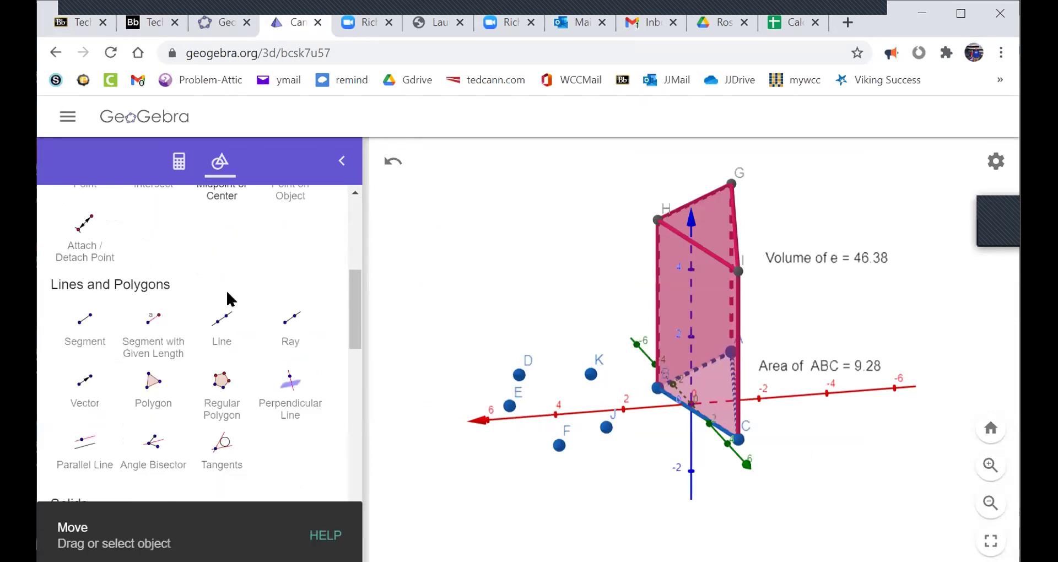
pyautogui.click(163, 383)
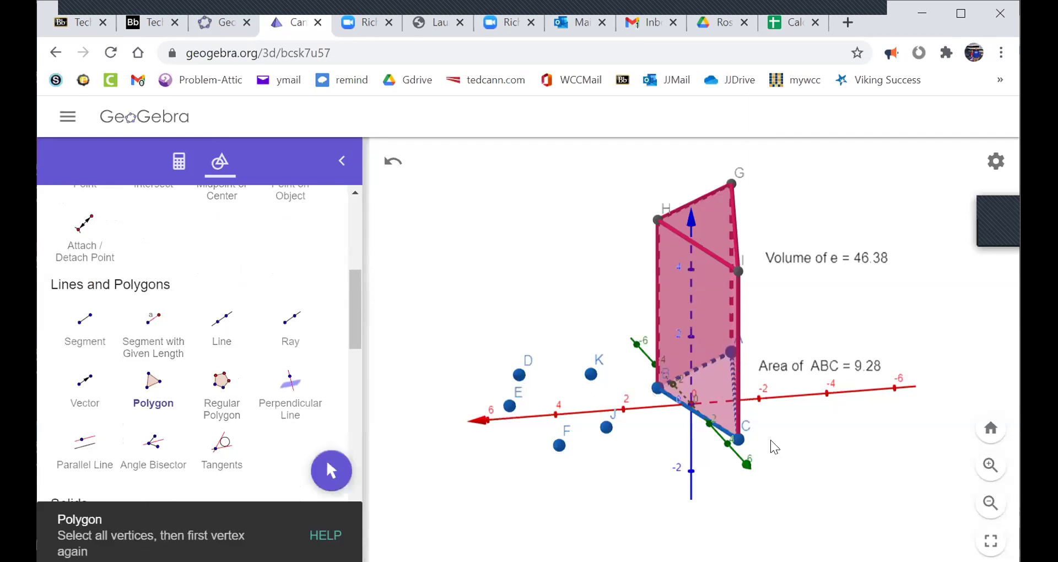
pyautogui.click(518, 379)
pyautogui.click(510, 406)
pyautogui.click(559, 444)
pyautogui.click(606, 428)
pyautogui.click(591, 375)
pyautogui.click(518, 376)
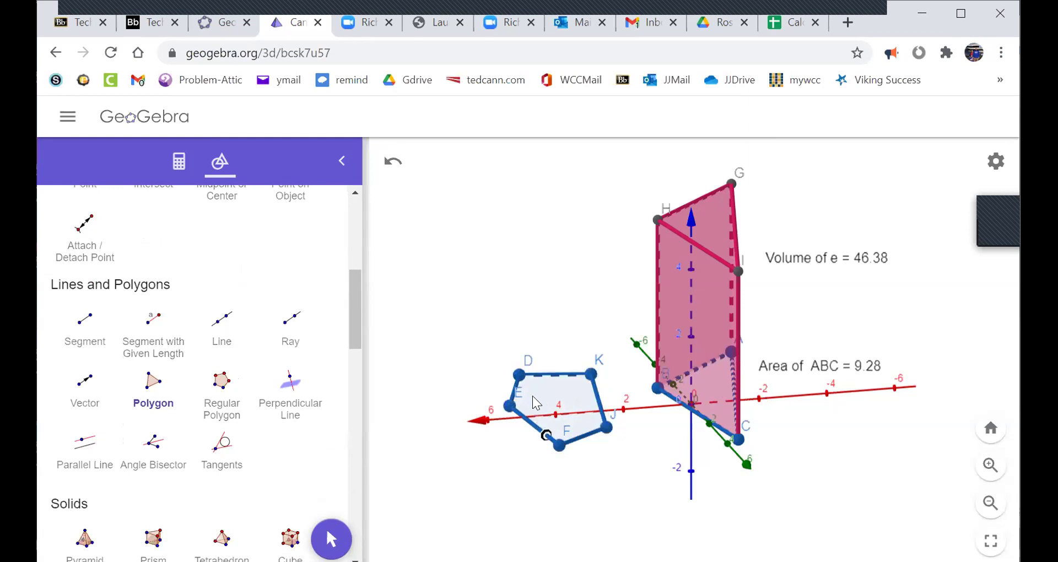
pyautogui.scroll(6, 142, 332)
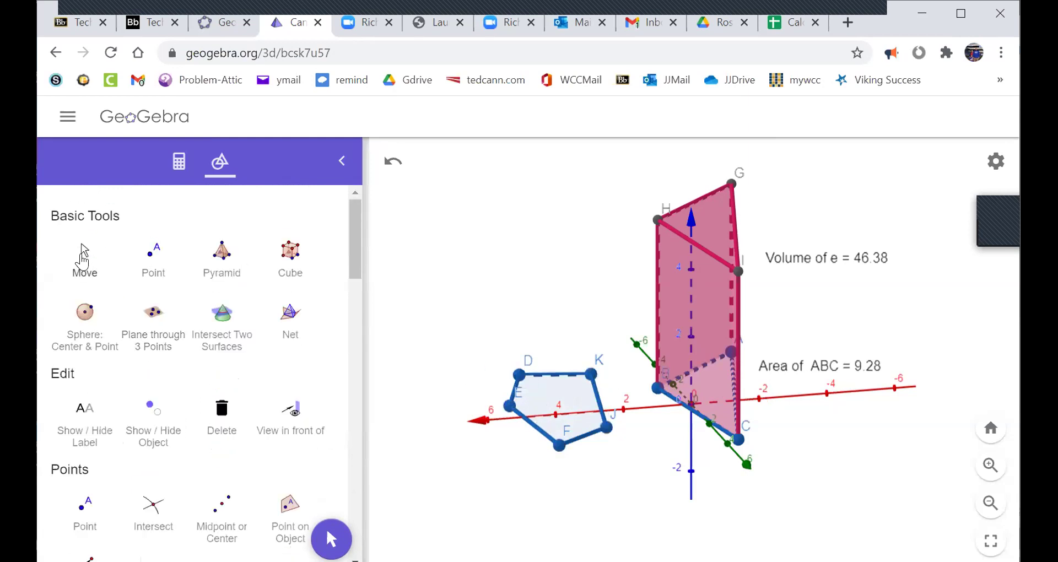
pyautogui.click(83, 259)
# Measure the area of pentagon DEFJK and place the area label below the pentagon
pyautogui.scroll(-8, 245, 295)
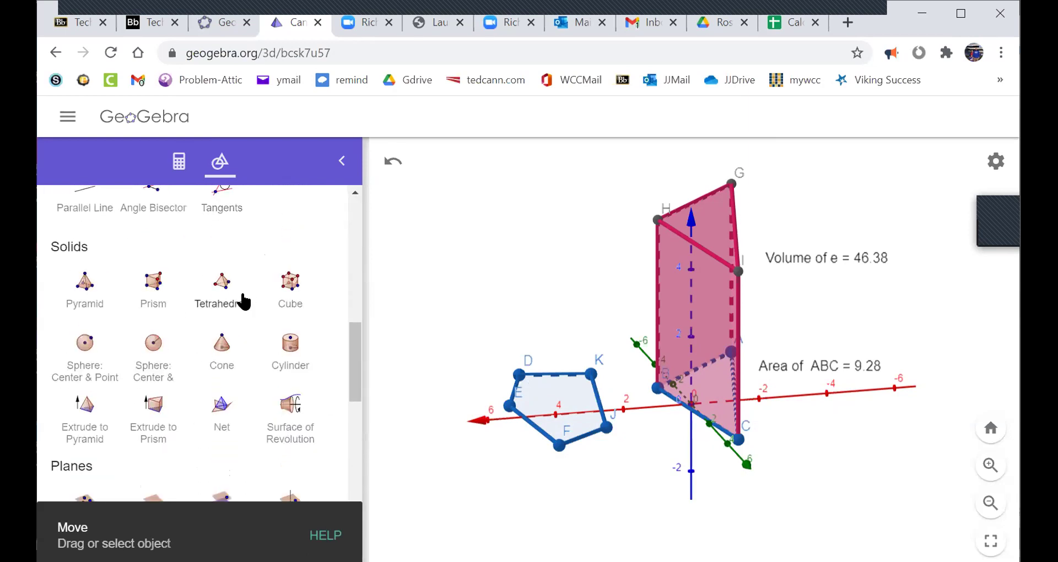
pyautogui.scroll(-10, 241, 297)
pyautogui.click(223, 326)
pyautogui.click(556, 399)
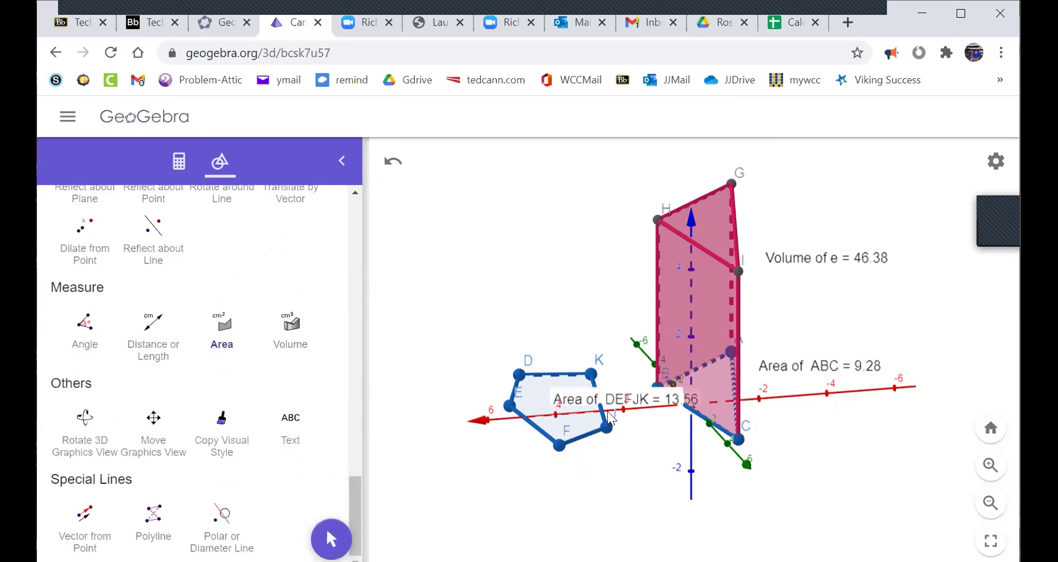
pyautogui.scroll(20, 132, 246)
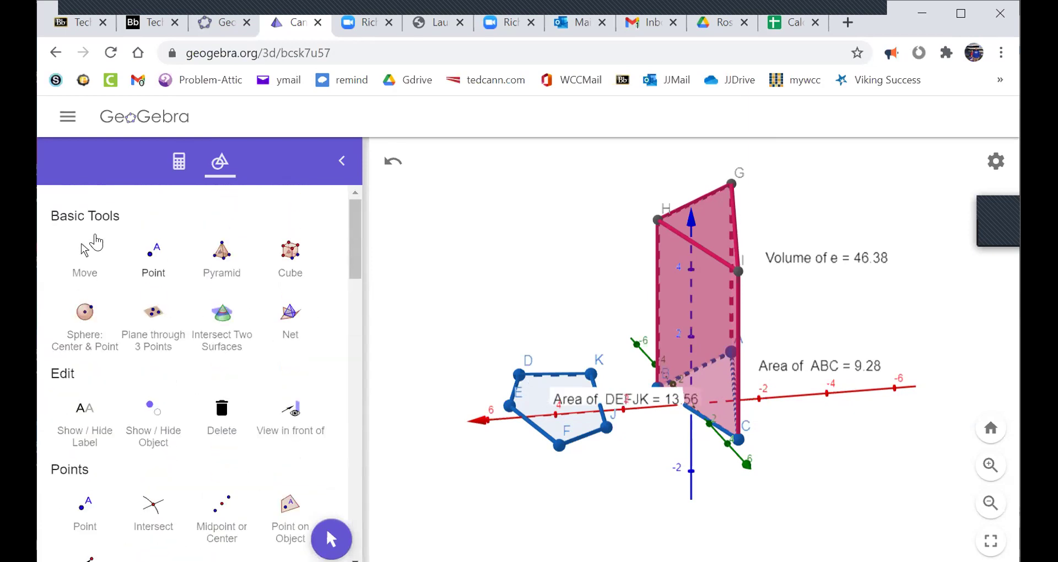
pyautogui.click(84, 256)
pyautogui.moveTo(639, 406); pyautogui.dragTo(500, 487)
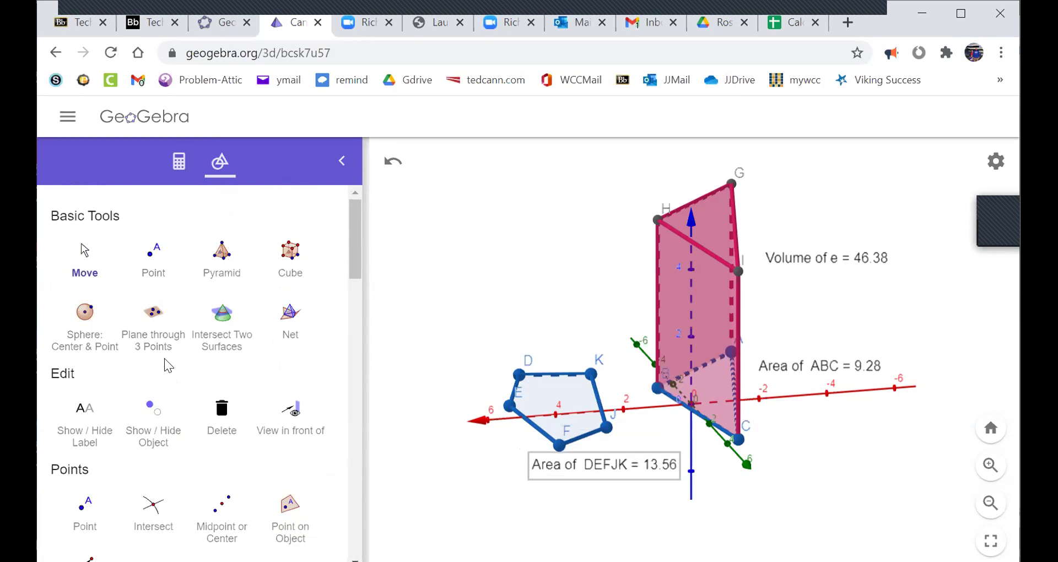
# Extrude pentagon DEFJK to a prism with an altitude of 5
pyautogui.scroll(-10, 203, 324)
pyautogui.scroll(-6, 243, 363)
pyautogui.scroll(3, 243, 371)
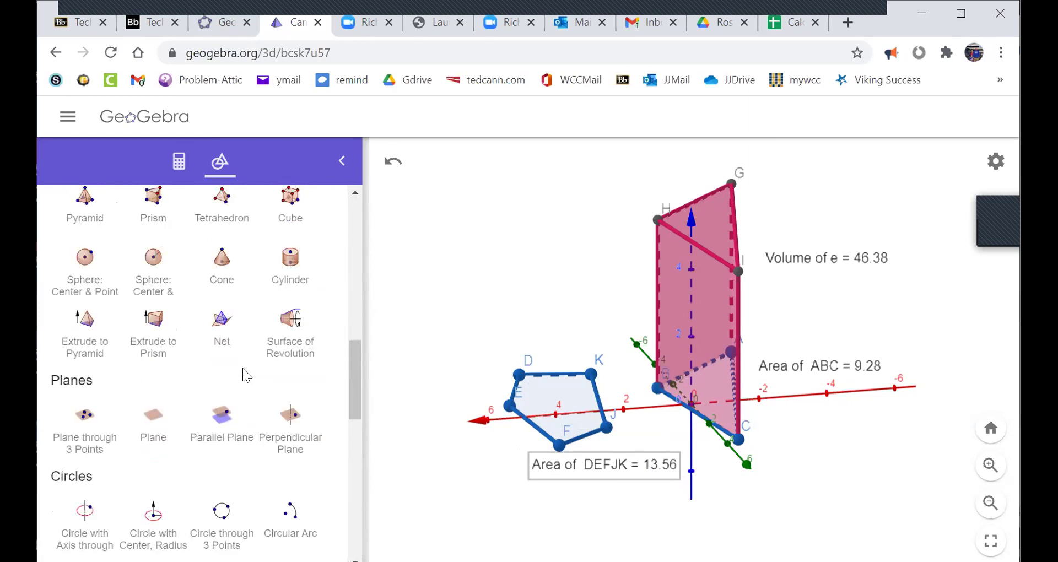
pyautogui.scroll(3, 243, 368)
pyautogui.scroll(-3, 241, 371)
pyautogui.click(143, 334)
pyautogui.click(558, 401)
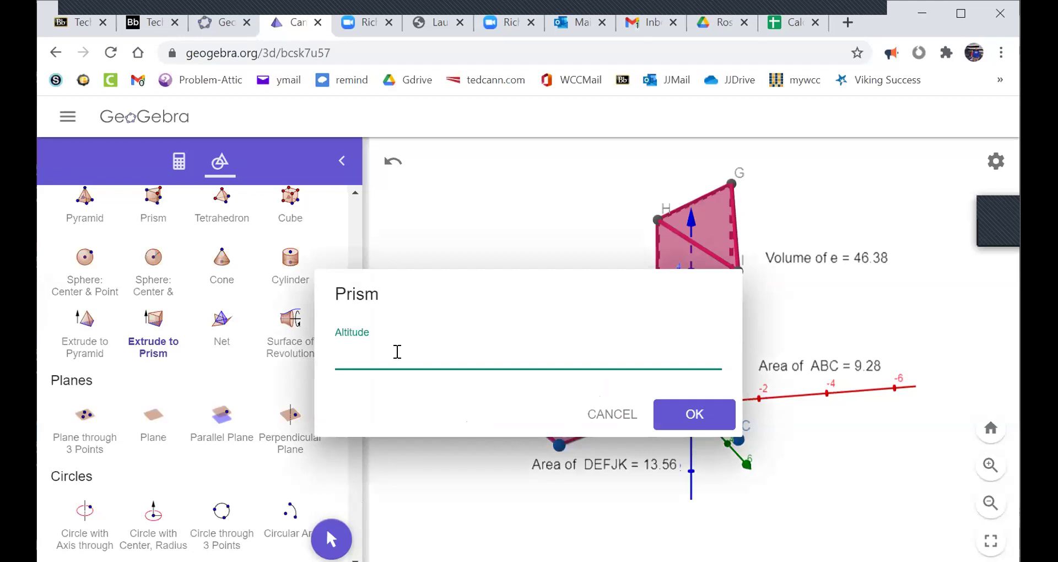
pyautogui.write('5')
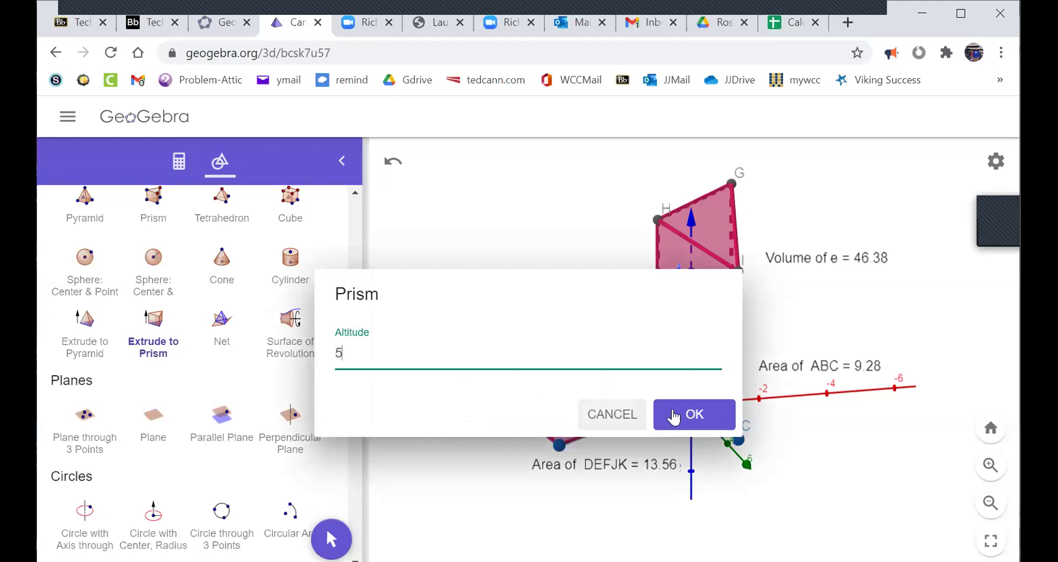
pyautogui.click(677, 416)
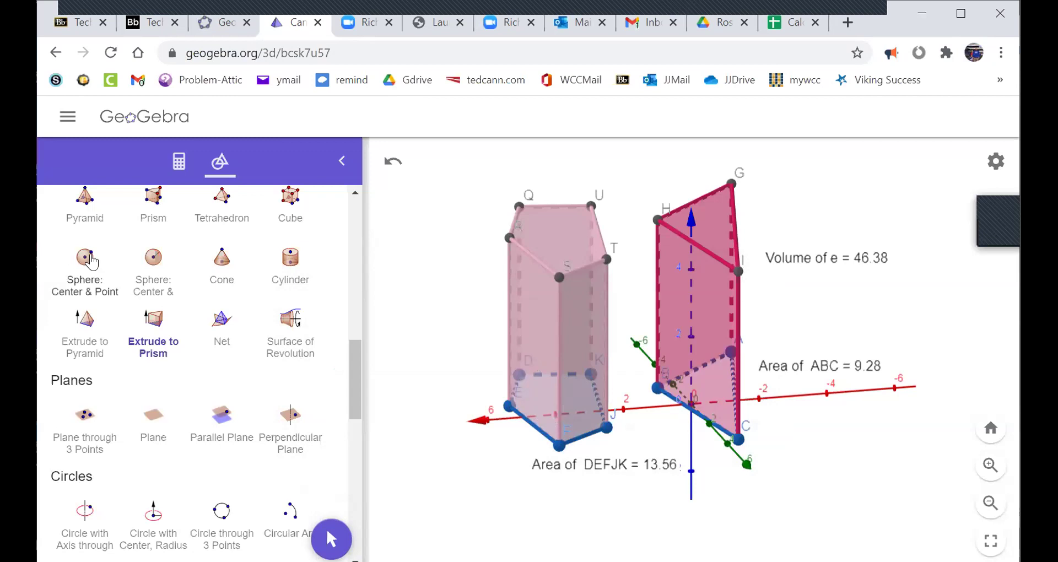
# Reshape the pentagonal prism's base by moving point E outward toward positive red, F back toward the red axis, and K slightly forward
pyautogui.scroll(10, 88, 256)
pyautogui.click(110, 263)
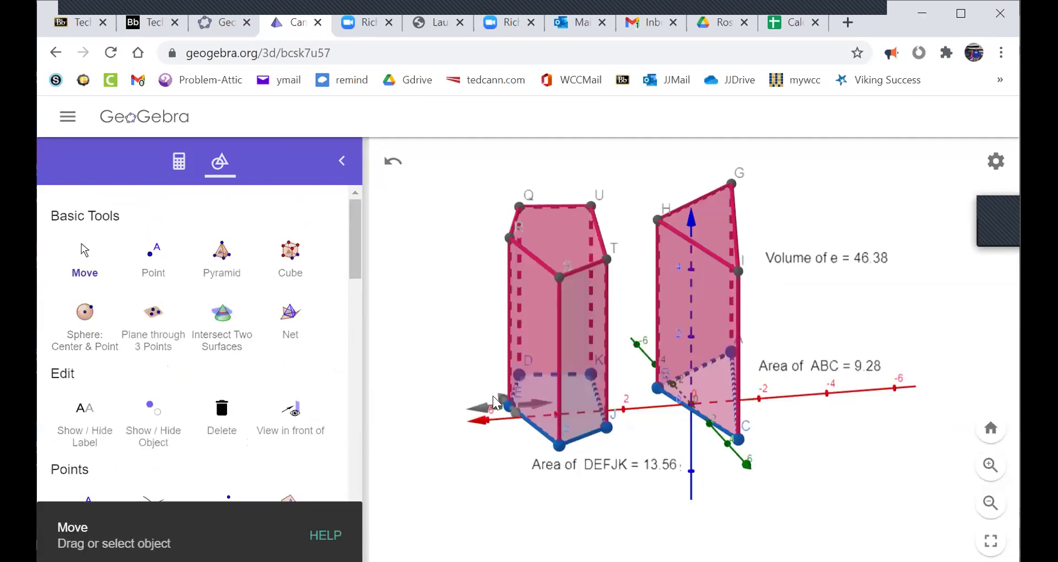
pyautogui.moveTo(503, 403); pyautogui.dragTo(435, 406)
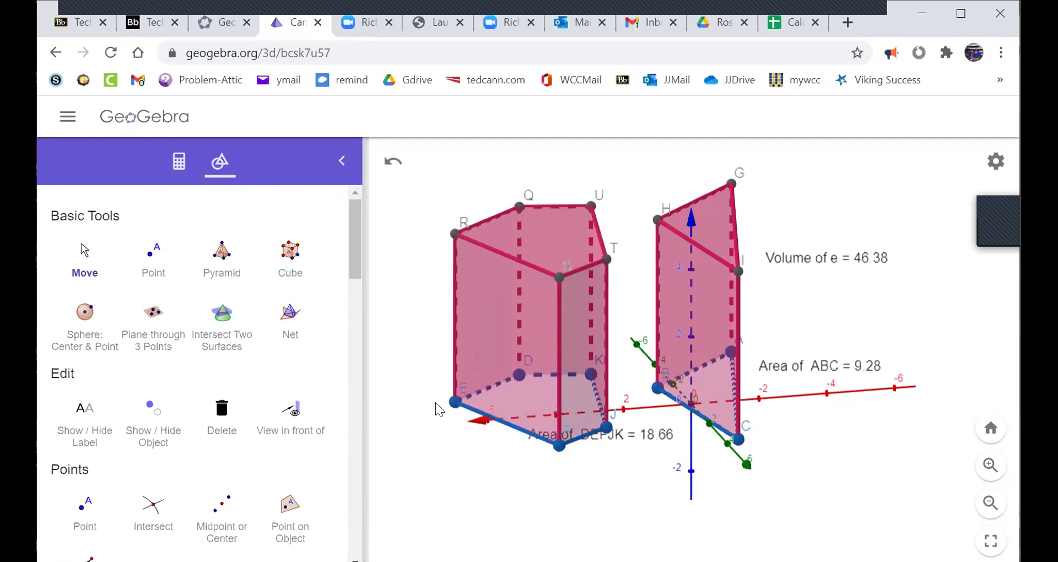
pyautogui.moveTo(548, 437); pyautogui.dragTo(543, 402)
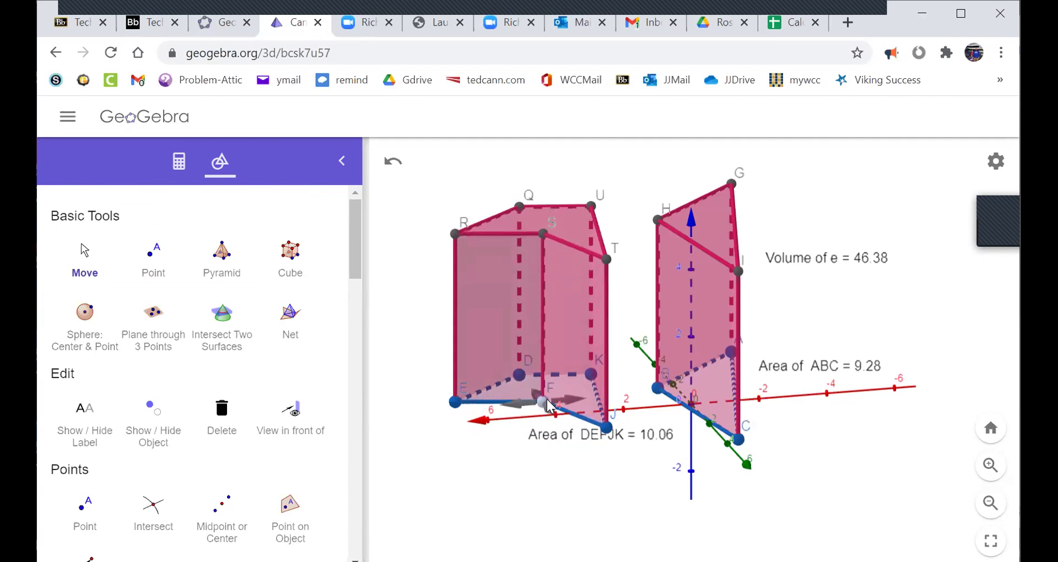
pyautogui.moveTo(585, 374)
pyautogui.mouseDown()
pyautogui.moveTo(576, 380)
pyautogui.moveTo(585, 377)
pyautogui.moveTo(568, 350)
pyautogui.moveTo(562, 361)
pyautogui.moveTo(569, 343)
pyautogui.moveTo(568, 394)
pyautogui.moveTo(585, 384)
pyautogui.mouseUp()
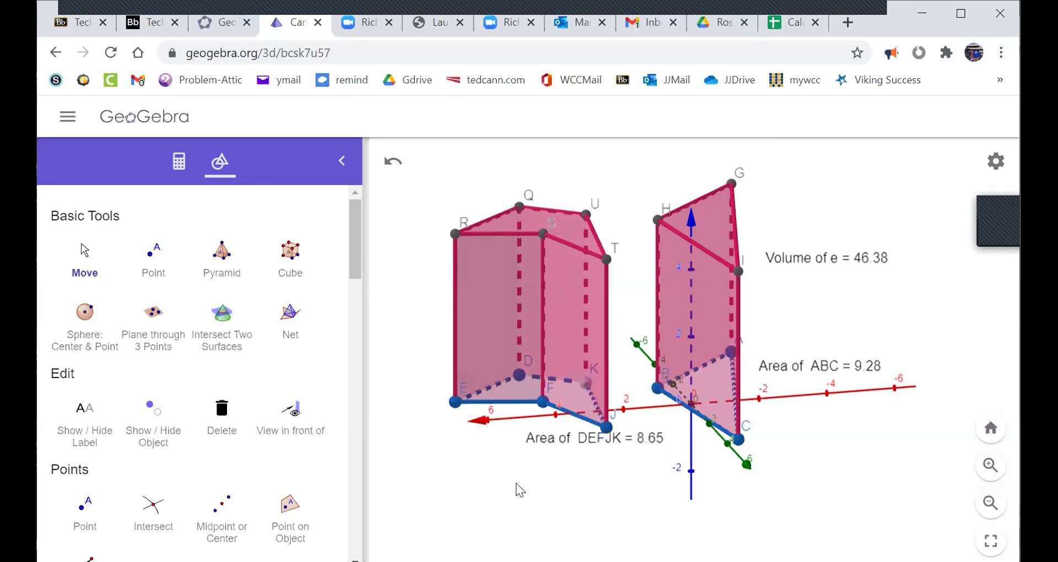
# Measure the volume of the pentagonal prism
pyautogui.scroll(-10, 188, 330)
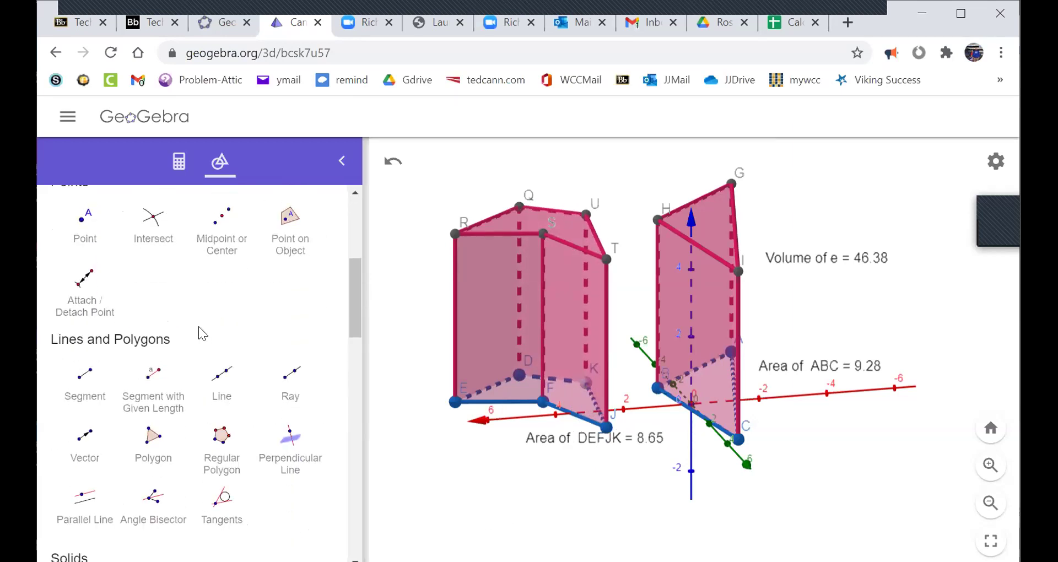
pyautogui.scroll(-3, 237, 392)
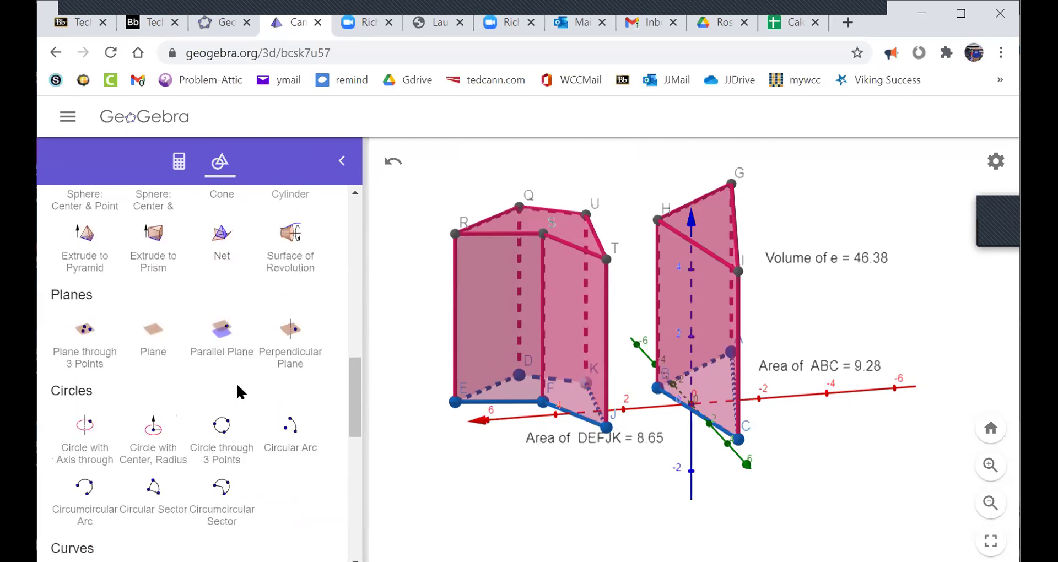
pyautogui.scroll(2, 231, 388)
pyautogui.scroll(-10, 221, 380)
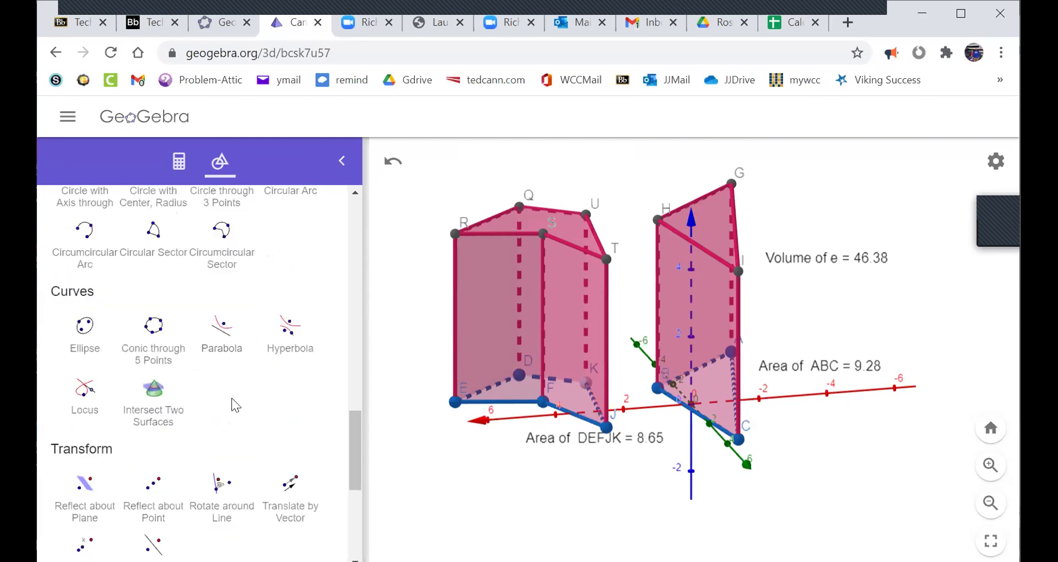
pyautogui.click(321, 406)
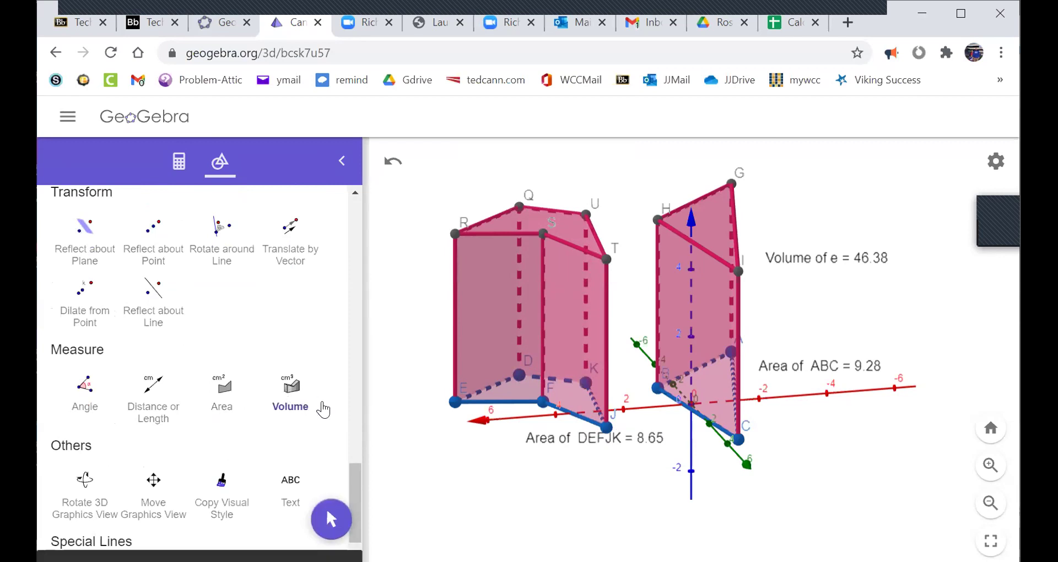
pyautogui.click(504, 413)
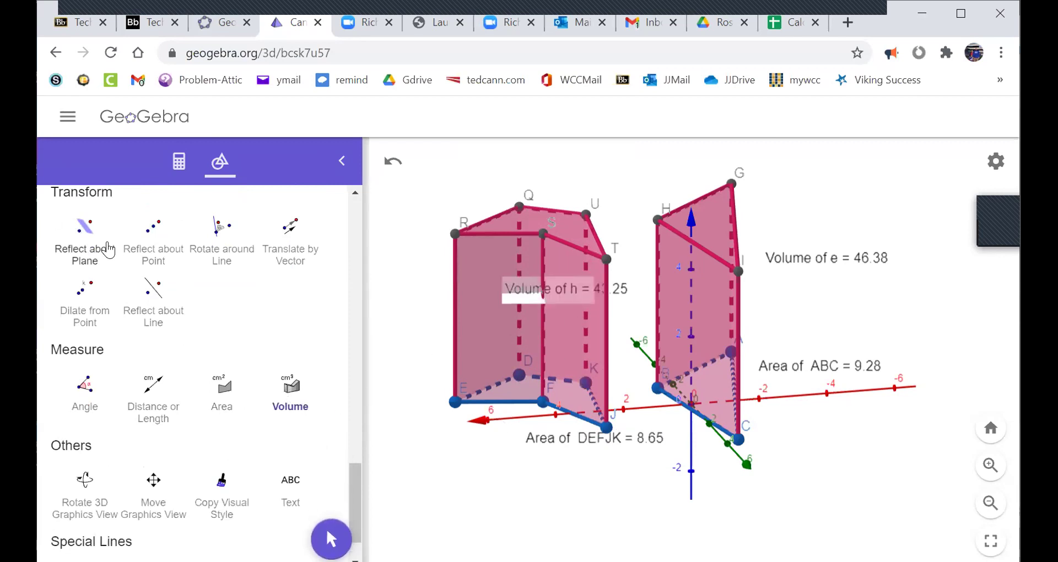
# Move the volume label onto the pentagonal prism's lower front and shift its area label slightly below the base
pyautogui.scroll(15, 99, 246)
pyautogui.scroll(3, 94, 248)
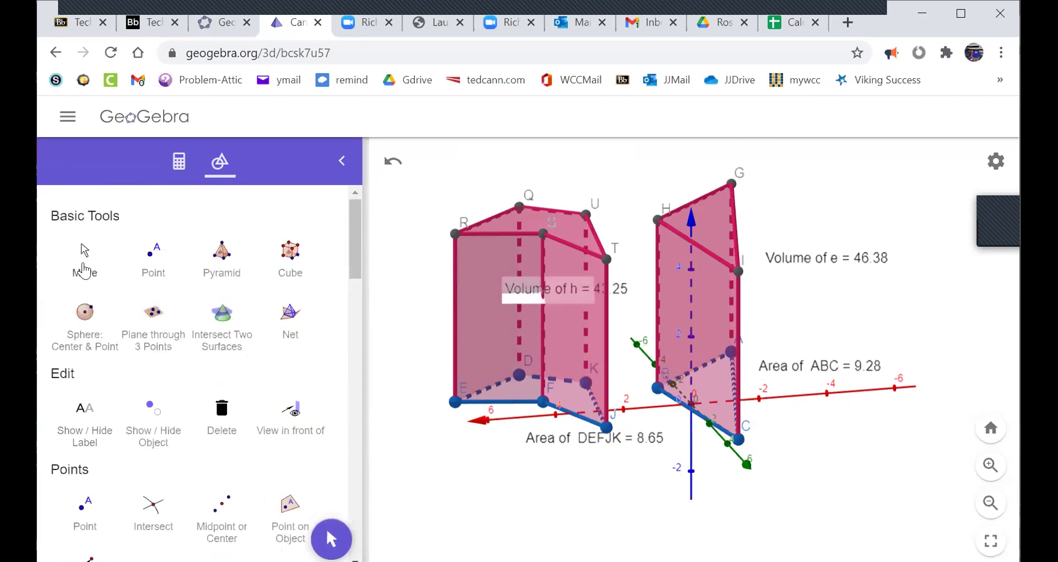
pyautogui.click(84, 254)
pyautogui.moveTo(526, 296); pyautogui.dragTo(475, 350)
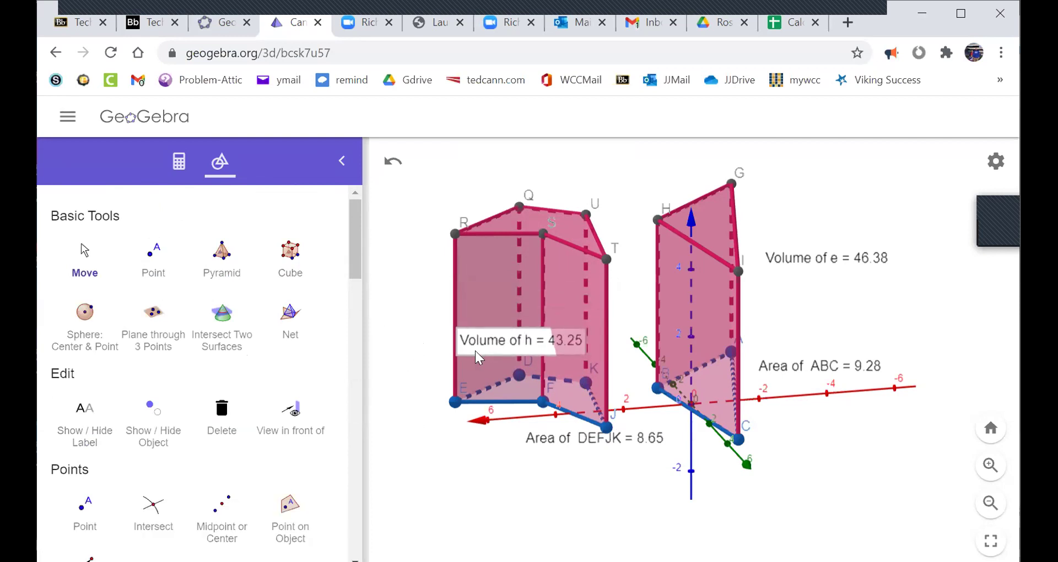
pyautogui.click(566, 444)
pyautogui.moveTo(567, 441); pyautogui.dragTo(487, 512)
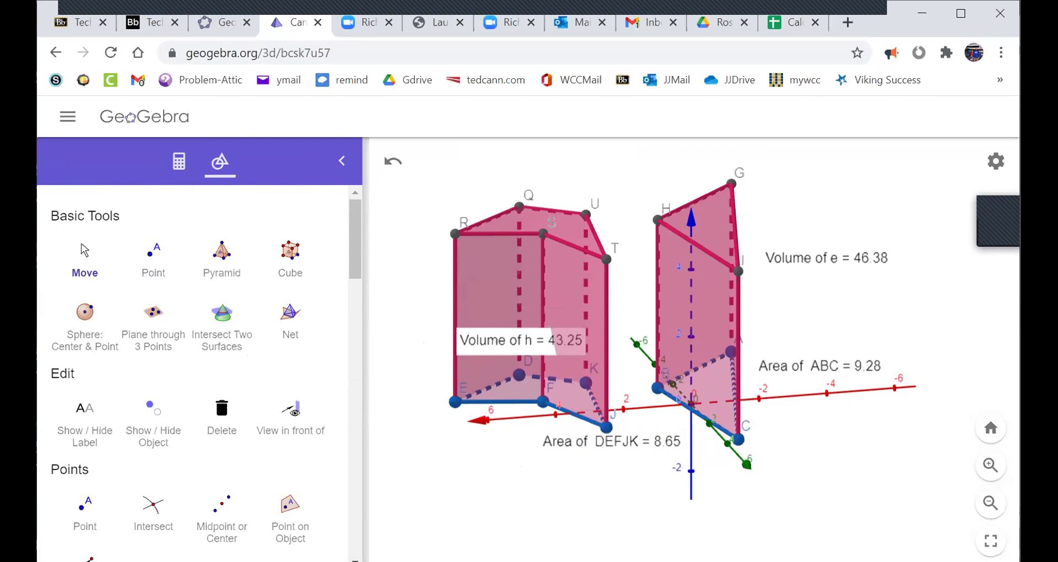
# Save the updated construction with both prisms online
pyautogui.click(67, 117)
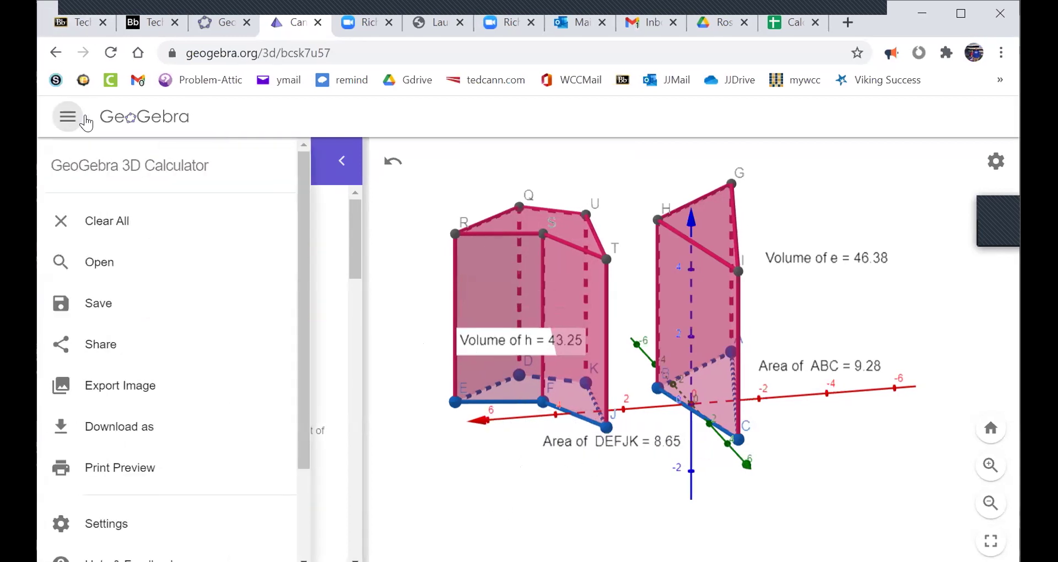
pyautogui.click(125, 314)
pyautogui.click(702, 408)
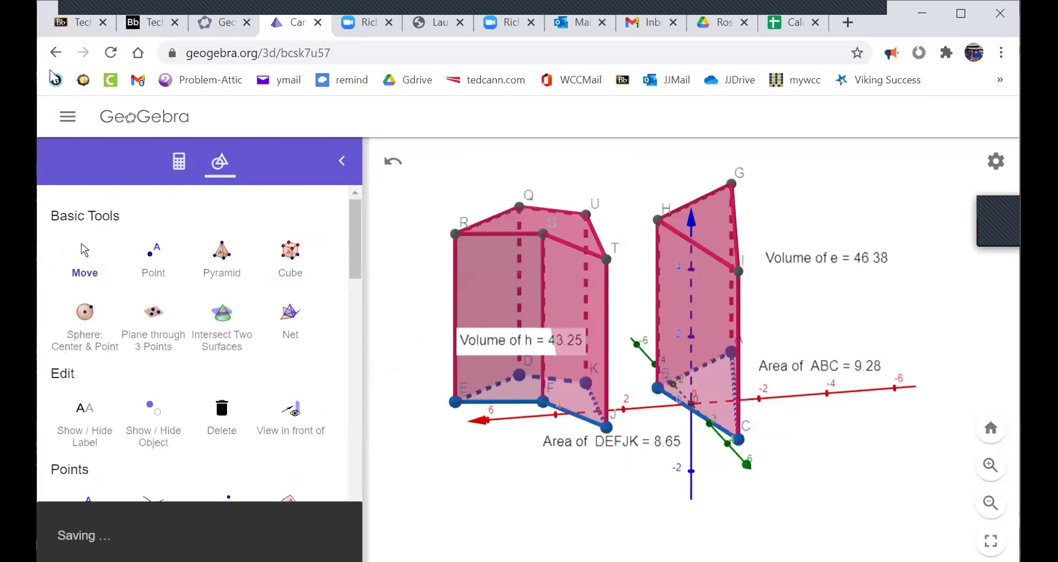
# Switch to the assignment PDF and read item 10 about creating two 3D figures with approximately equal volumes and different base polygons
pyautogui.click(148, 22)
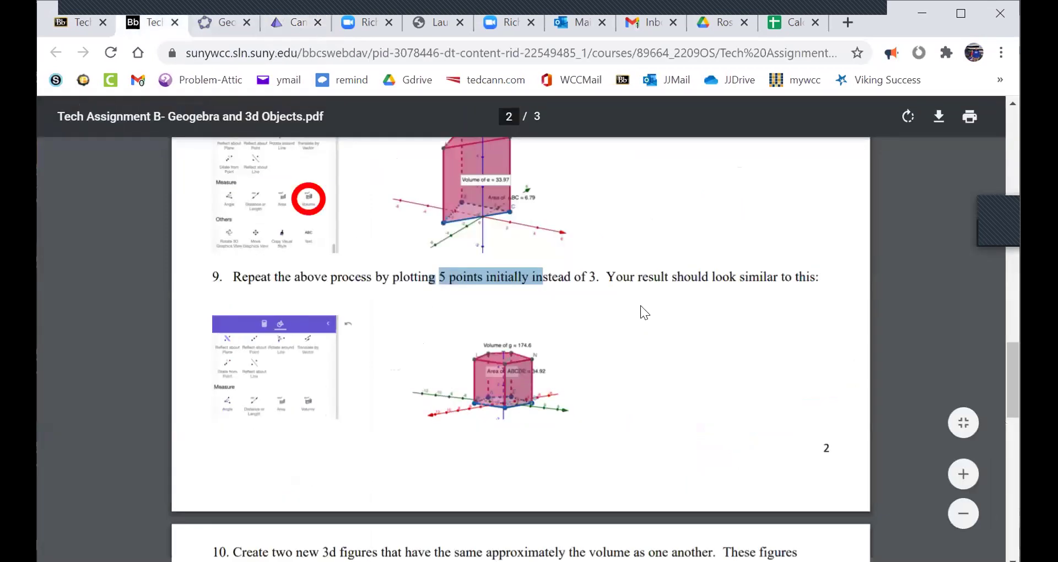
pyautogui.click(697, 371)
pyautogui.scroll(-2, 697, 366)
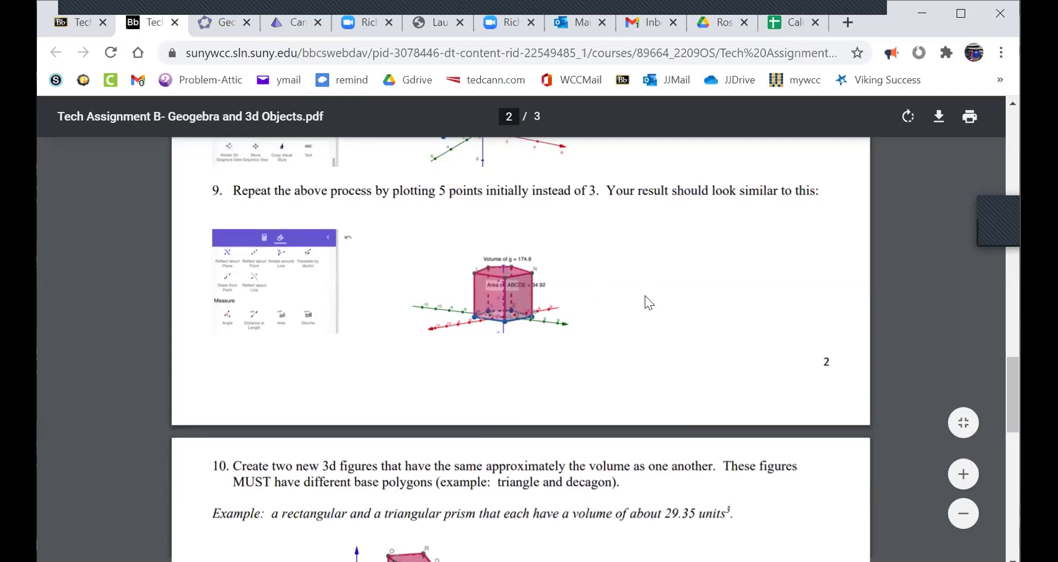
pyautogui.scroll(-3, 645, 296)
pyautogui.moveTo(312, 296); pyautogui.dragTo(648, 296)
pyautogui.click(650, 320)
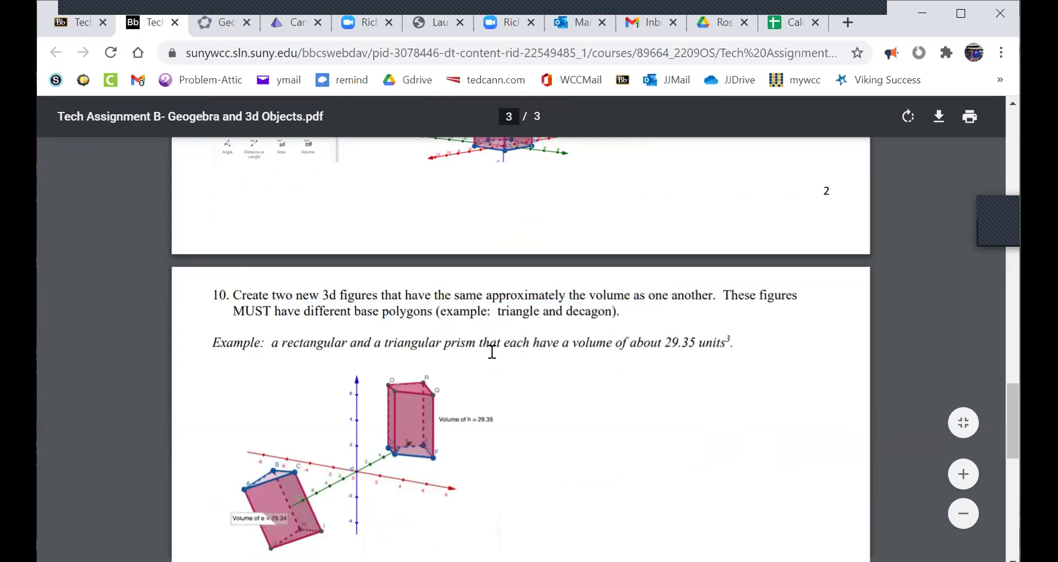
# Switch back to the GeoGebra construction, examine both prisms from several angles, and recheck the equal-volume task in the assignment PDF
pyautogui.click(287, 24)
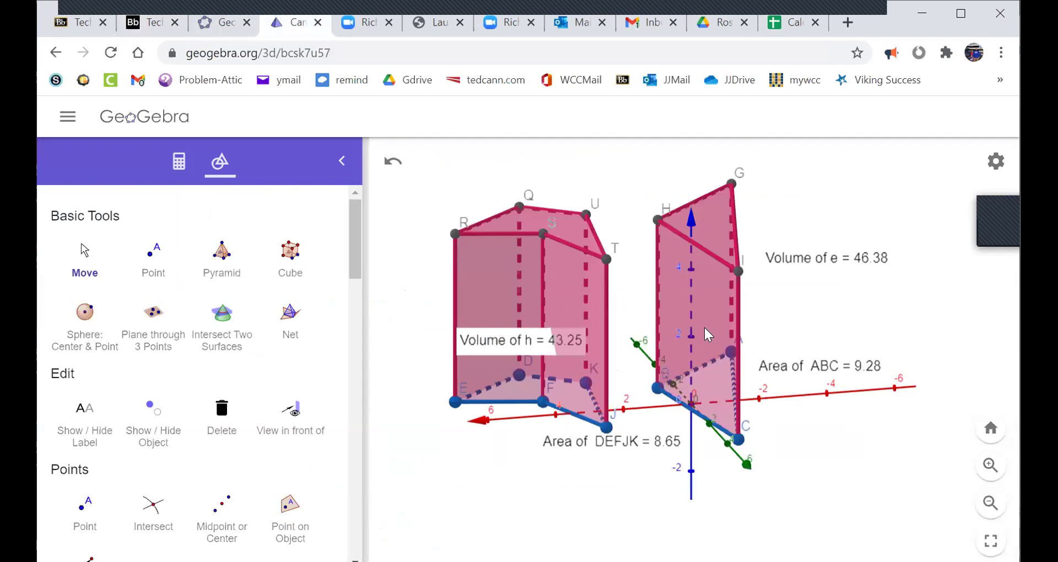
pyautogui.click(83, 270)
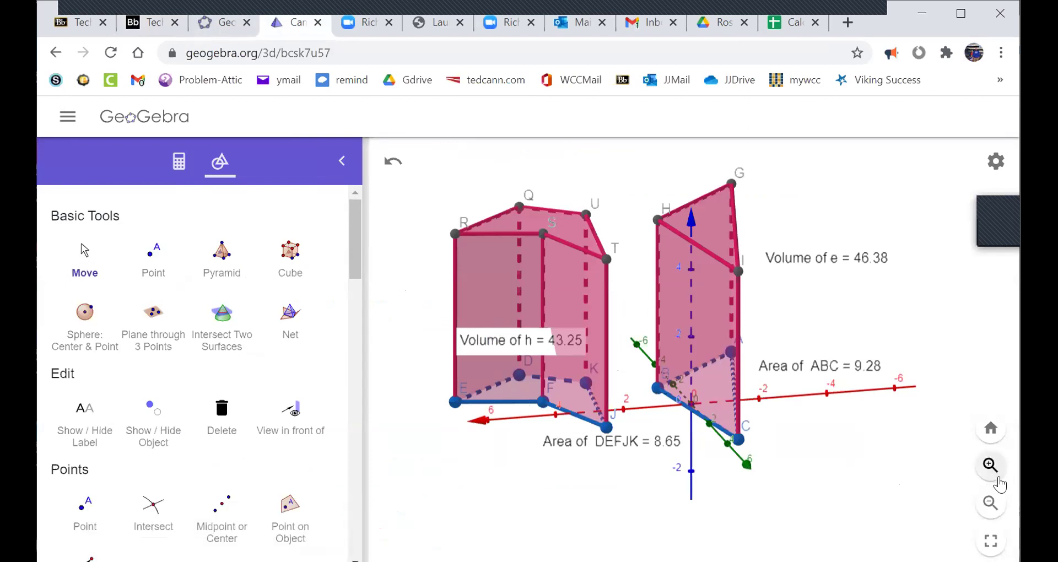
pyautogui.click(990, 429)
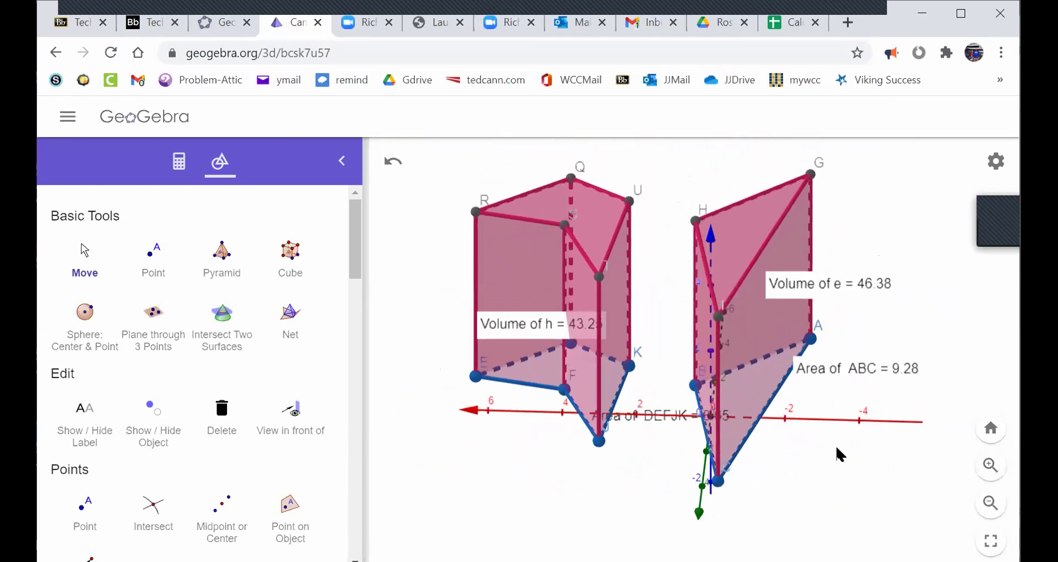
pyautogui.scroll(-5, 843, 451)
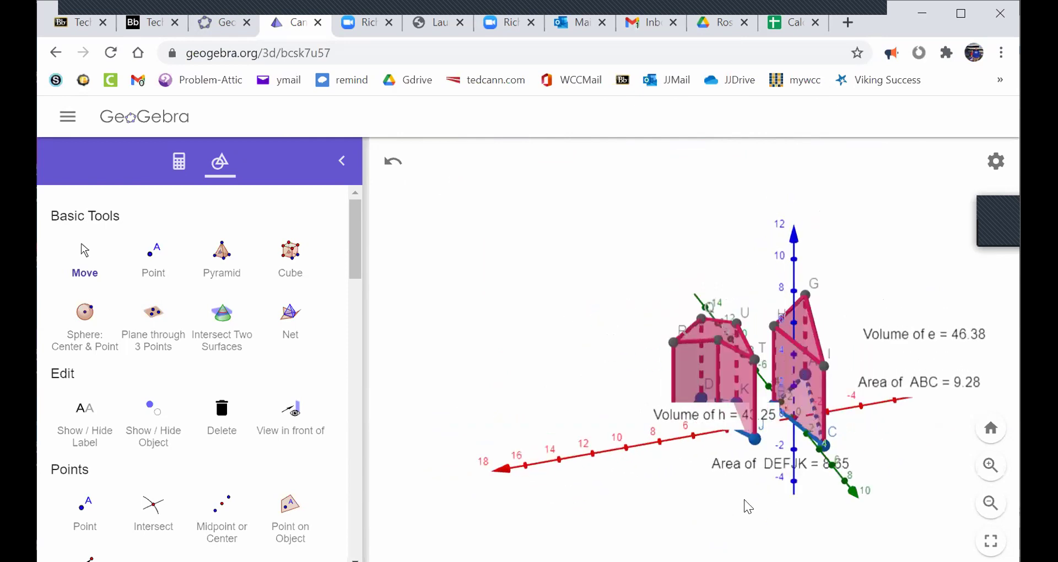
pyautogui.click(153, 257)
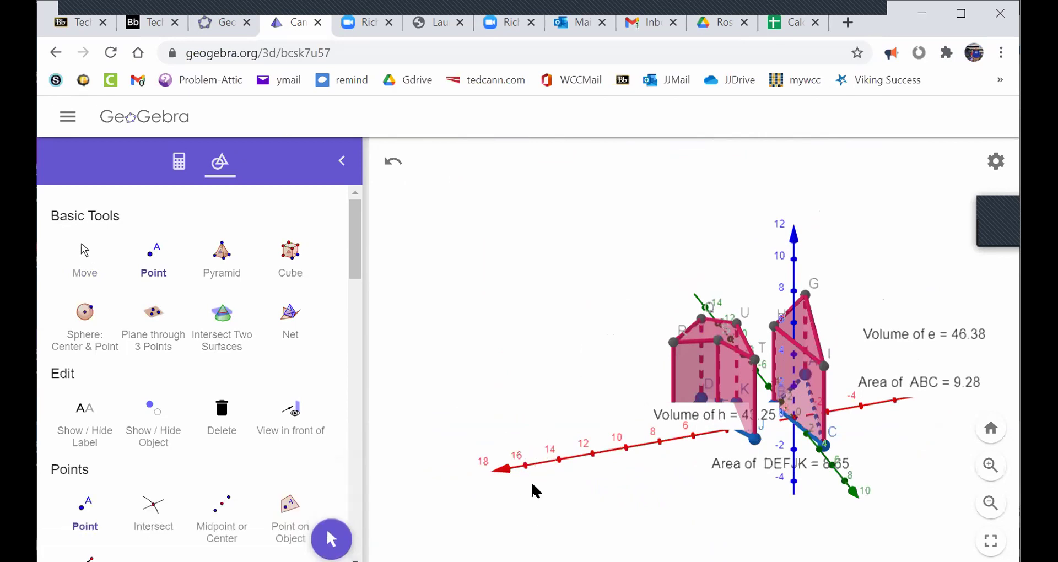
pyautogui.scroll(3, 621, 444)
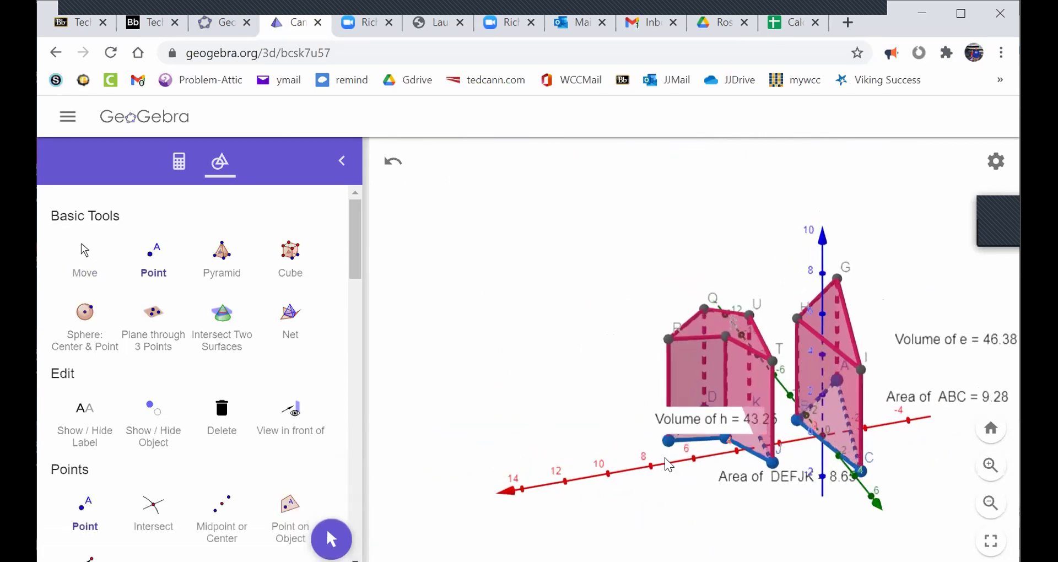
pyautogui.click(74, 268)
pyautogui.moveTo(748, 523); pyautogui.dragTo(800, 520)
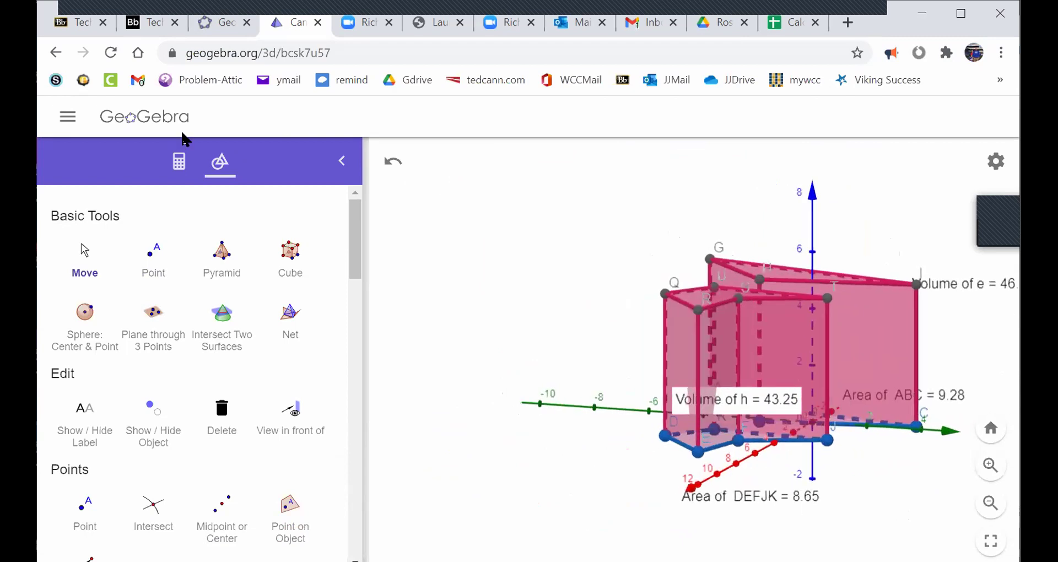
pyautogui.click(147, 30)
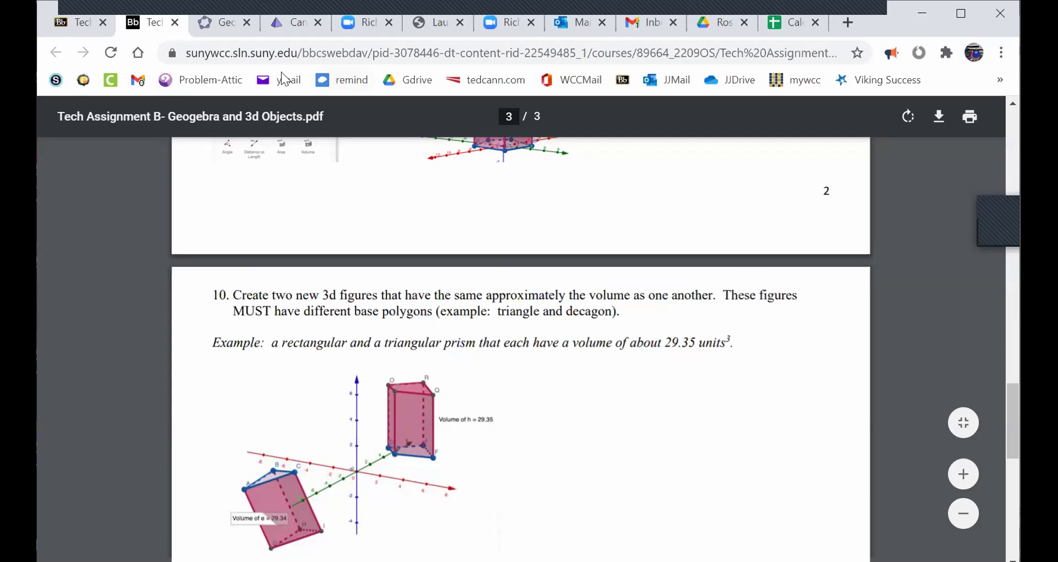
pyautogui.hotkey('ctrl', '4')
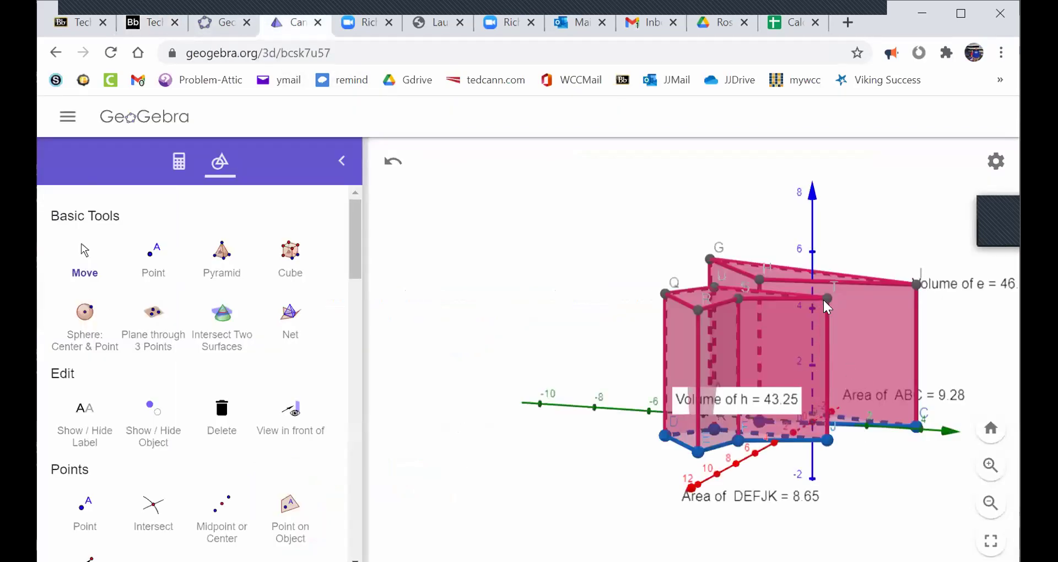
# Try to match the pentagonal prism's volume to the triangular prism's by repositioning its base points J, F, E and D
pyautogui.moveTo(826, 439); pyautogui.dragTo(844, 449)
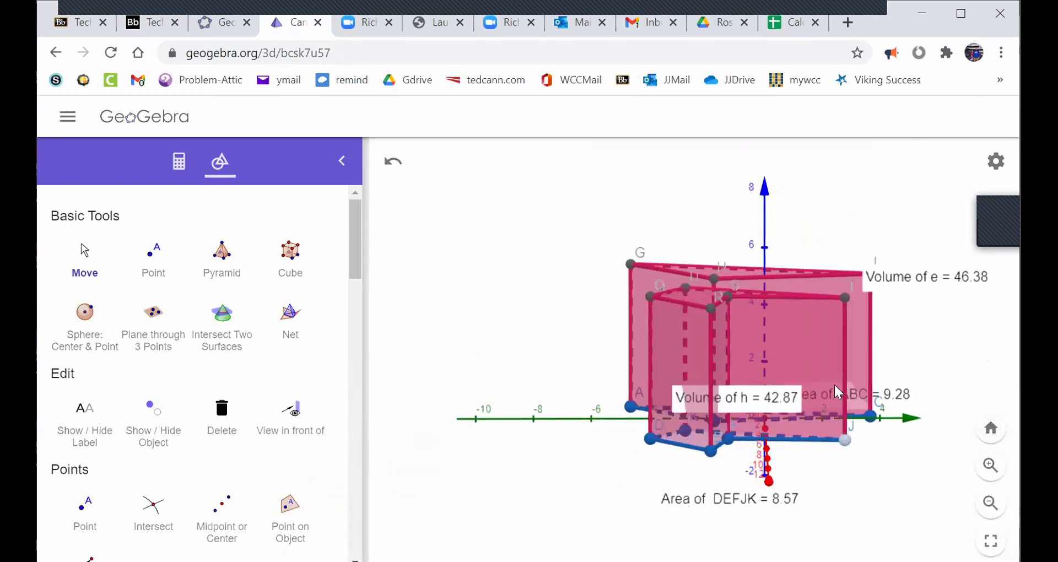
pyautogui.moveTo(742, 455); pyautogui.dragTo(711, 455)
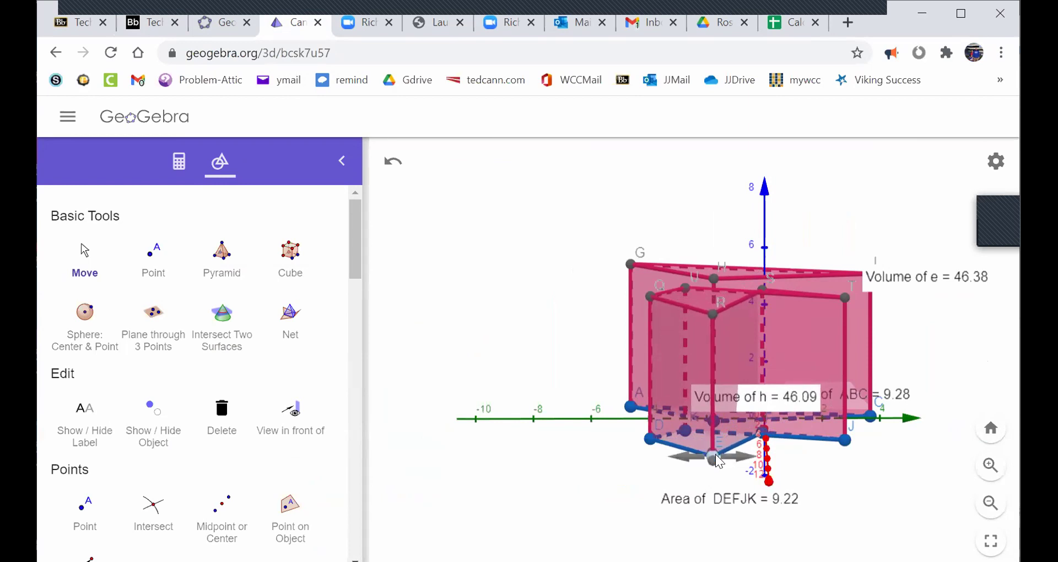
pyautogui.moveTo(650, 441); pyautogui.dragTo(654, 442)
# Try to reshape the pentagonal base further by moving points F, K and J
pyautogui.moveTo(889, 486); pyautogui.dragTo(931, 561)
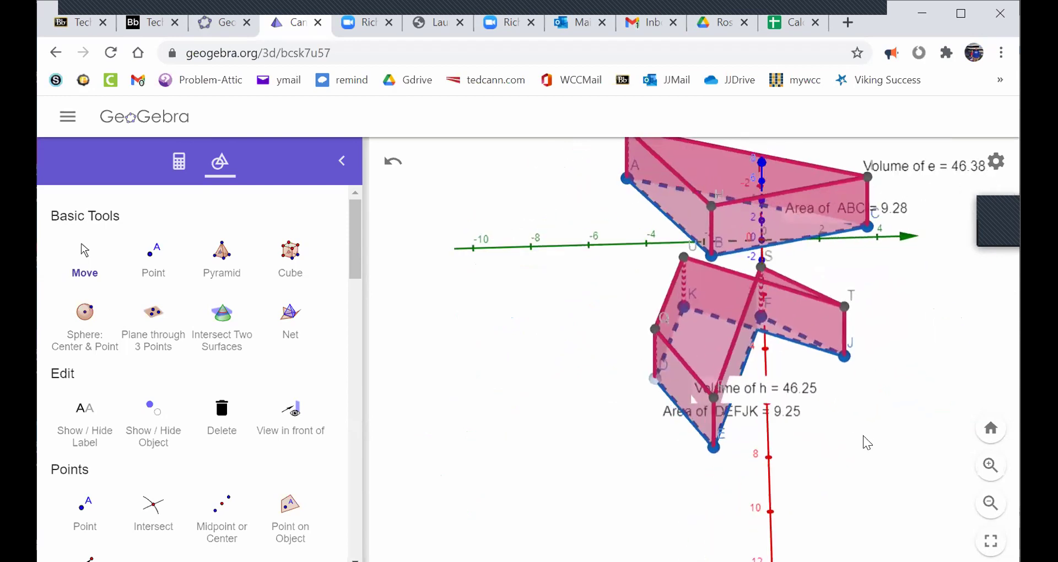
pyautogui.moveTo(864, 441); pyautogui.dragTo(776, 355)
pyautogui.doubleClick(768, 357)
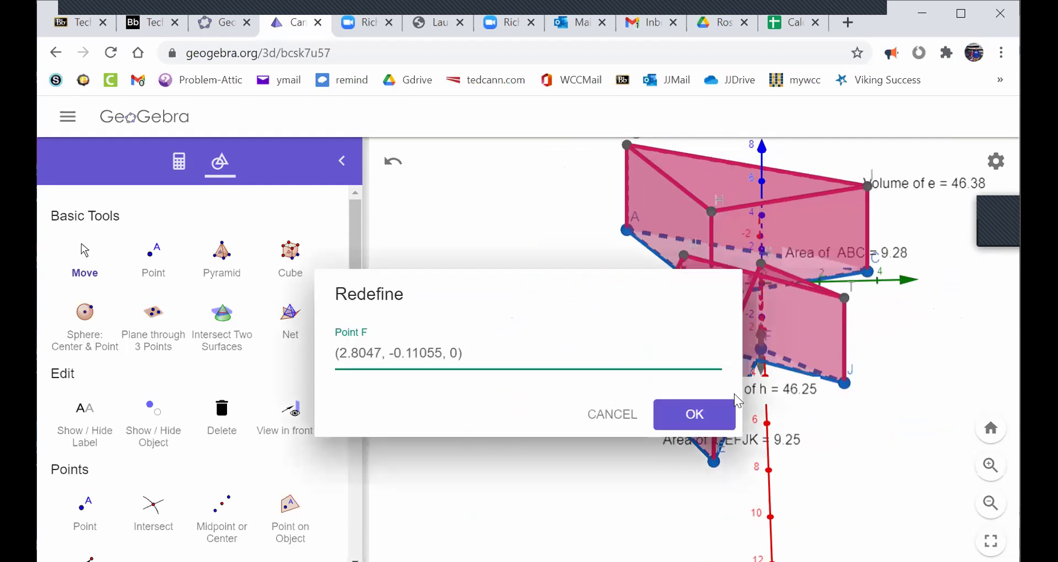
pyautogui.click(703, 415)
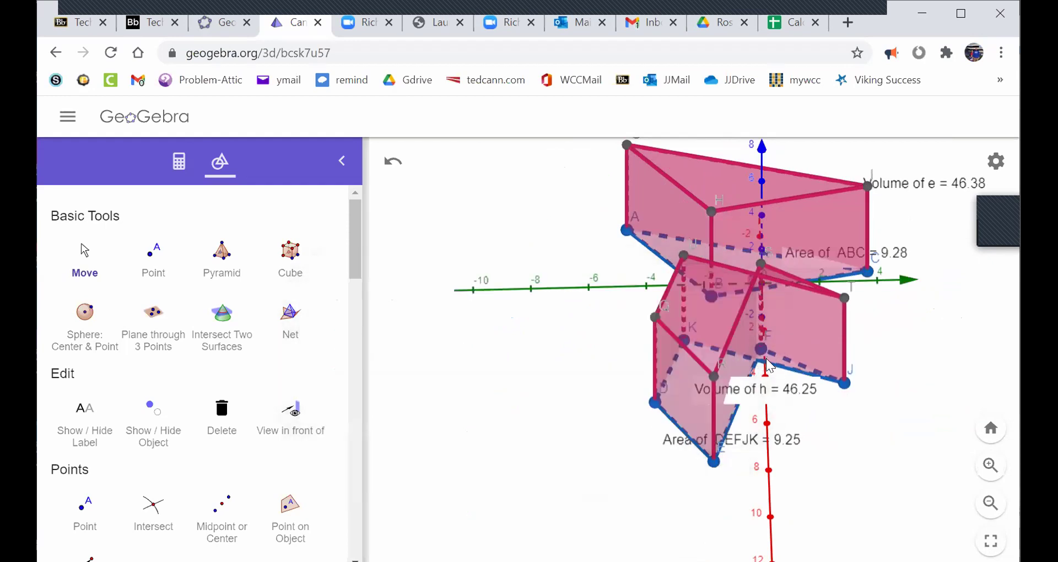
pyautogui.moveTo(765, 389); pyautogui.dragTo(770, 408)
pyautogui.moveTo(683, 341); pyautogui.dragTo(736, 321)
pyautogui.click(812, 425)
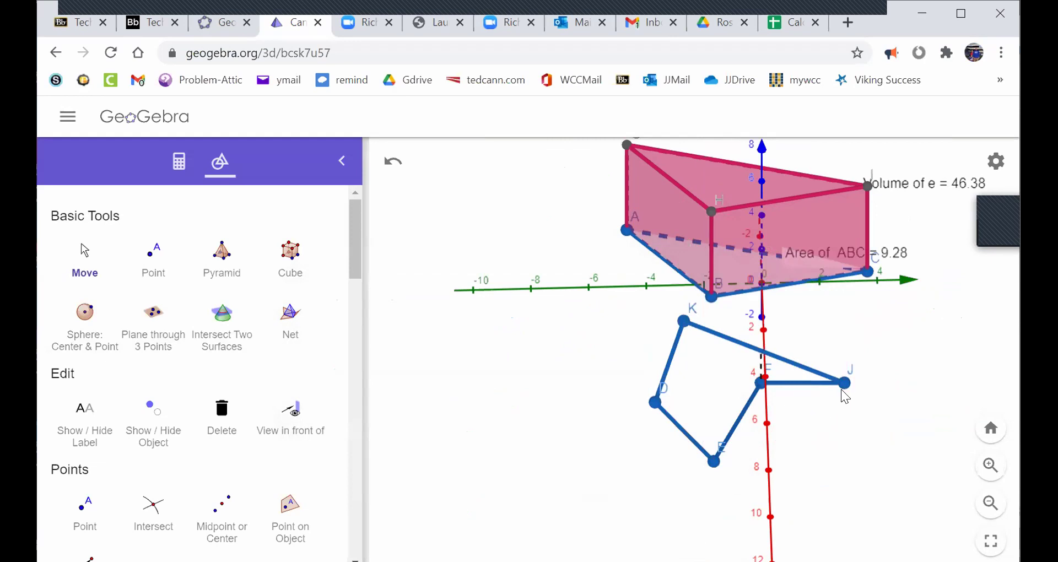
pyautogui.moveTo(838, 378); pyautogui.dragTo(799, 353)
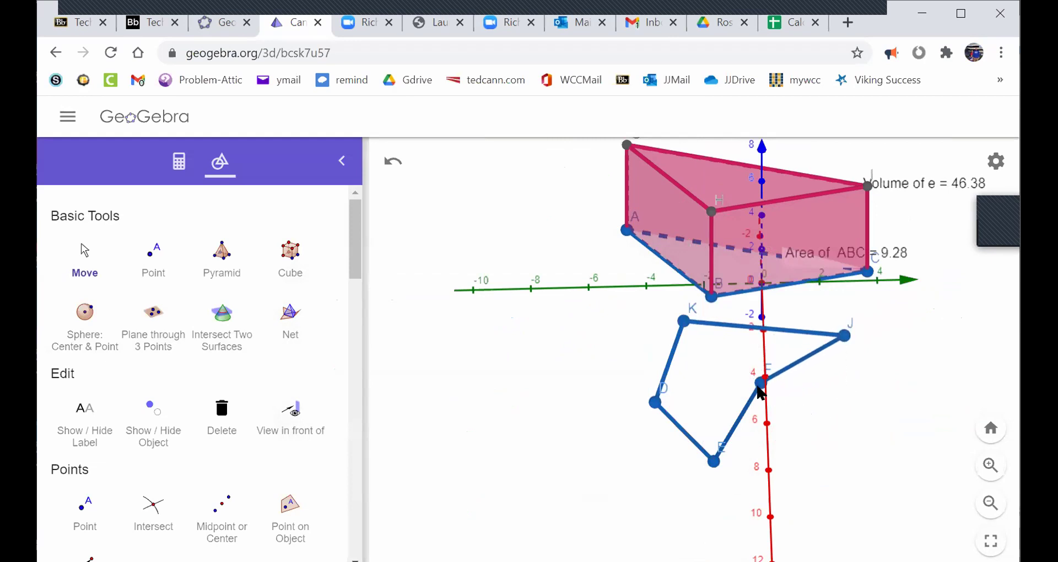
pyautogui.moveTo(761, 384)
pyautogui.mouseDown()
pyautogui.moveTo(754, 364)
pyautogui.moveTo(761, 385)
pyautogui.mouseUp()
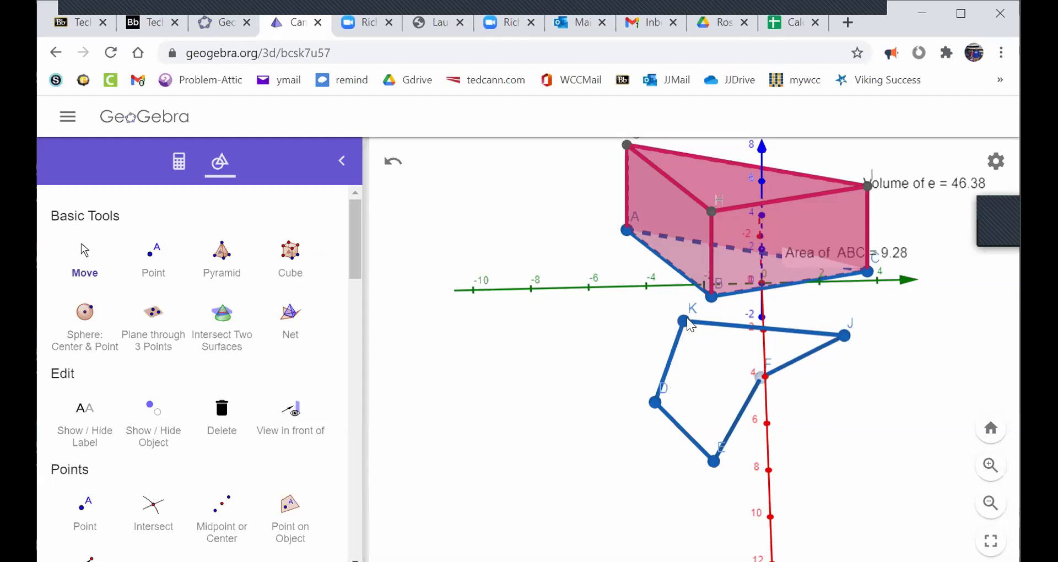
pyautogui.moveTo(686, 318)
pyautogui.mouseDown()
pyautogui.moveTo(713, 354)
pyautogui.moveTo(687, 337)
pyautogui.mouseUp()
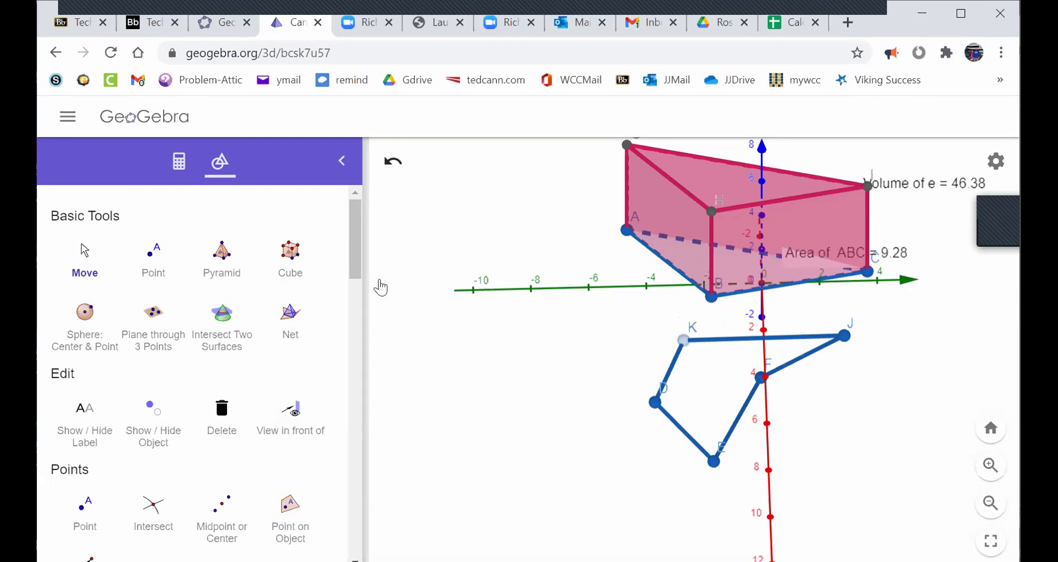
# Undo the recent construction changes back to the base triangle ABC and restore the default 3D view
pyautogui.hotkey('ctrl', 'z')
pyautogui.moveTo(612, 376); pyautogui.dragTo(804, 435)
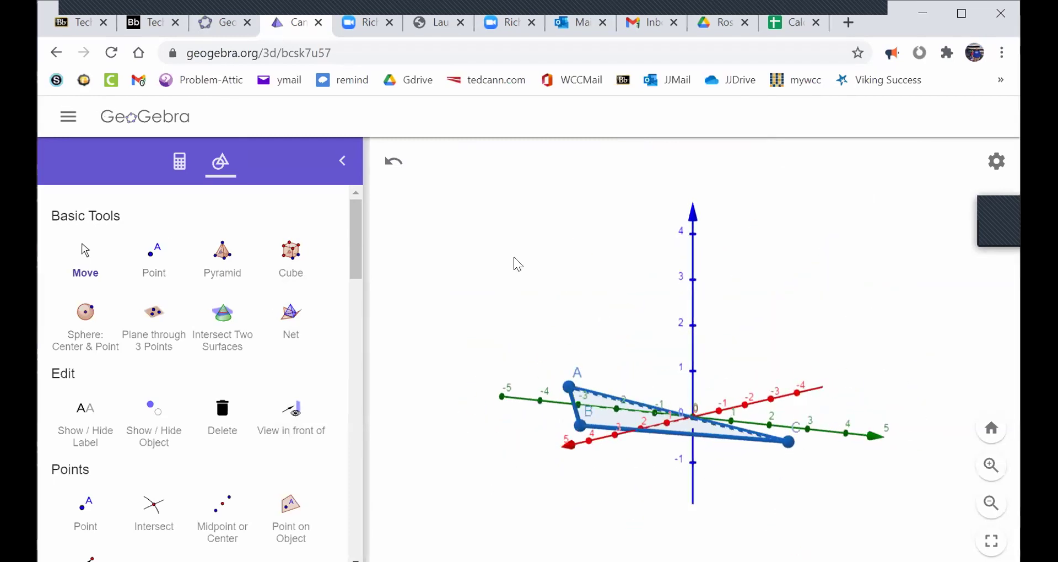
pyautogui.click(991, 428)
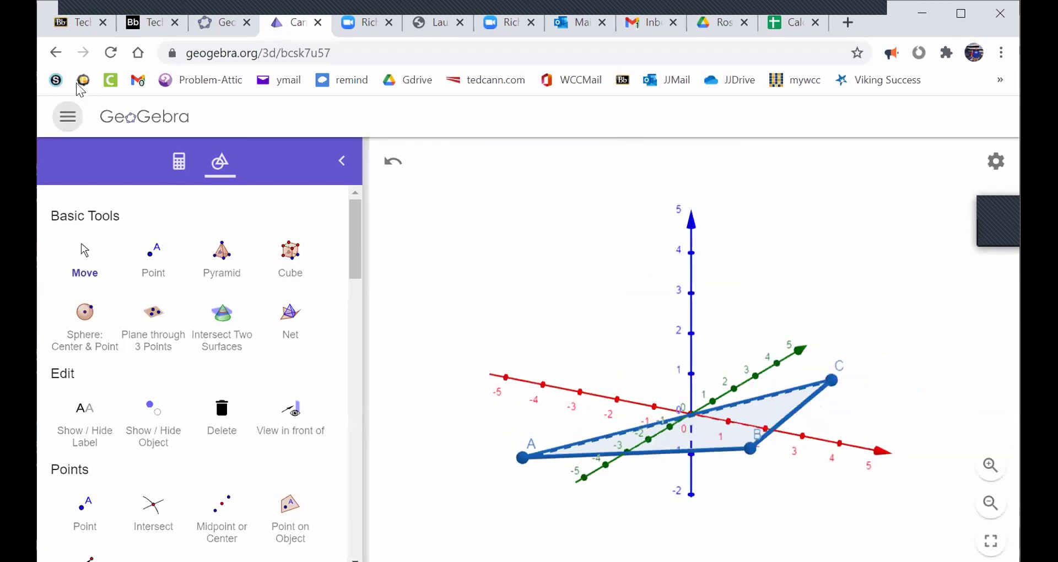
# Reopen the saved construction containing both prisms for editing, without saving the current one
pyautogui.click(80, 125)
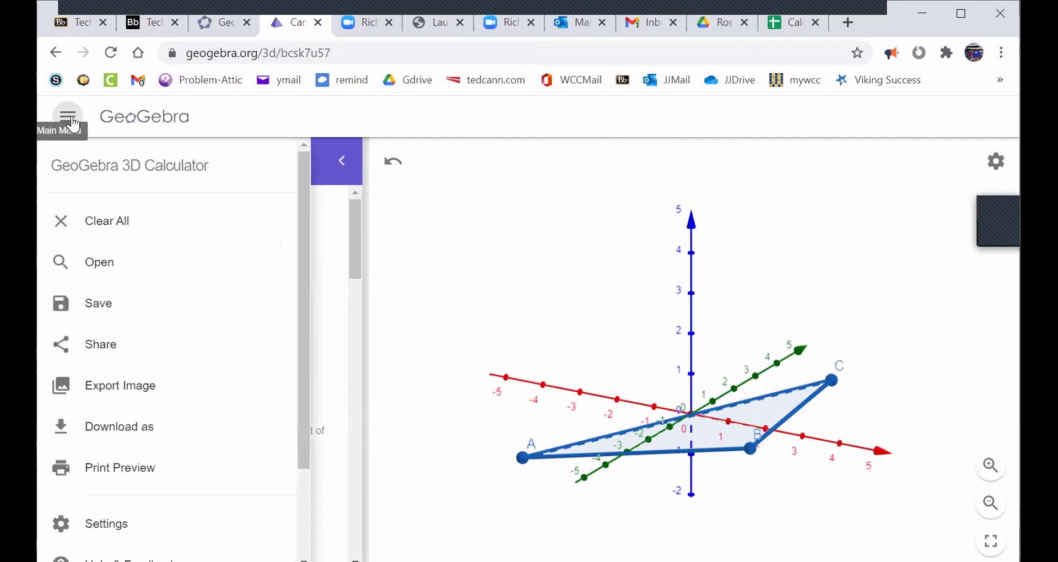
pyautogui.click(118, 273)
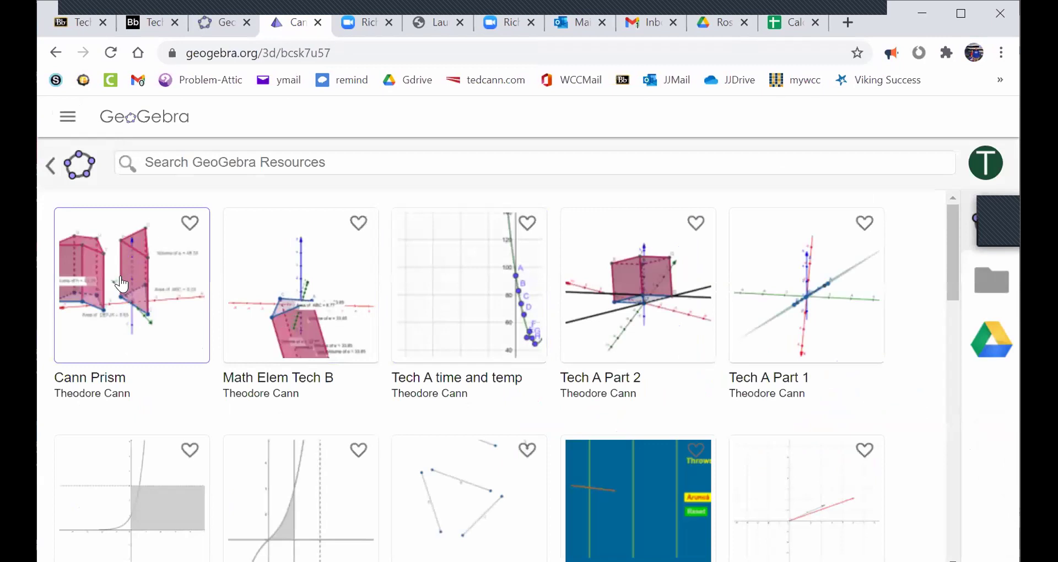
pyautogui.click(122, 284)
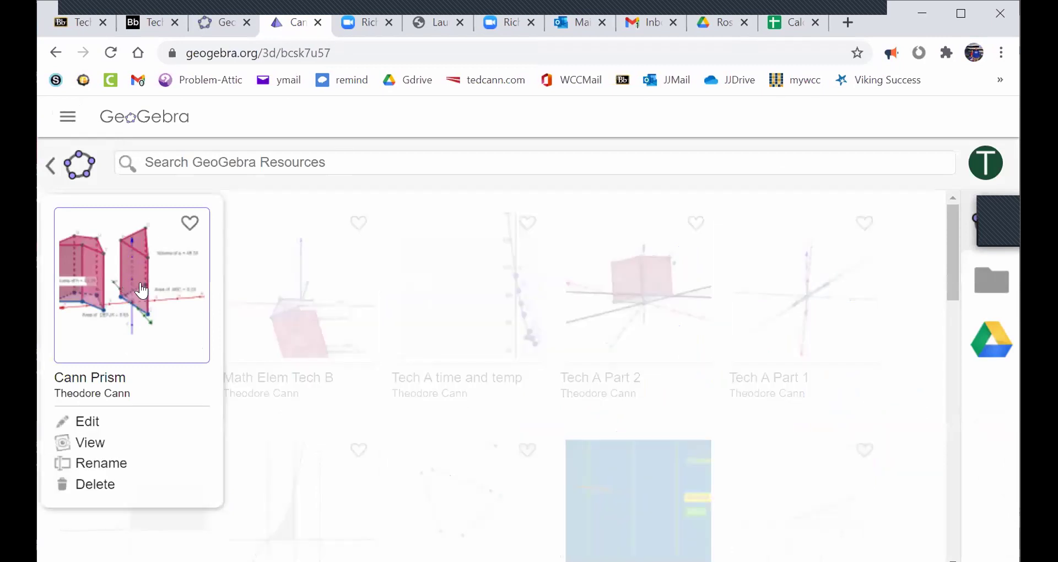
pyautogui.click(88, 422)
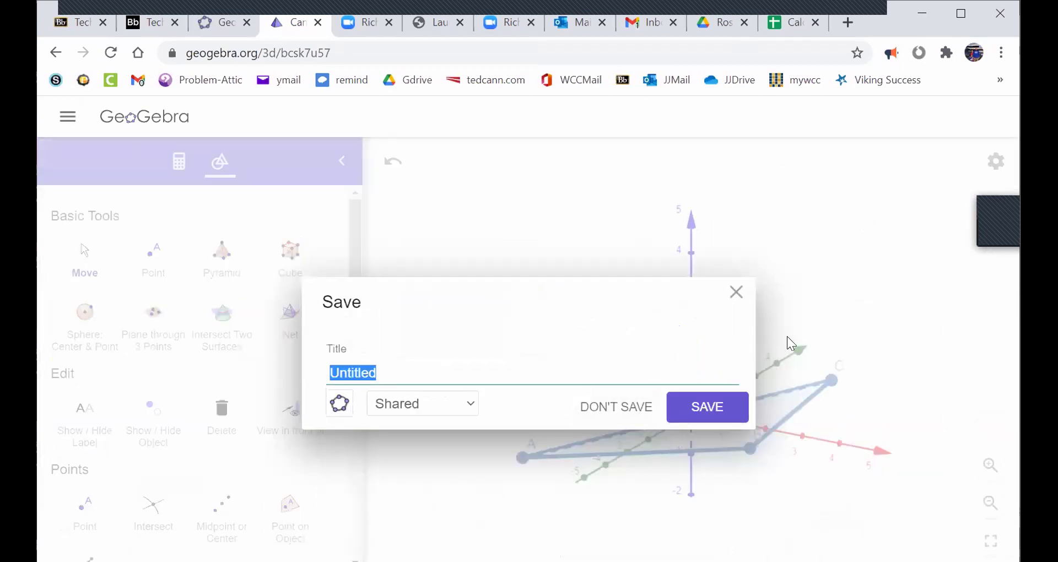
pyautogui.click(635, 412)
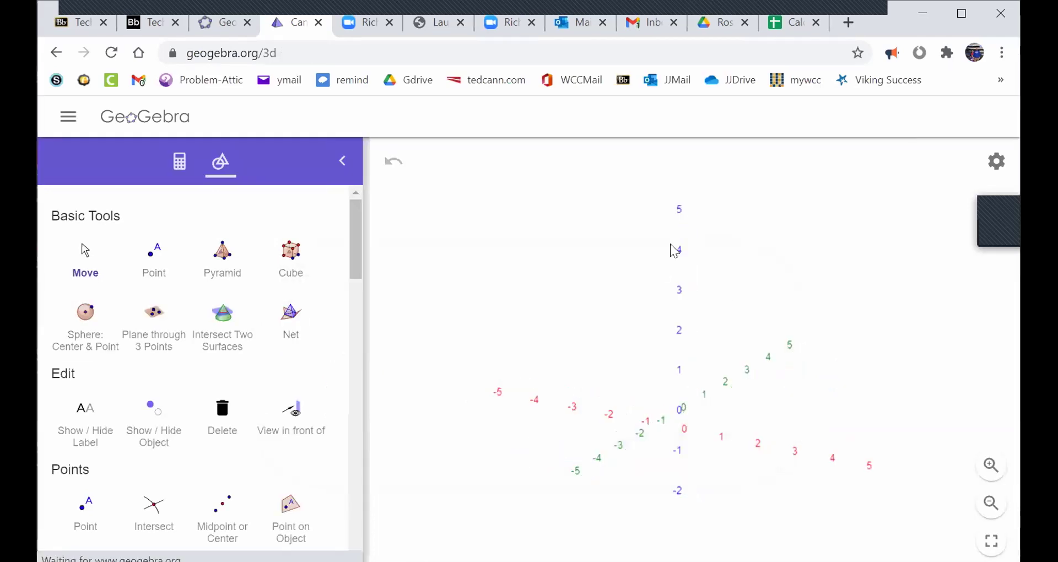
pyautogui.click(673, 160)
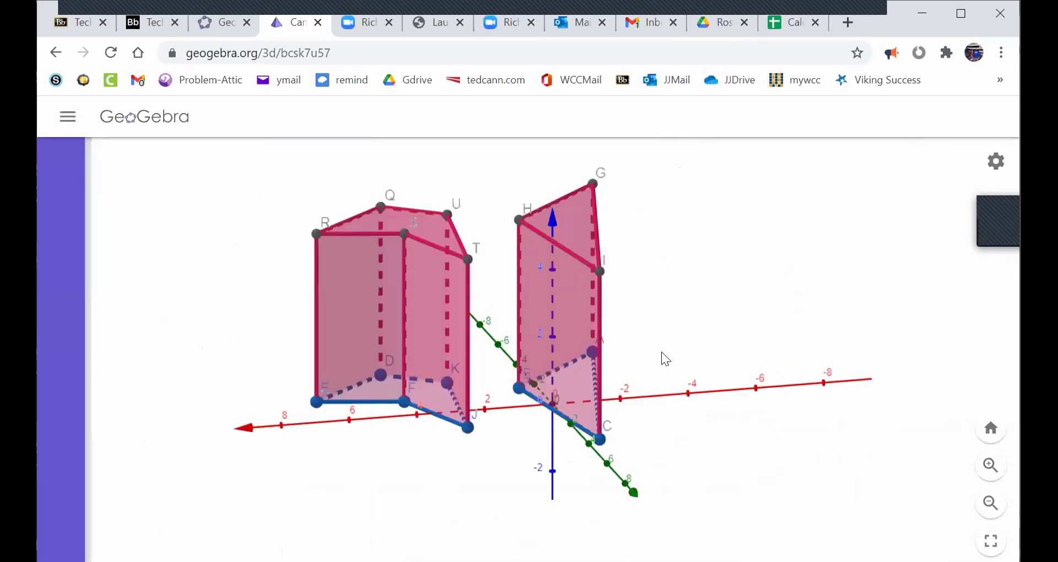
# Fit the tools beside both prisms and measure the areas of side faces EFSR and BCIH
pyautogui.moveTo(709, 488)
pyautogui.mouseDown()
pyautogui.moveTo(746, 492)
pyautogui.moveTo(702, 514)
pyautogui.moveTo(661, 489)
pyautogui.moveTo(710, 480)
pyautogui.mouseUp()
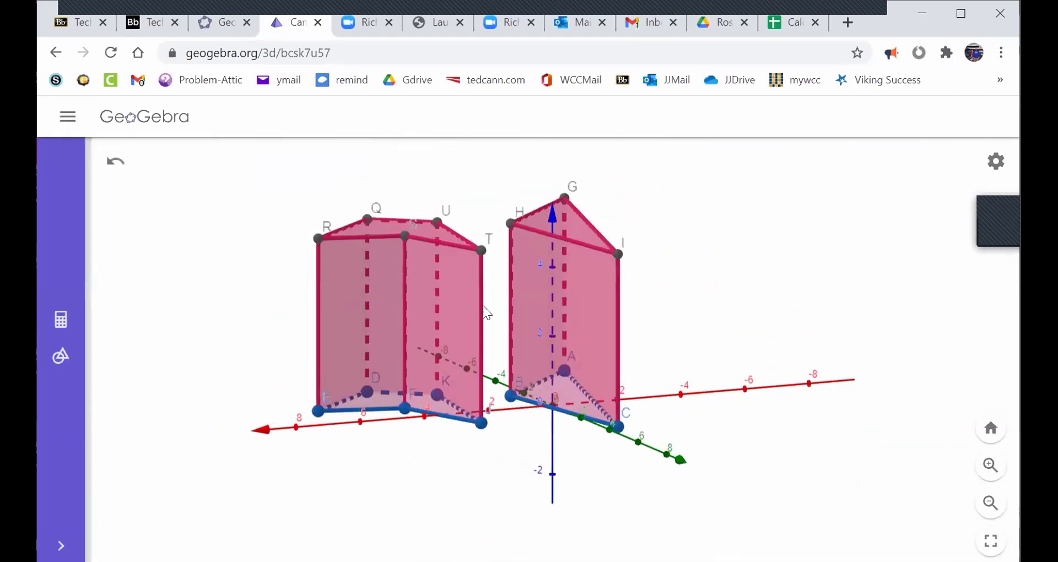
pyautogui.click(61, 356)
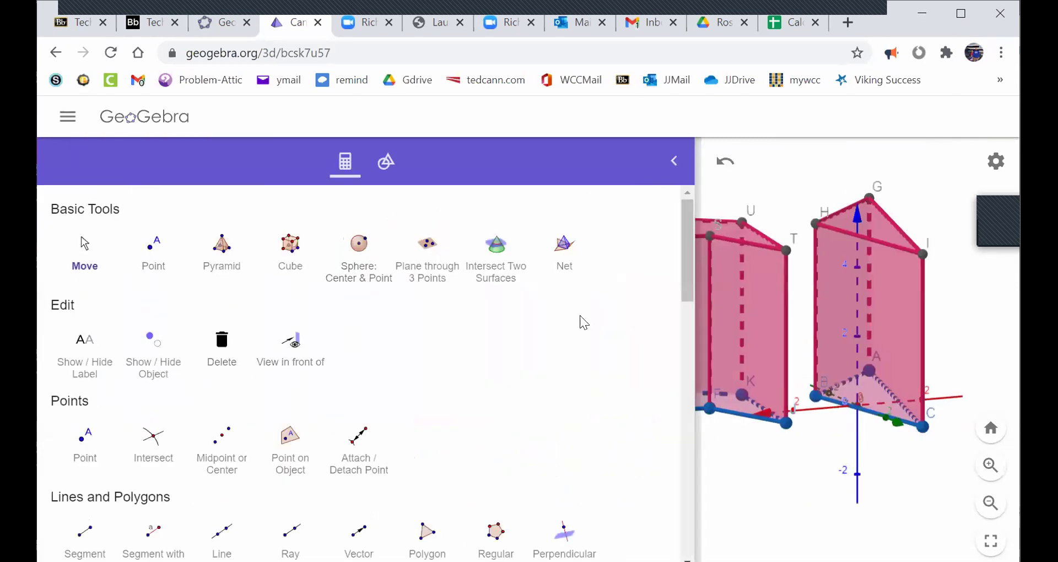
pyautogui.moveTo(698, 348); pyautogui.dragTo(435, 334)
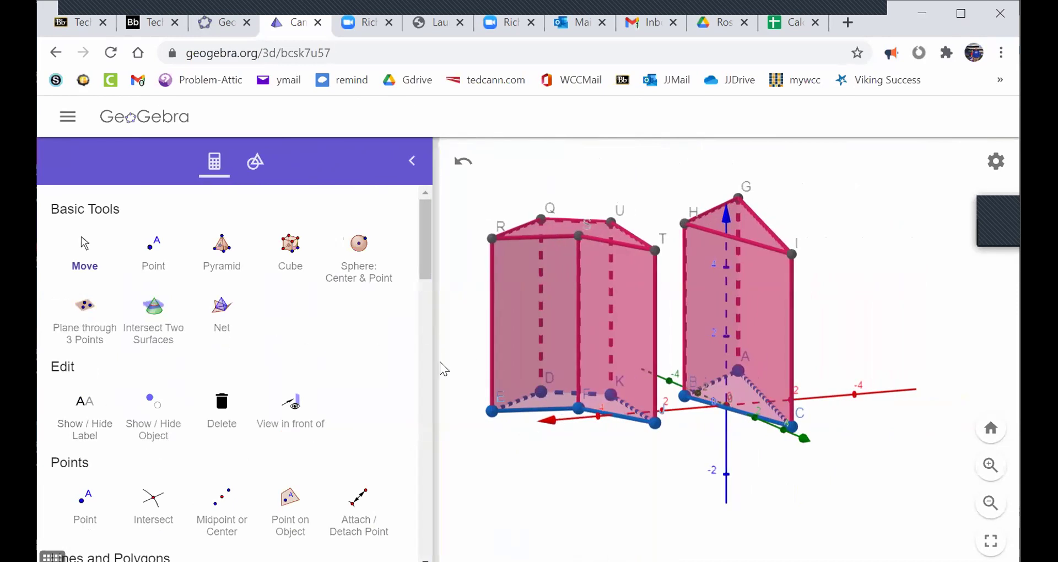
pyautogui.scroll(-15, 181, 403)
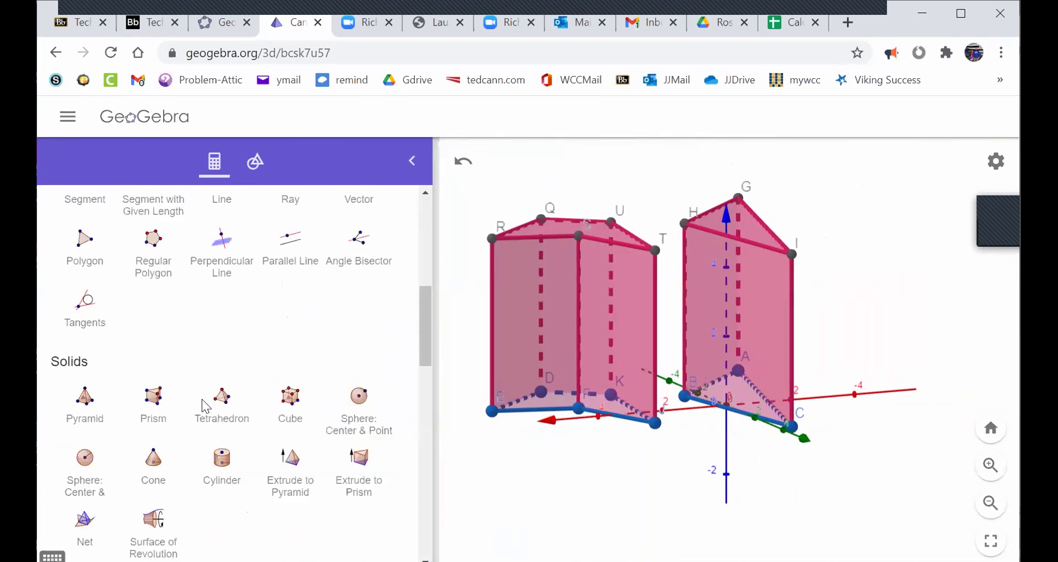
pyautogui.scroll(-6, 264, 402)
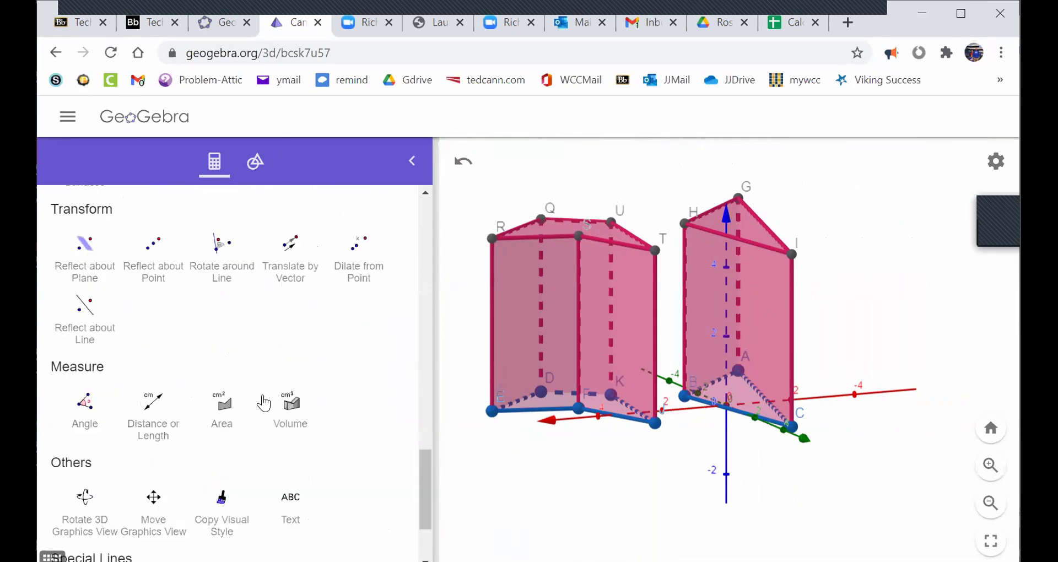
pyautogui.click(222, 335)
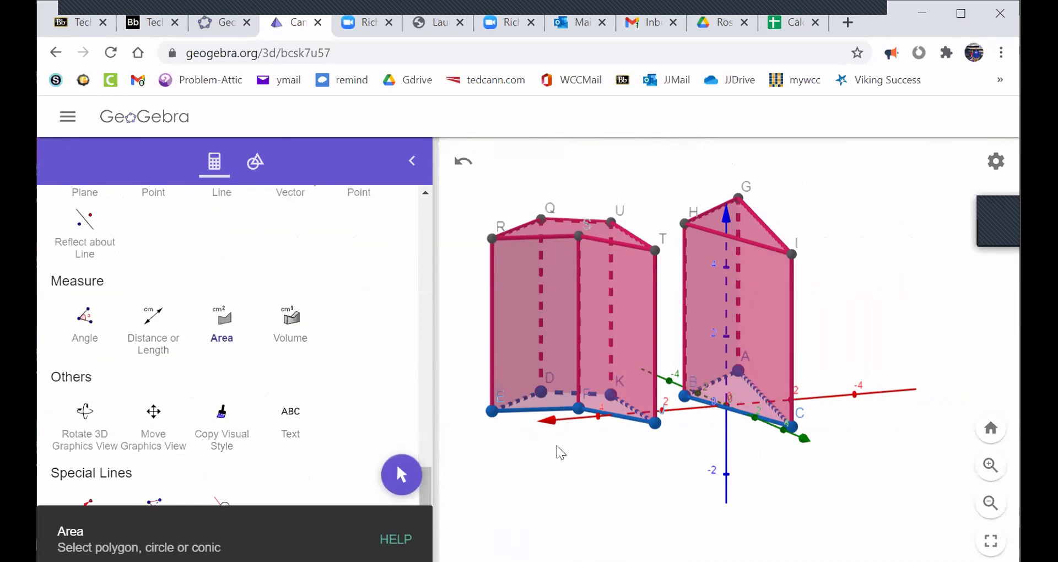
pyautogui.click(562, 419)
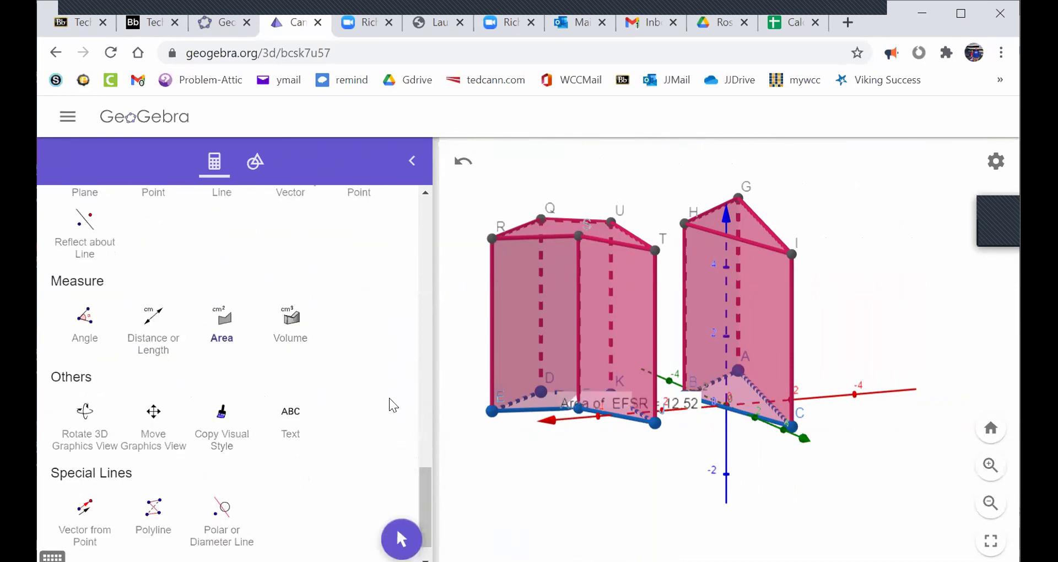
pyautogui.click(757, 414)
# Measure the volumes of the pentagonal and triangular prisms
pyautogui.click(290, 320)
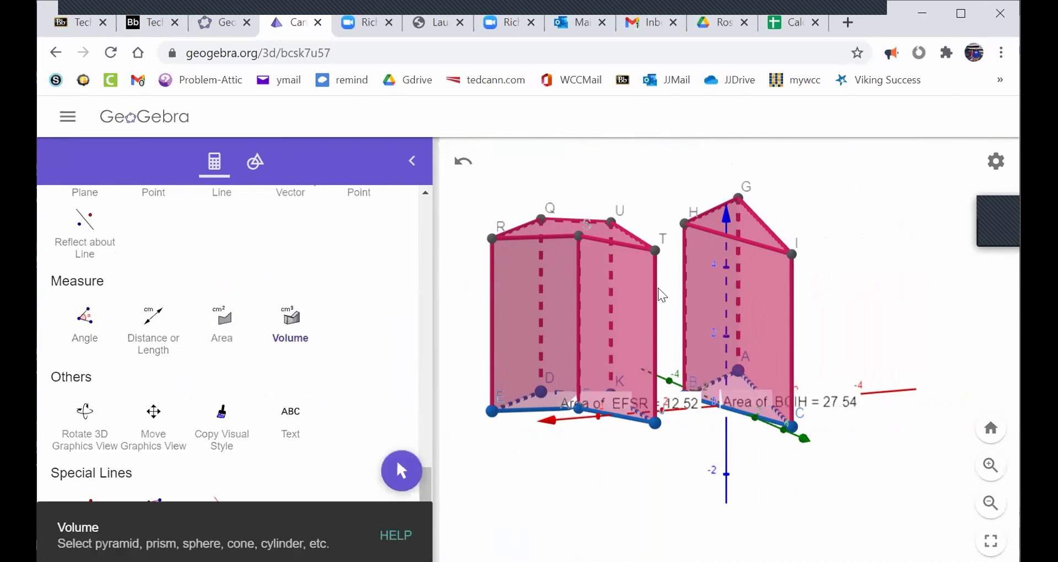
pyautogui.click(756, 307)
pyautogui.click(756, 306)
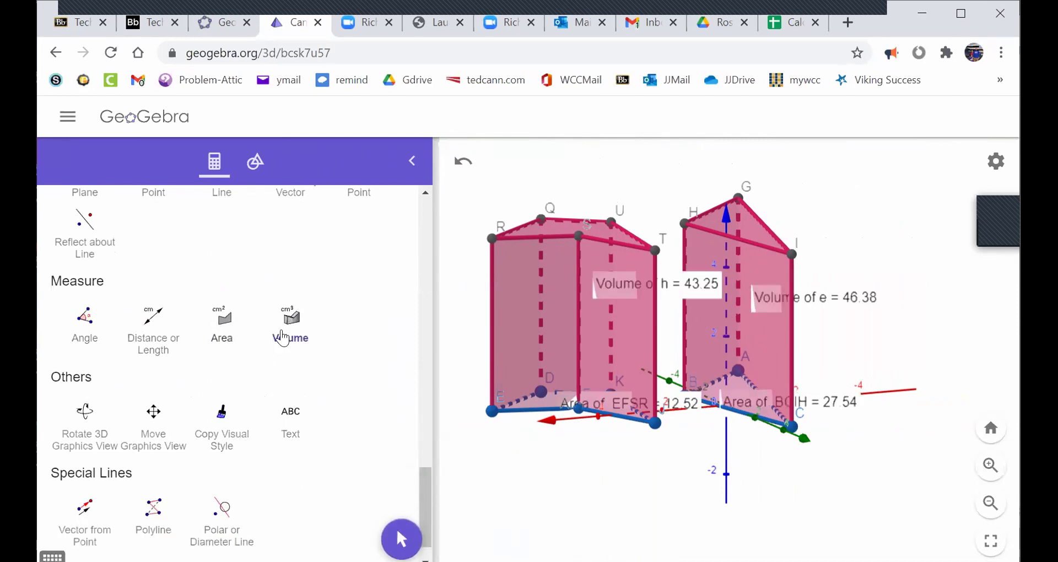
# Save the construction with the volume measurements under its existing title with Shared visibility
pyautogui.click(69, 116)
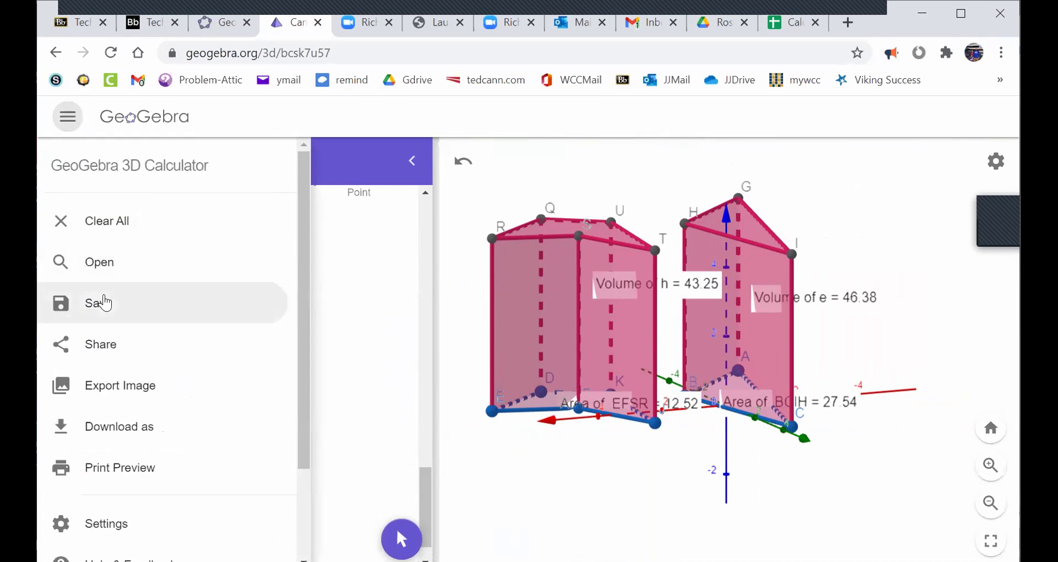
pyautogui.click(101, 300)
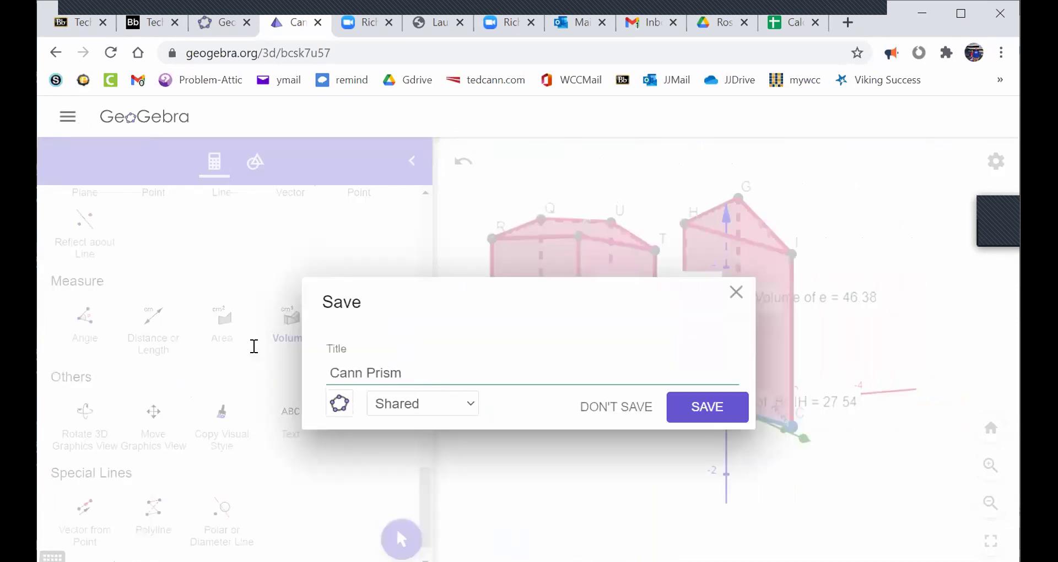
pyautogui.click(696, 409)
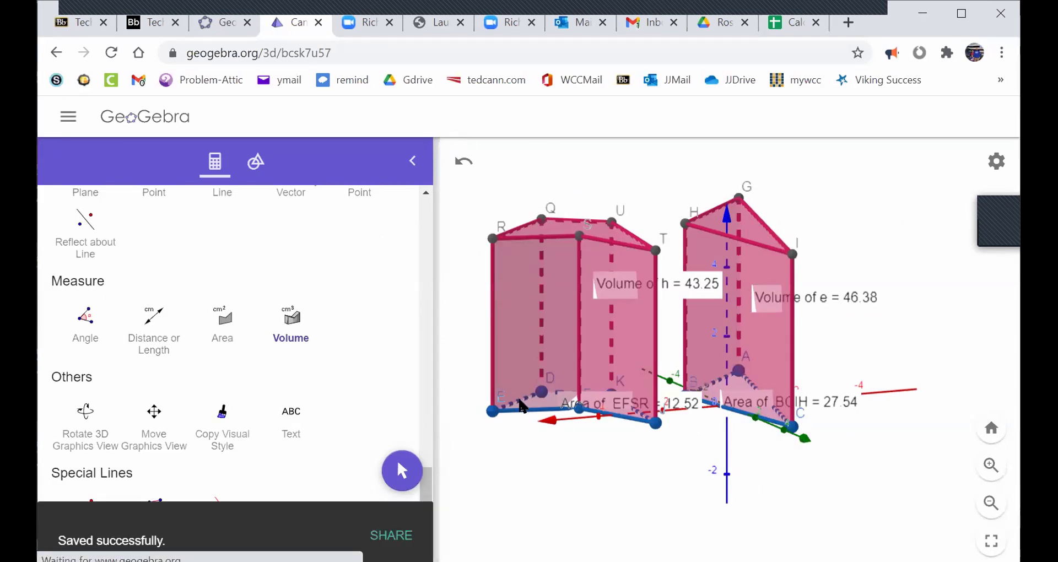
# Move base point C of the triangular prism to bring its volume to about 43.63, close to the pentagonal prism's
pyautogui.press('Escape')
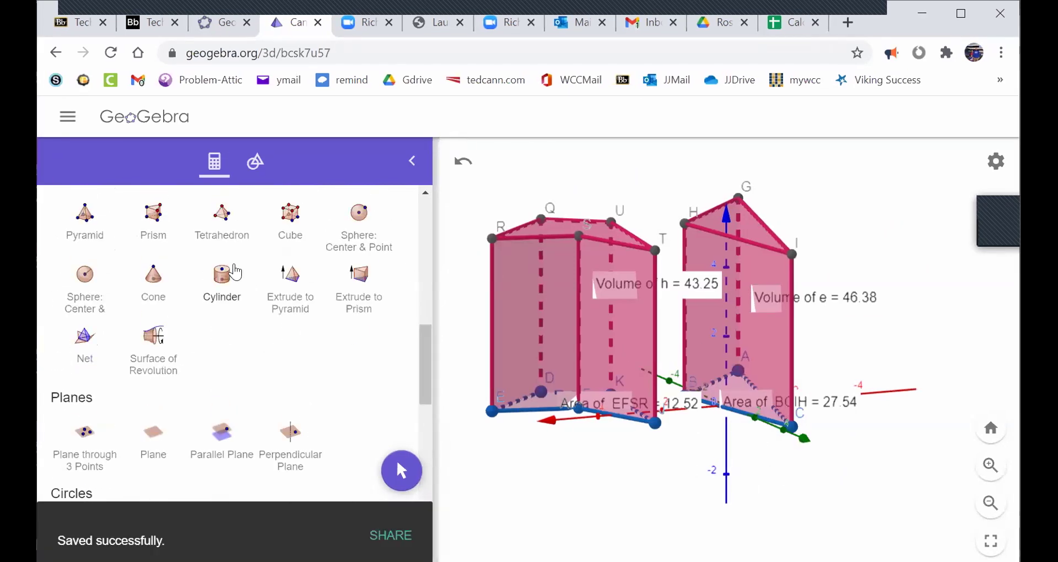
pyautogui.moveTo(791, 426); pyautogui.dragTo(798, 419)
pyautogui.click(797, 419)
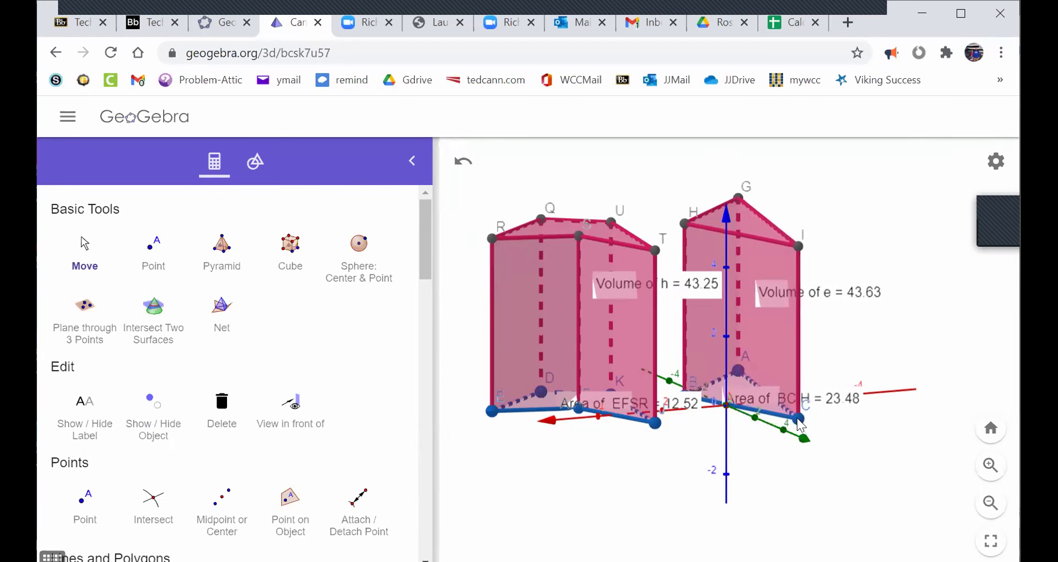
pyautogui.click(798, 420)
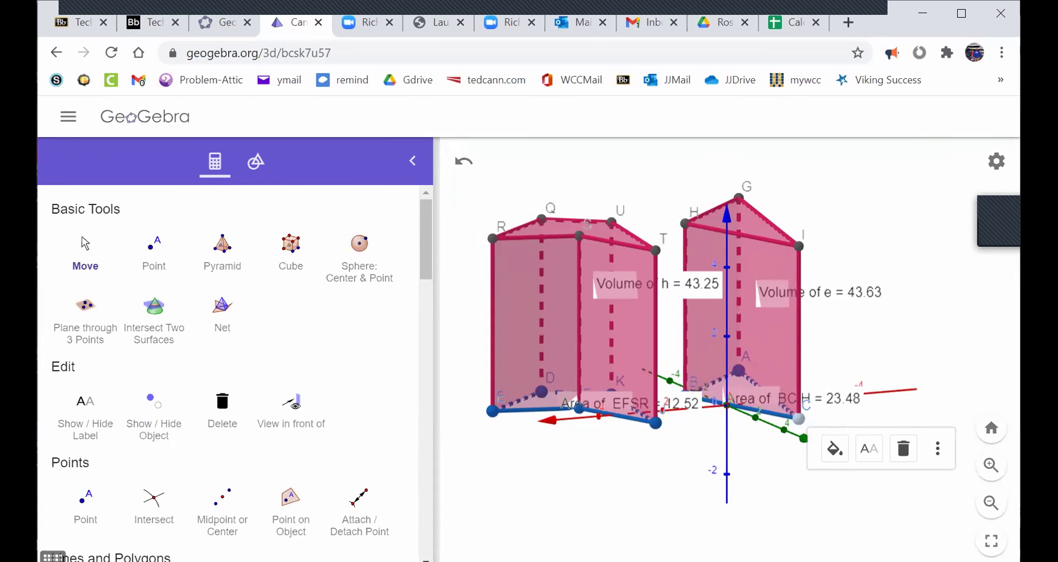
# Save the adjusted prisms to the same shared construction
pyautogui.click(68, 117)
pyautogui.click(132, 307)
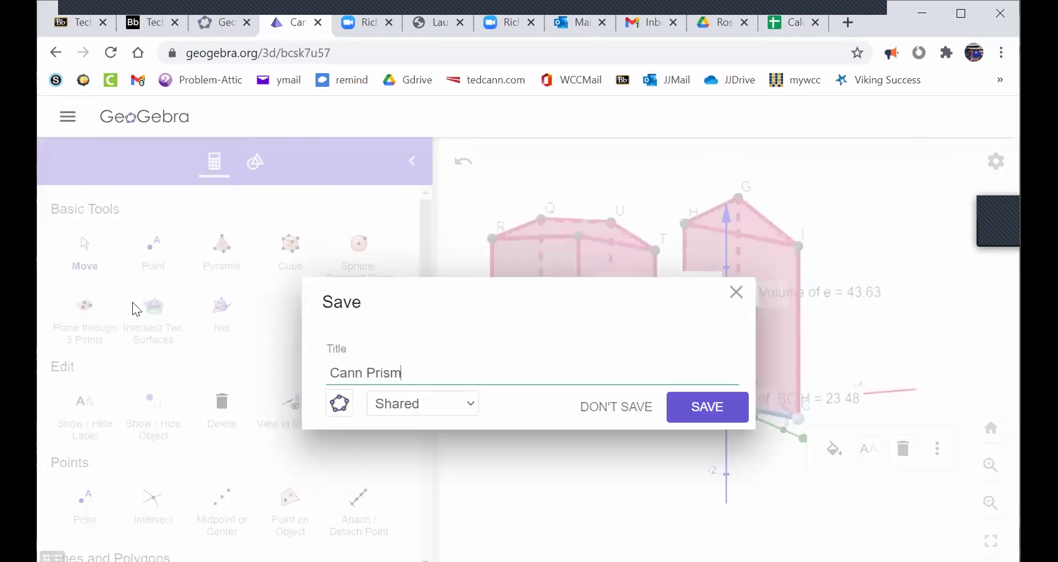
pyautogui.click(694, 414)
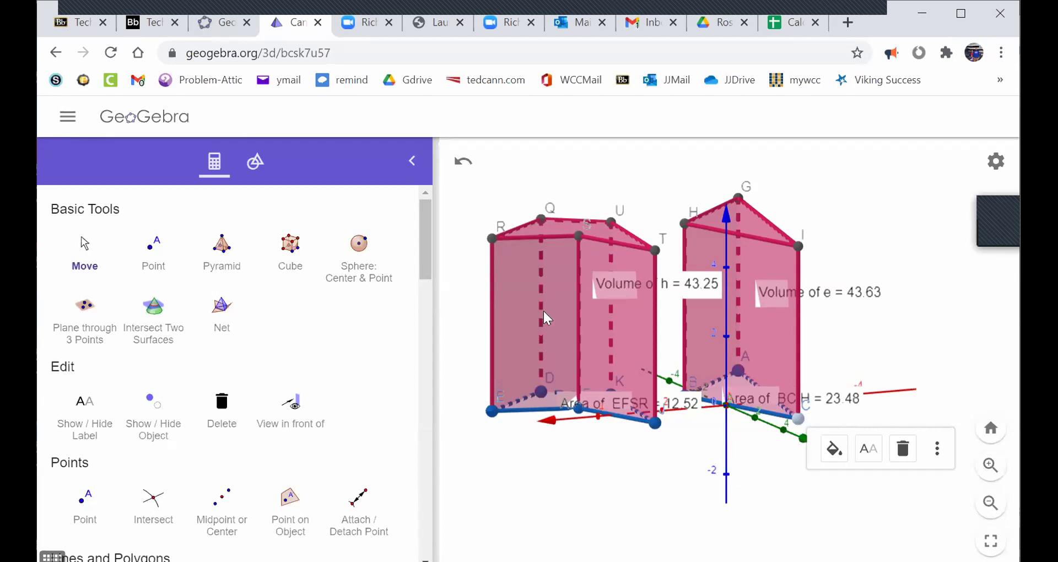
# Copy the share link of the saved construction
pyautogui.click(67, 116)
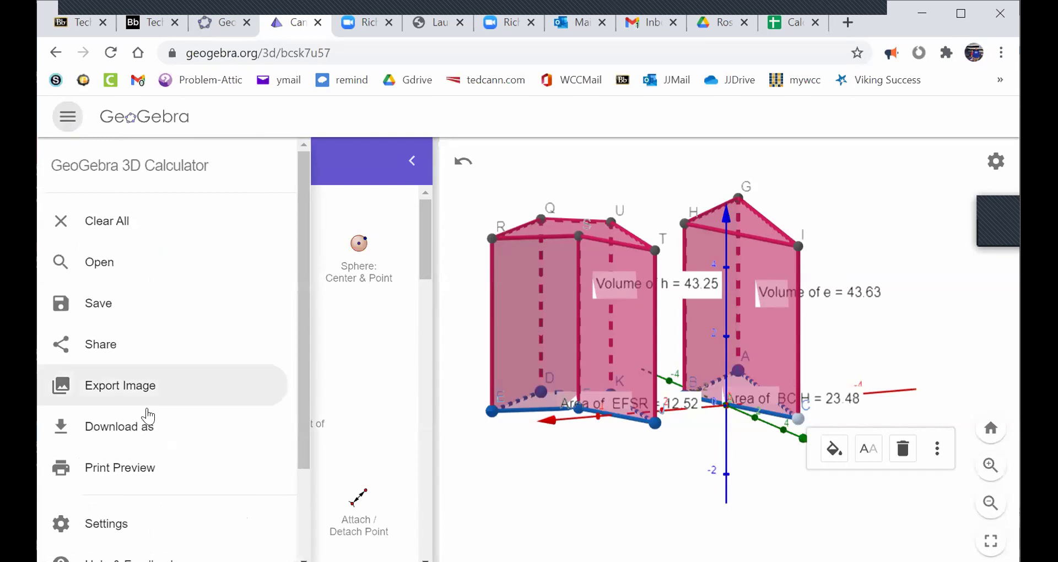
pyautogui.click(100, 344)
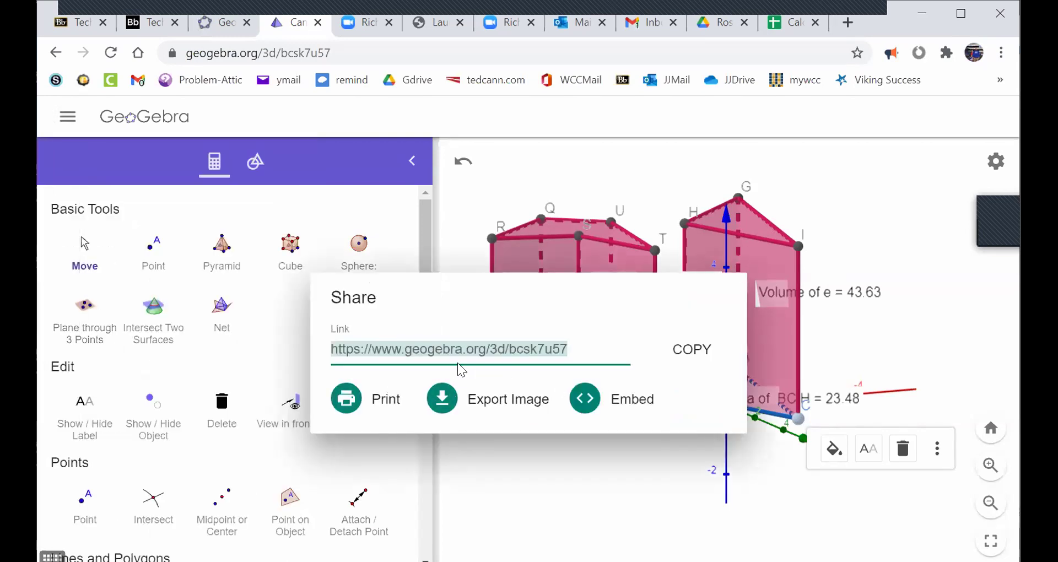
pyautogui.click(682, 352)
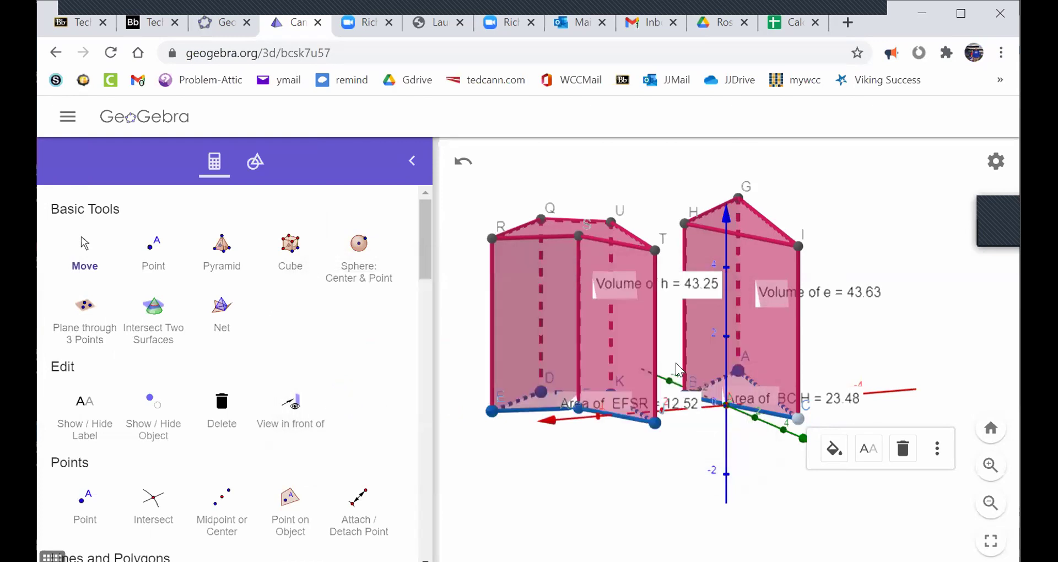
pyautogui.click(847, 22)
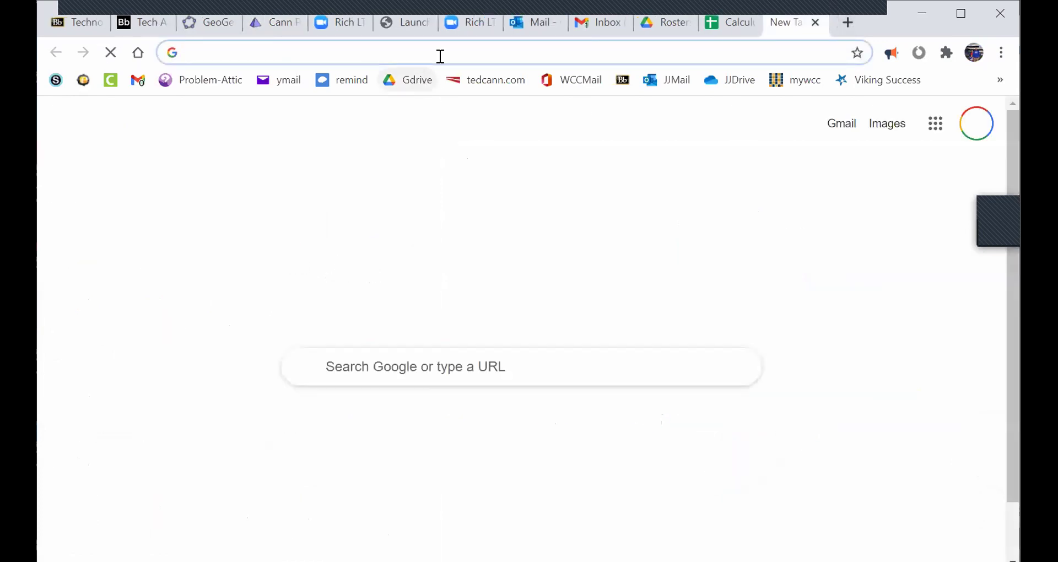
pyautogui.click(443, 55)
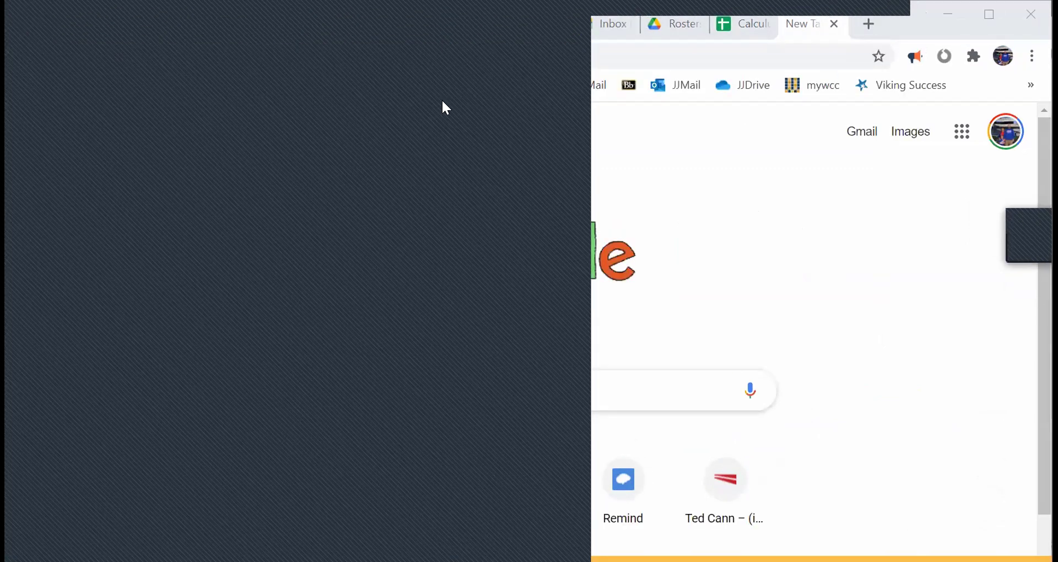
pyautogui.hotkey('ctrl', 'l')
pyautogui.write('https://www.geogebra.org/3d/bcsk7u57')
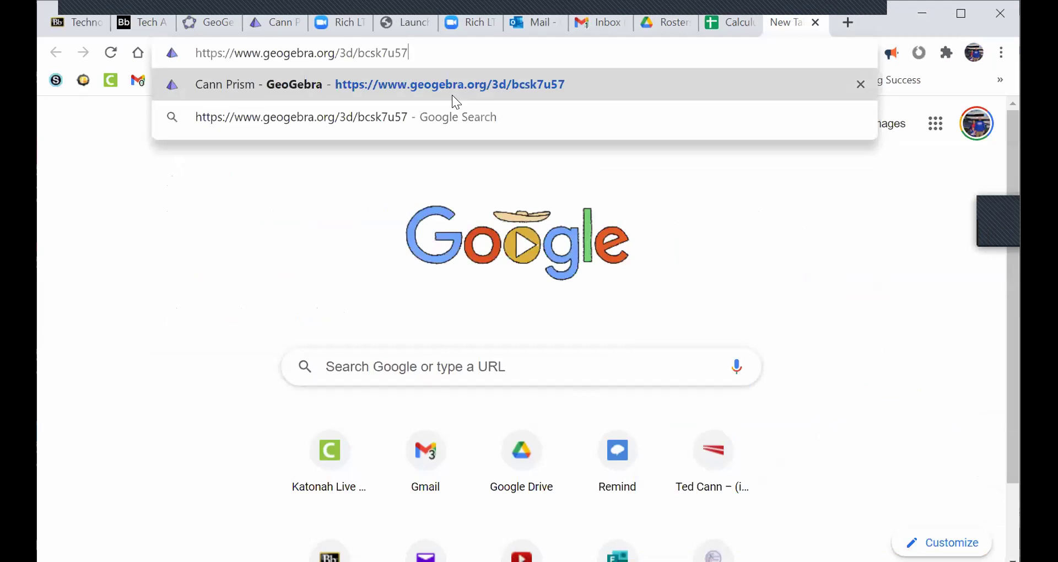
pyautogui.click(452, 96)
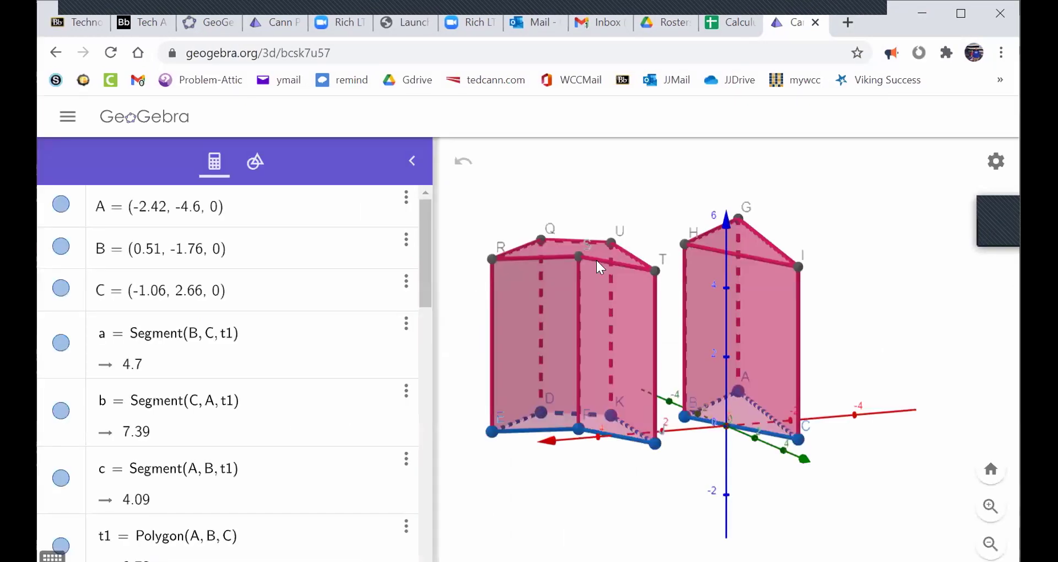
# Switch to Blackboard and open the Tech Assignment B submission page from the technology assignments list
pyautogui.click(139, 23)
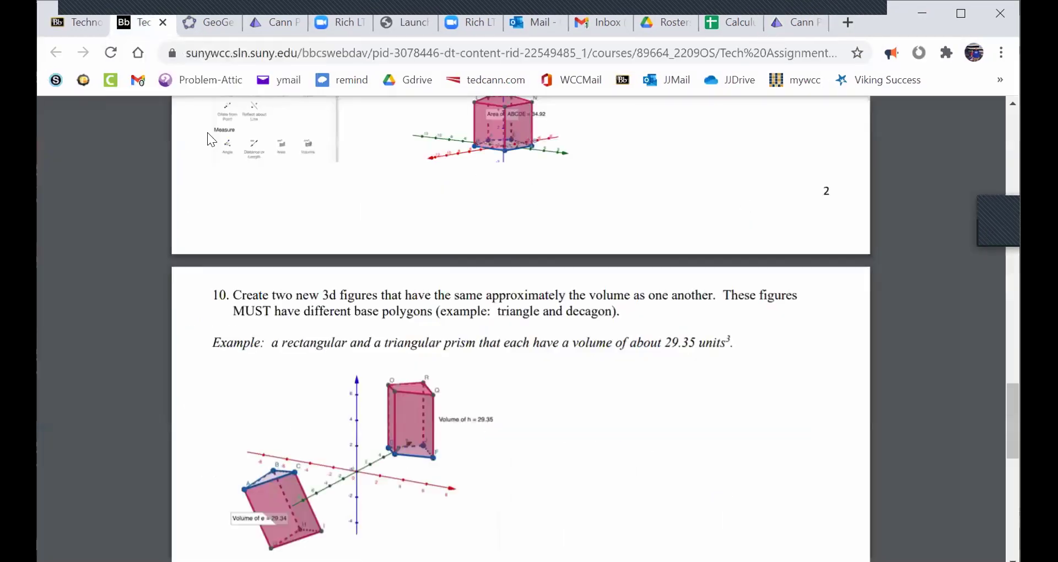
pyautogui.scroll(10, 214, 242)
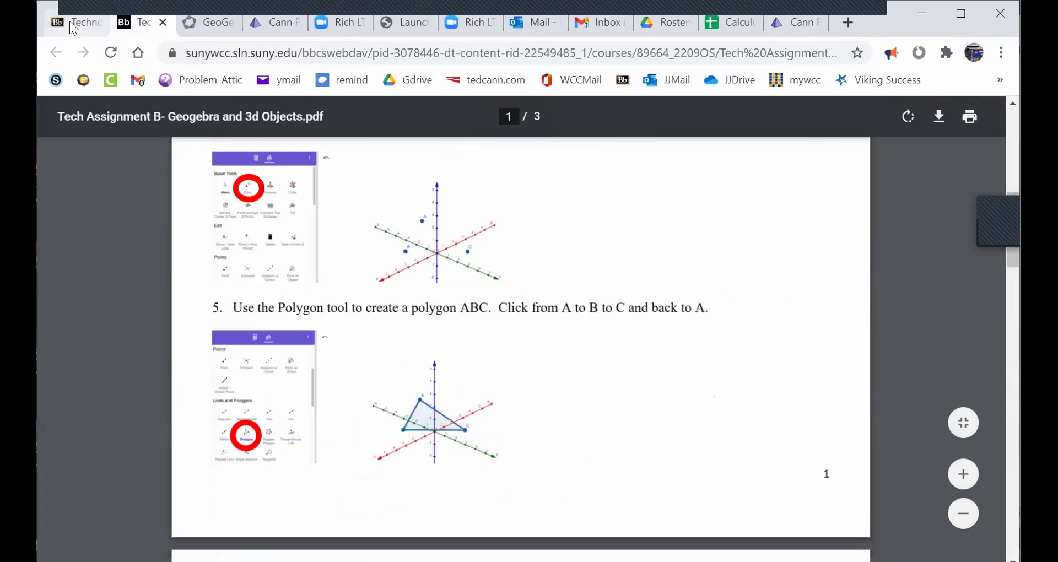
pyautogui.click(70, 21)
pyautogui.scroll(3, 513, 385)
pyautogui.scroll(-6, 520, 392)
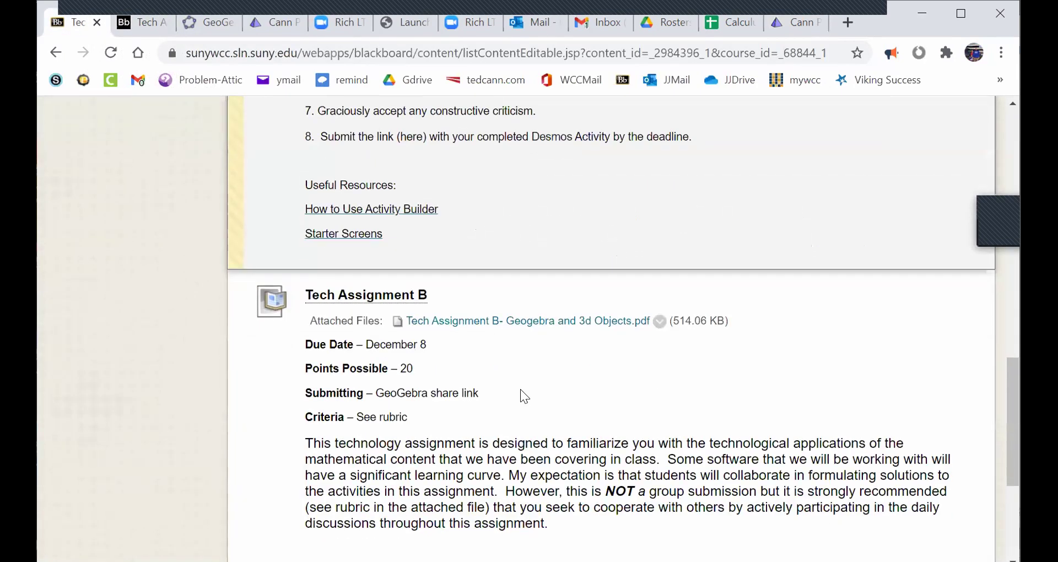
pyautogui.click(381, 125)
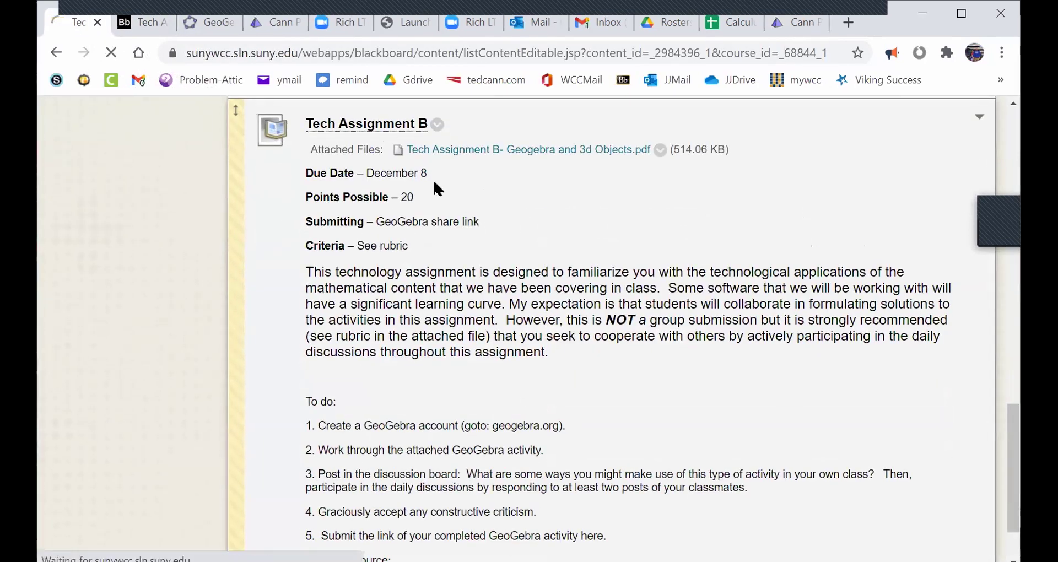
pyautogui.scroll(-15, 422, 223)
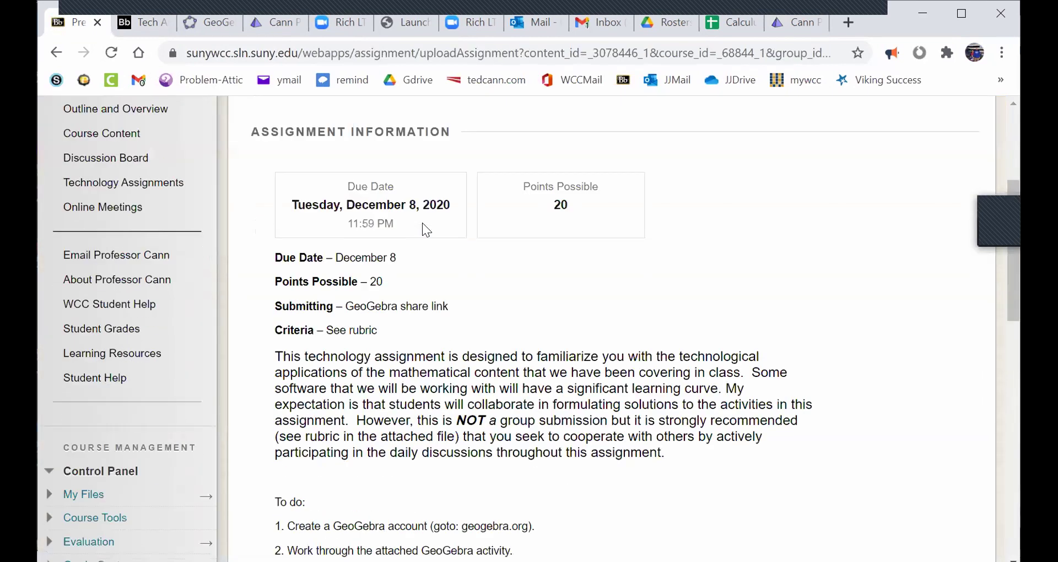
pyautogui.scroll(-2, 571, 347)
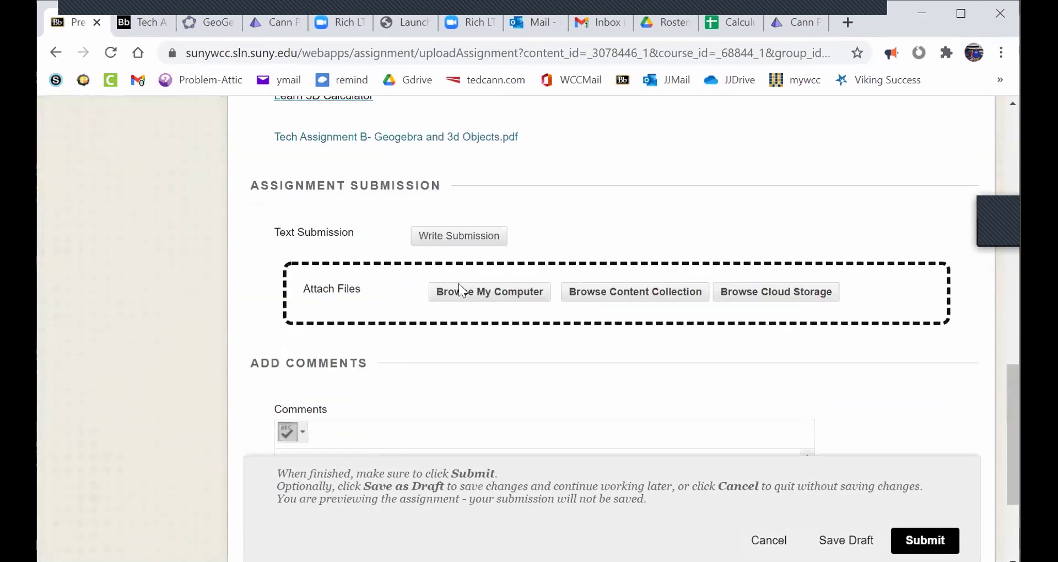
pyautogui.click(462, 237)
pyautogui.click(396, 349)
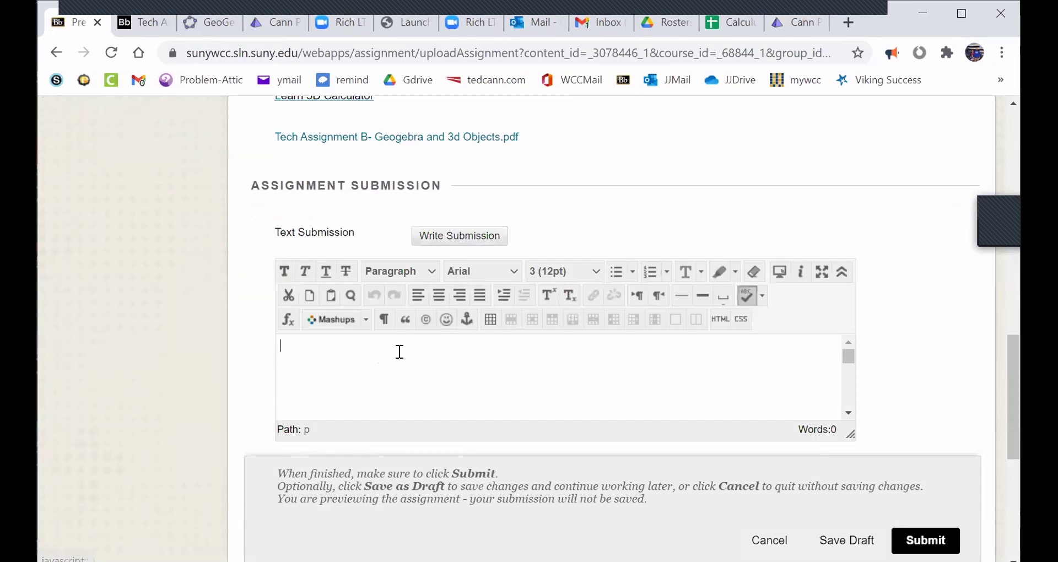
pyautogui.write('https://www.geogebra.org/3d/bcsk7u57')
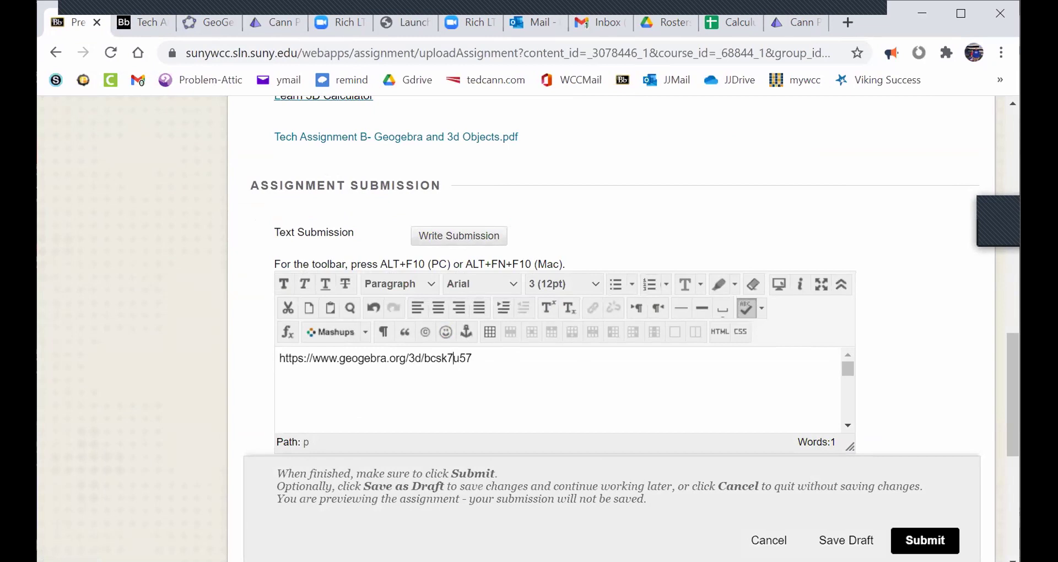
# Review the assignment details, return to the Technology Assignments page and look over the Technology Assignment A description
pyautogui.scroll(10, 851, 267)
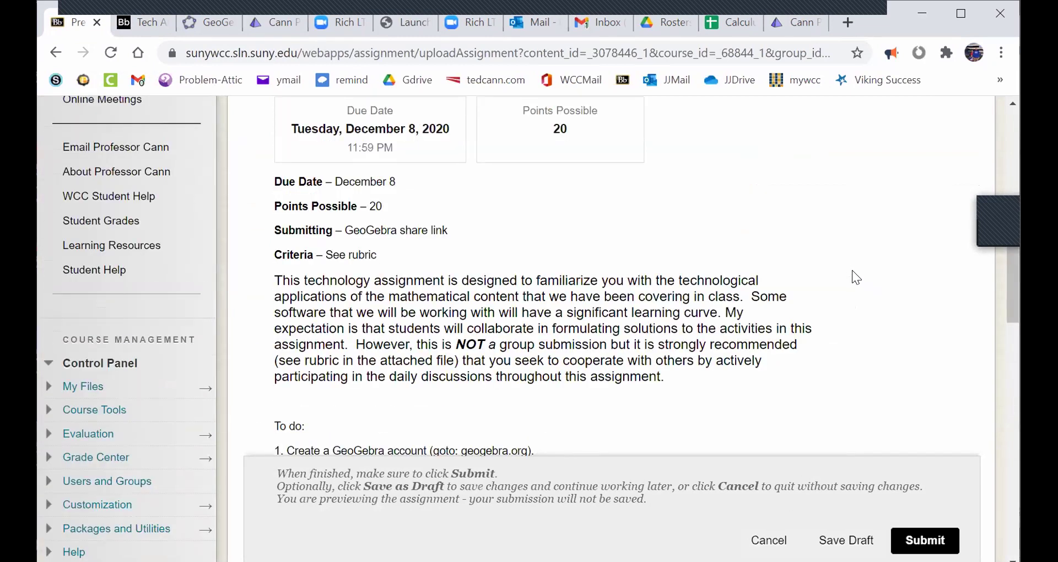
pyautogui.scroll(5, 852, 270)
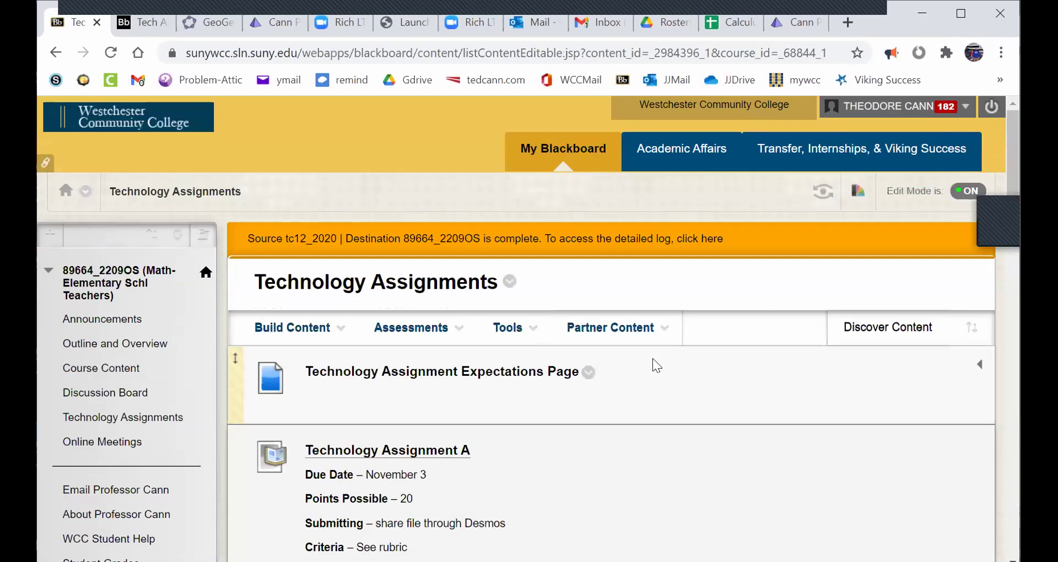
pyautogui.scroll(-5, 637, 396)
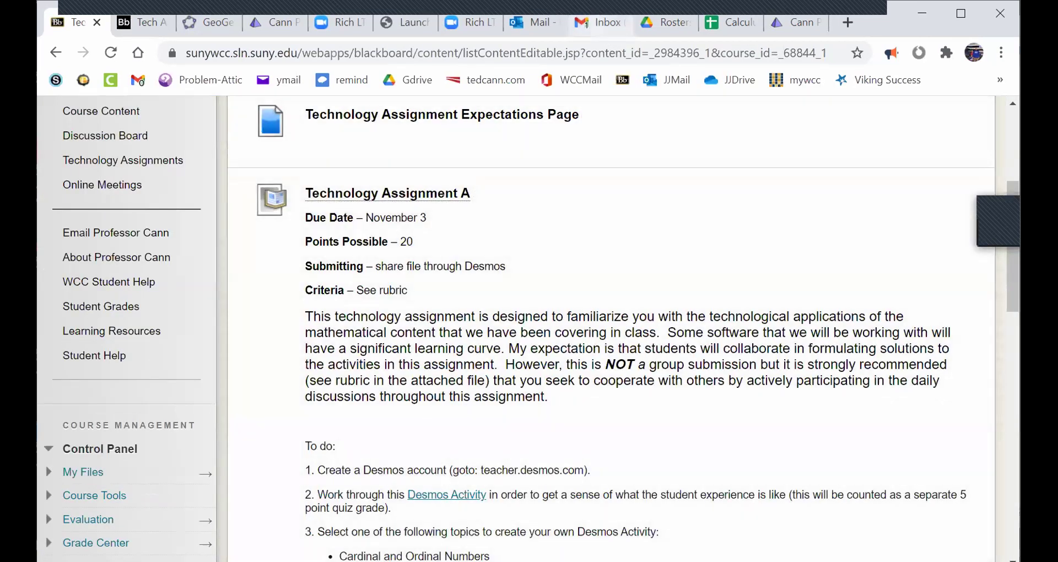